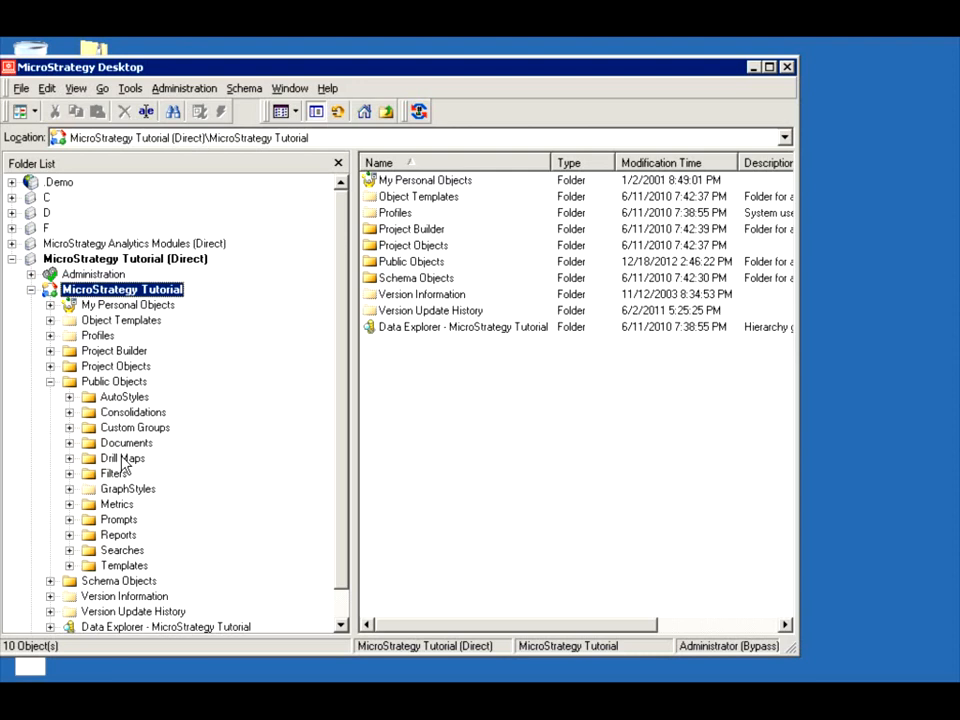
Create a new drill map in the Drill Maps folder under Public Objects of the MicroStrategy Tutorial project
click(121, 459)
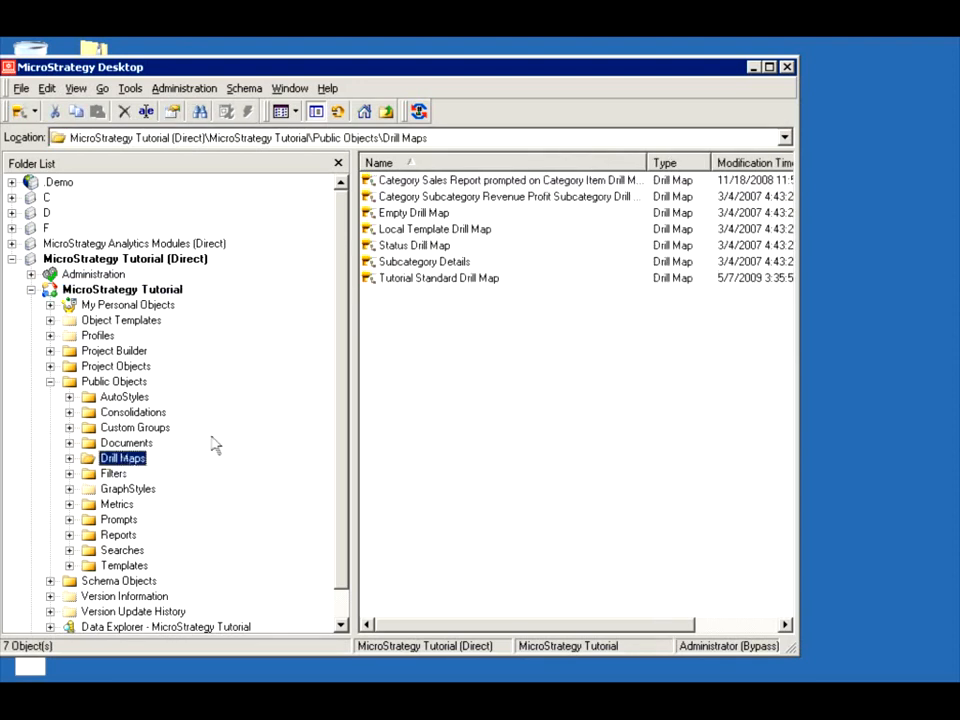
right_click(372, 320)
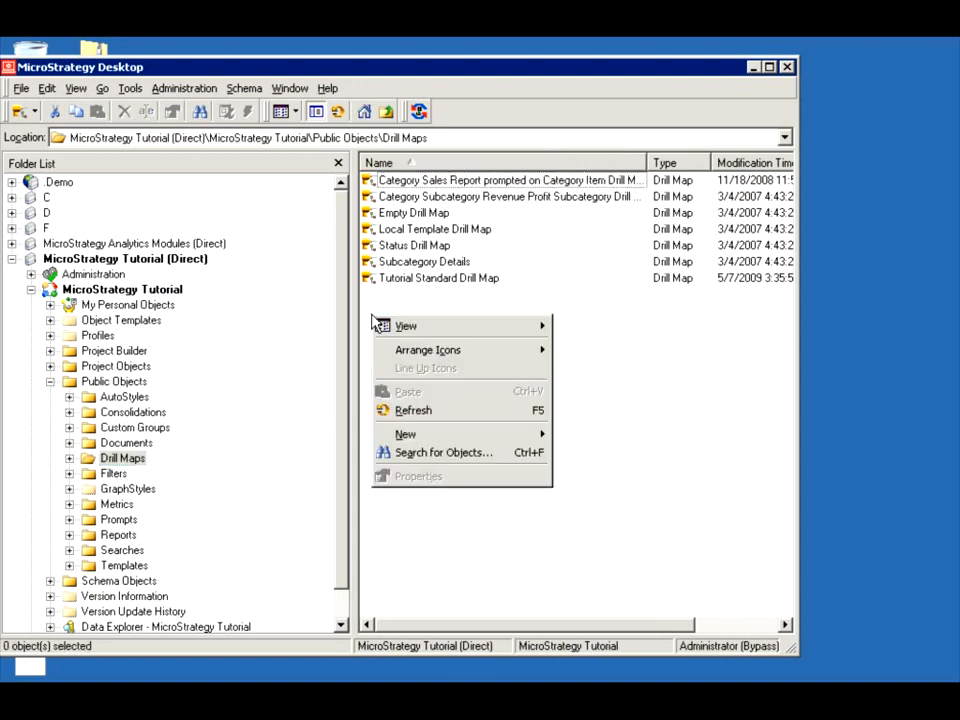
mouse_move(516, 435)
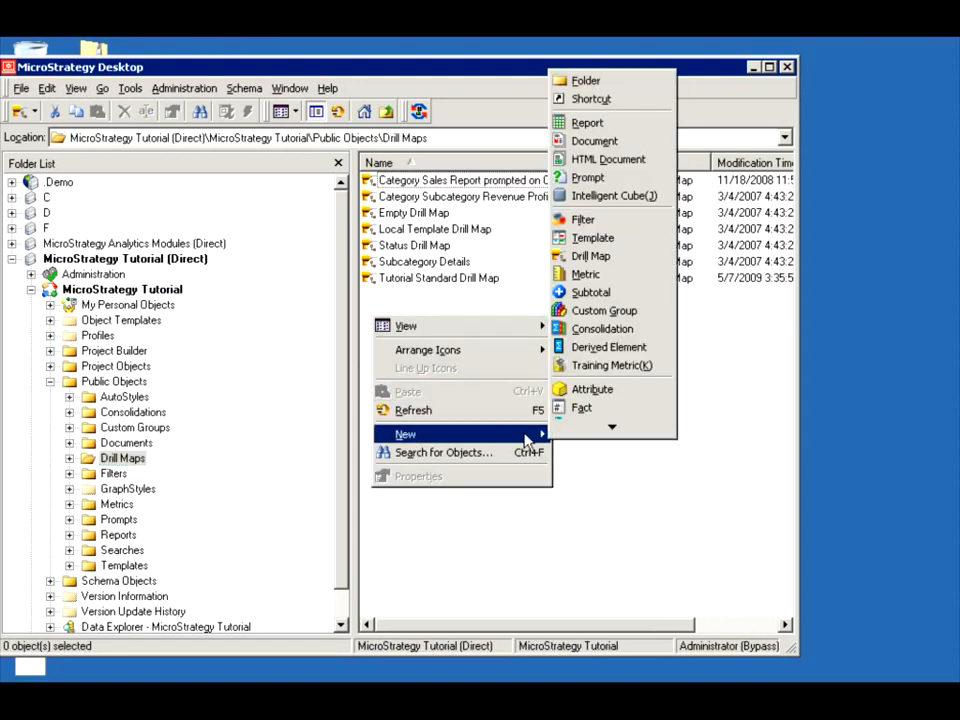
mouse_move(614, 427)
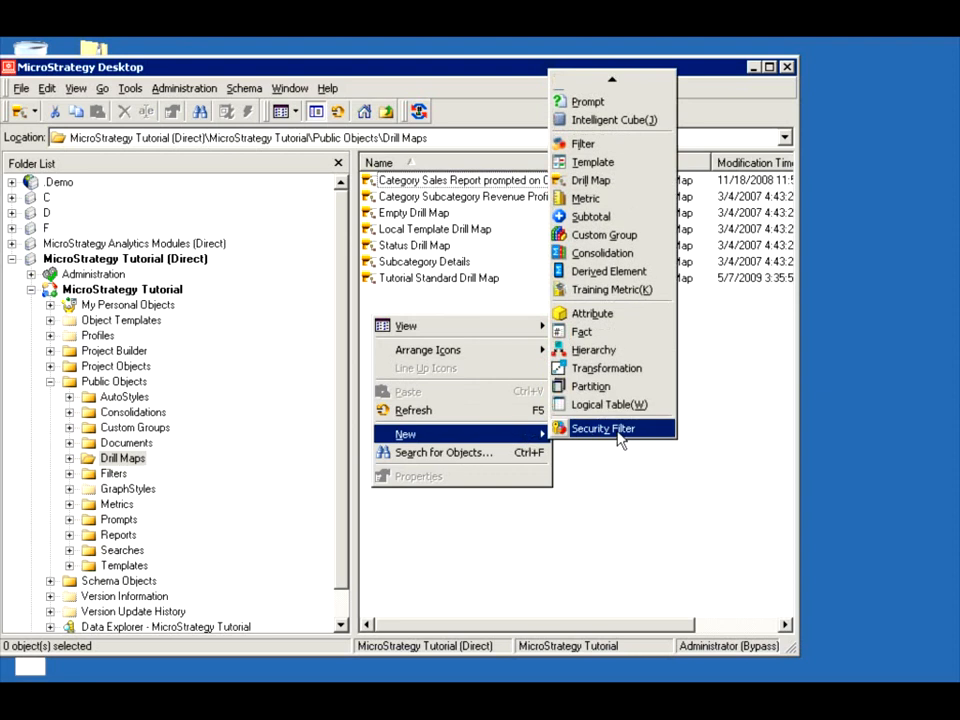
click(588, 180)
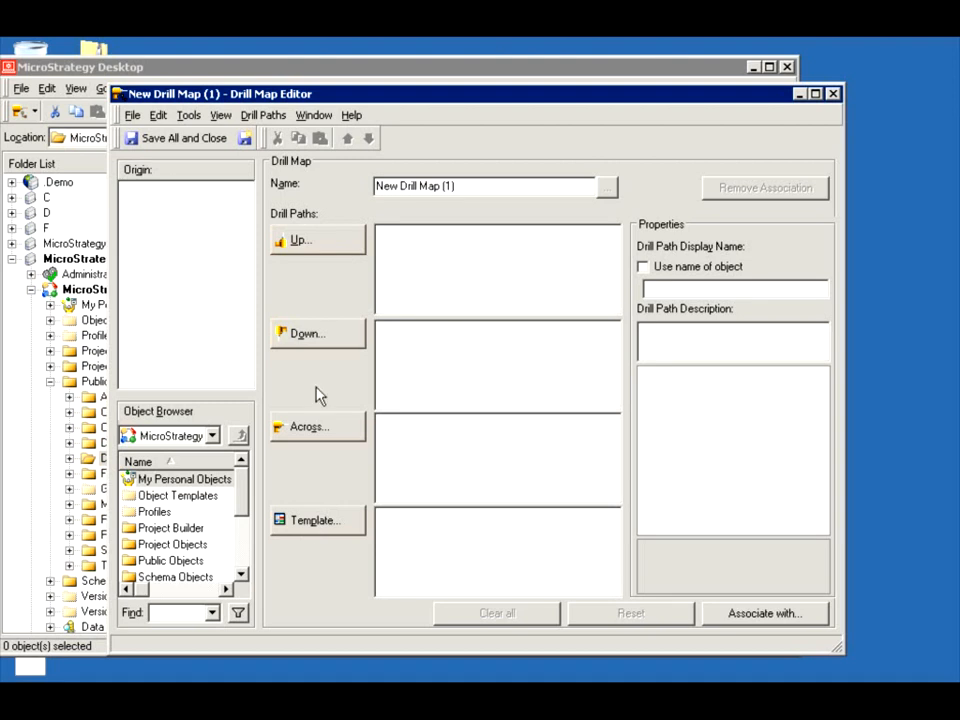
Add the Country attribute from the Geography folder as an upward drill path
click(309, 253)
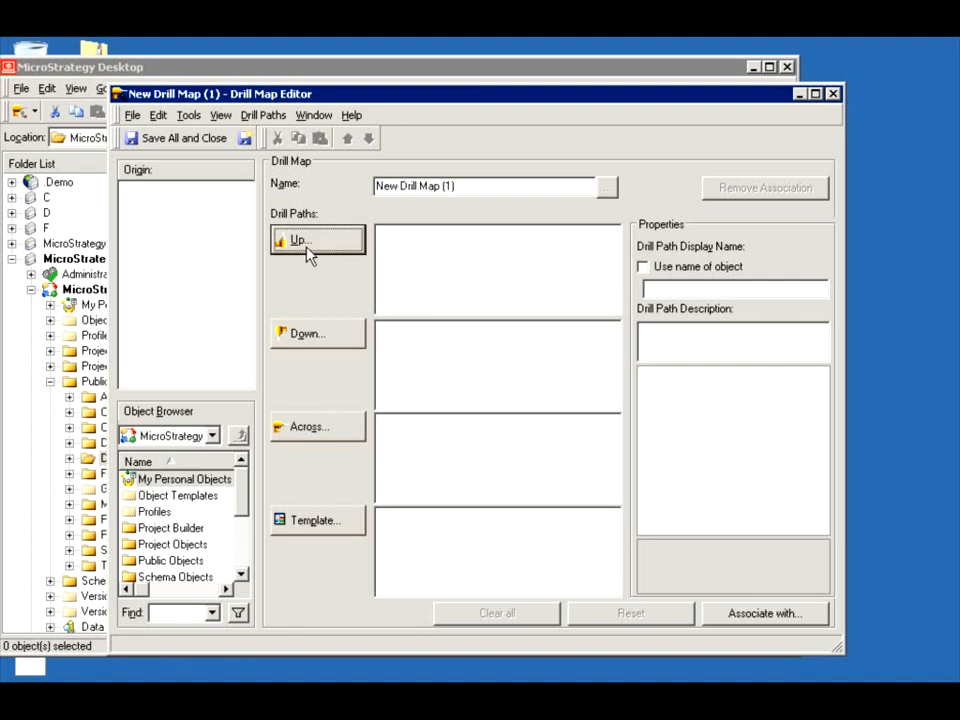
click(476, 253)
double_click(476, 253)
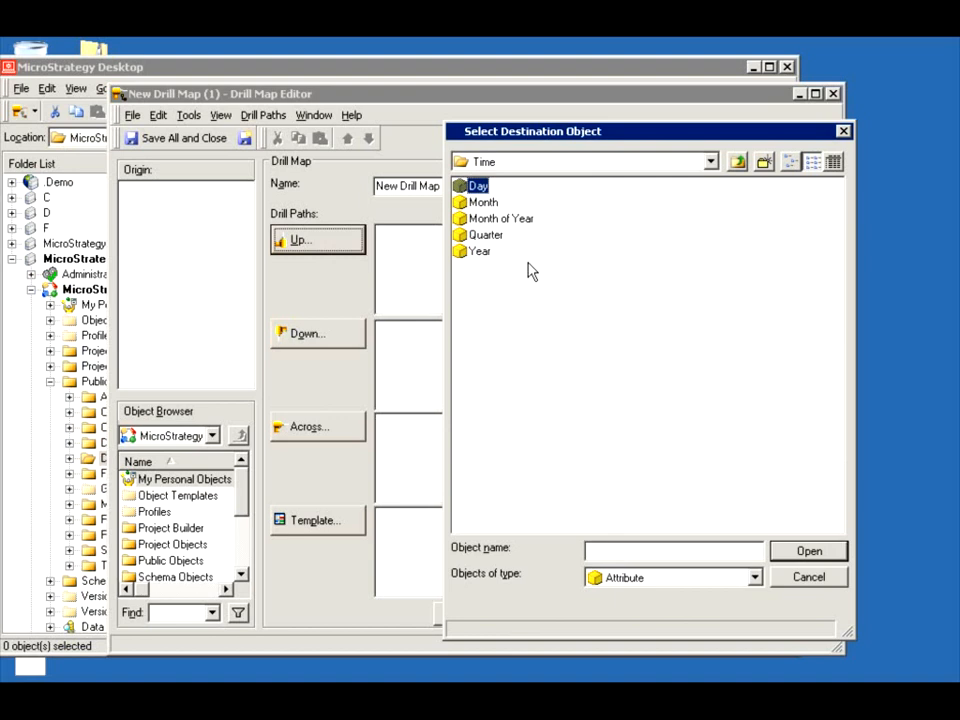
click(737, 163)
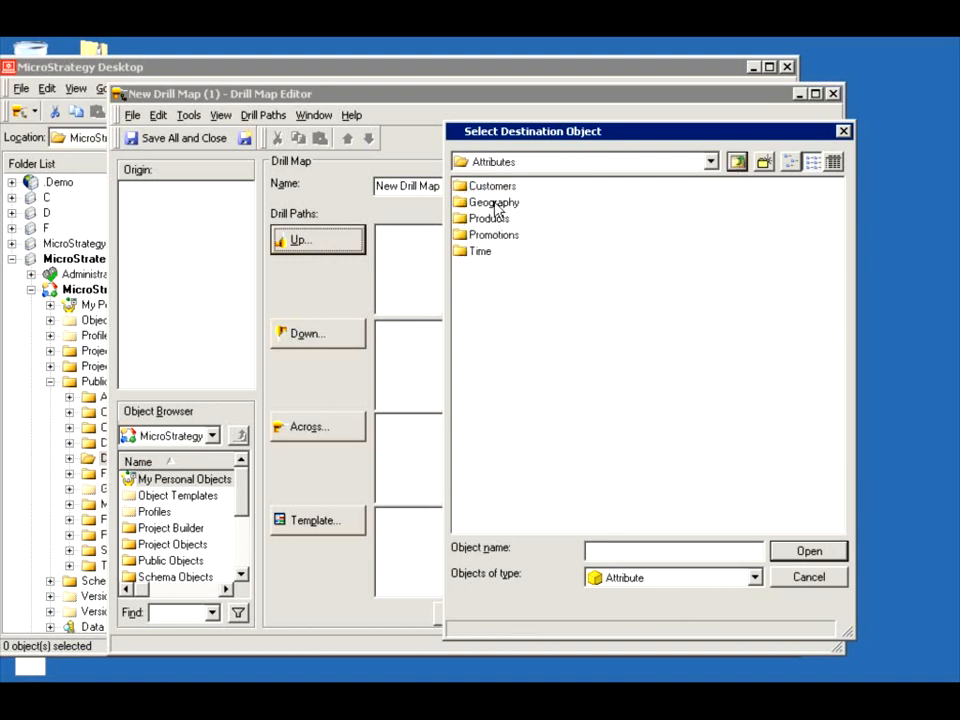
double_click(494, 203)
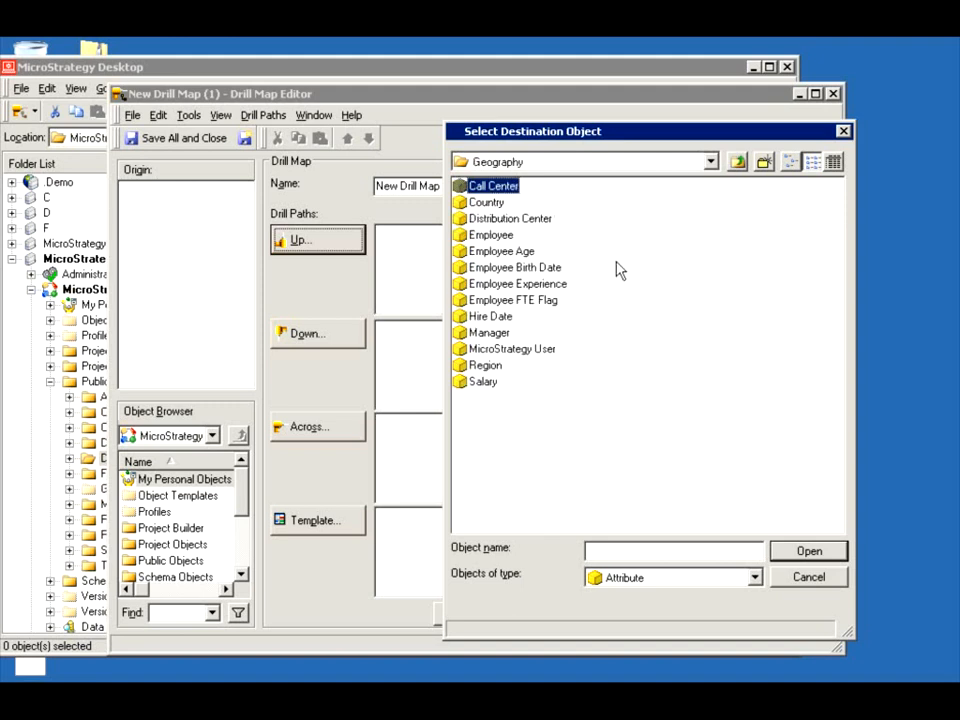
click(488, 203)
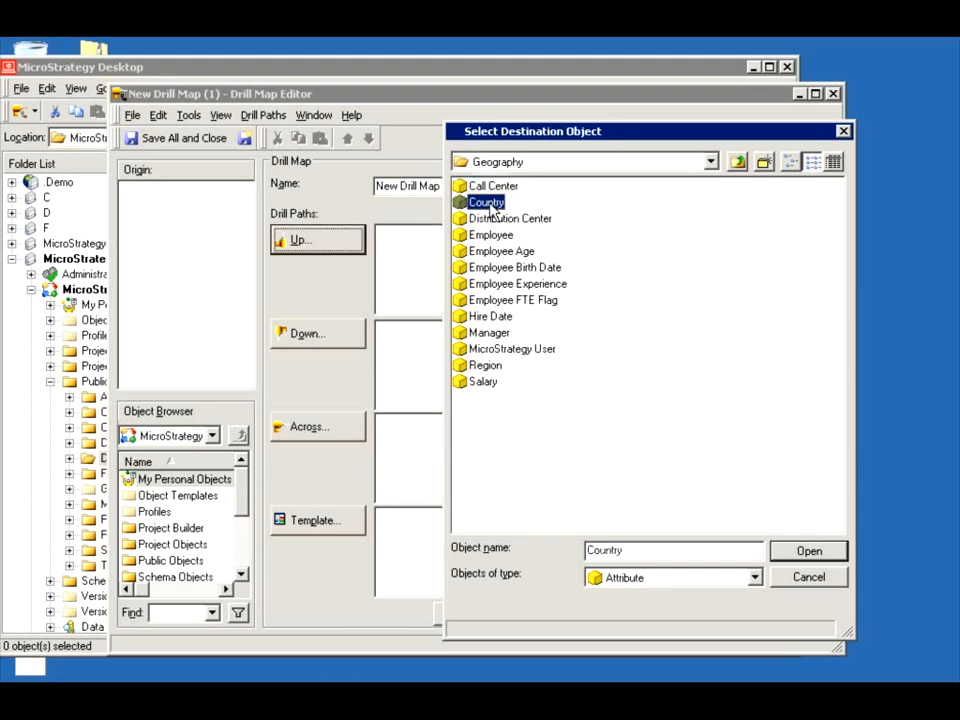
click(805, 556)
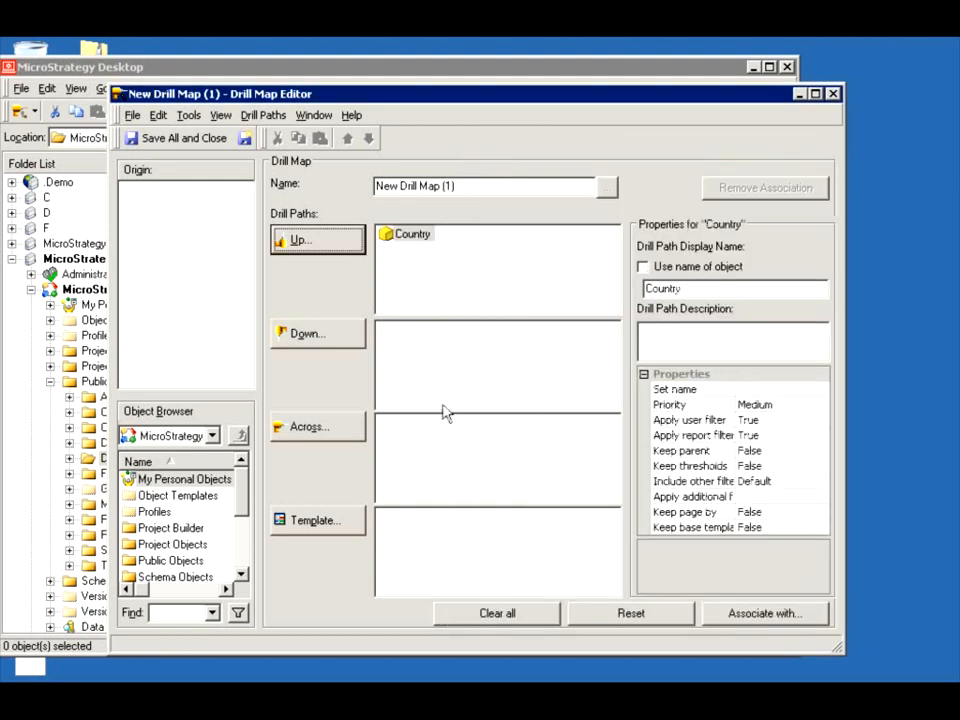
Add the Call Center attribute from the Geography folder as a downward drill path
click(300, 334)
double_click(490, 202)
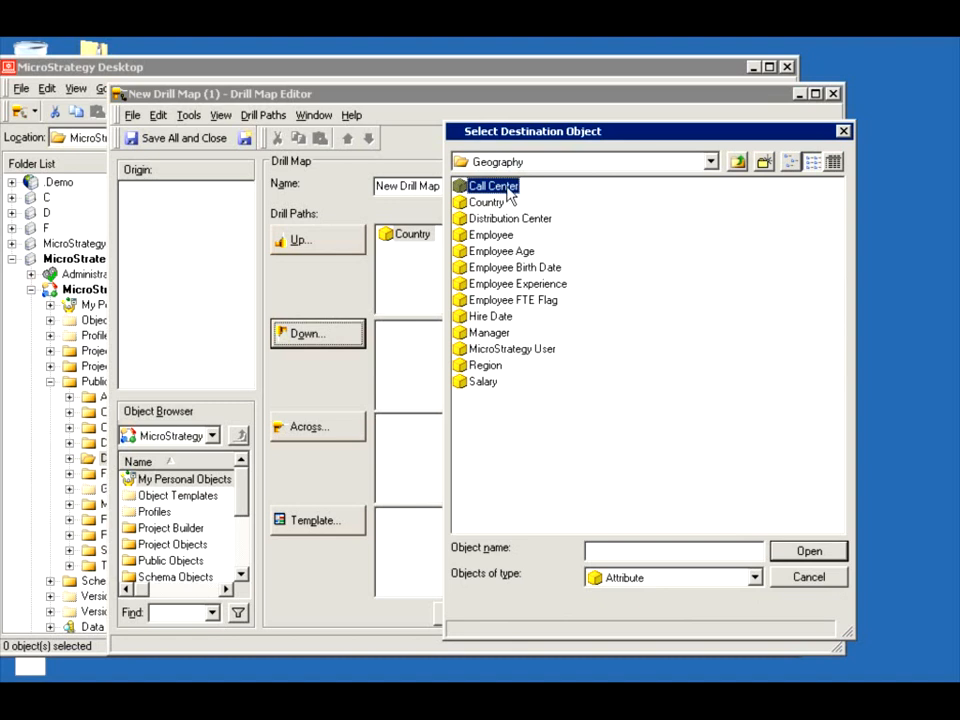
click(626, 467)
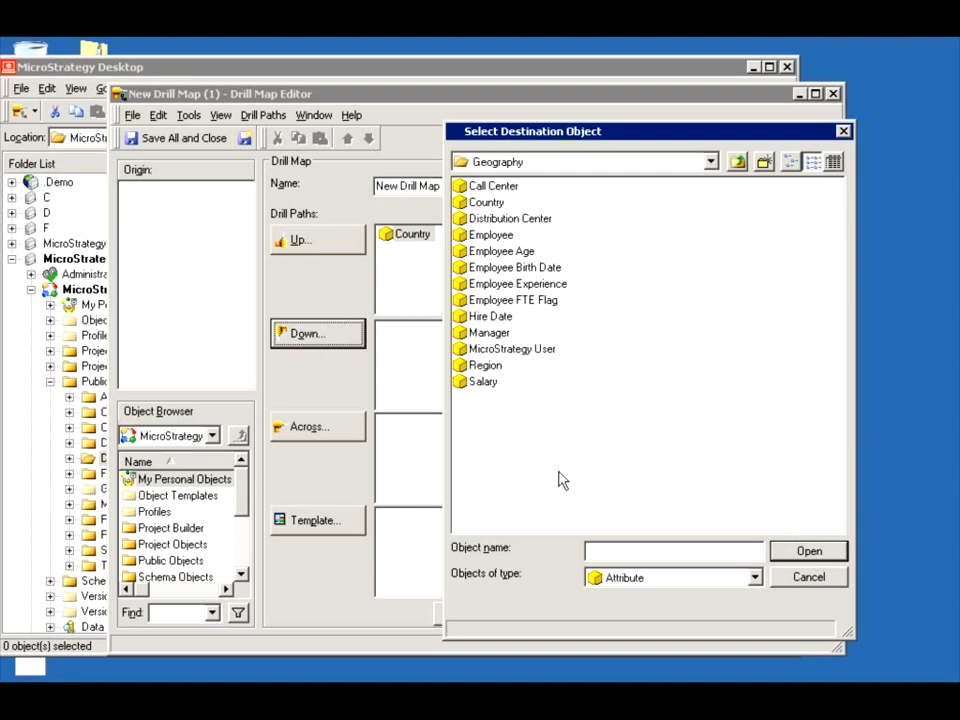
click(492, 187)
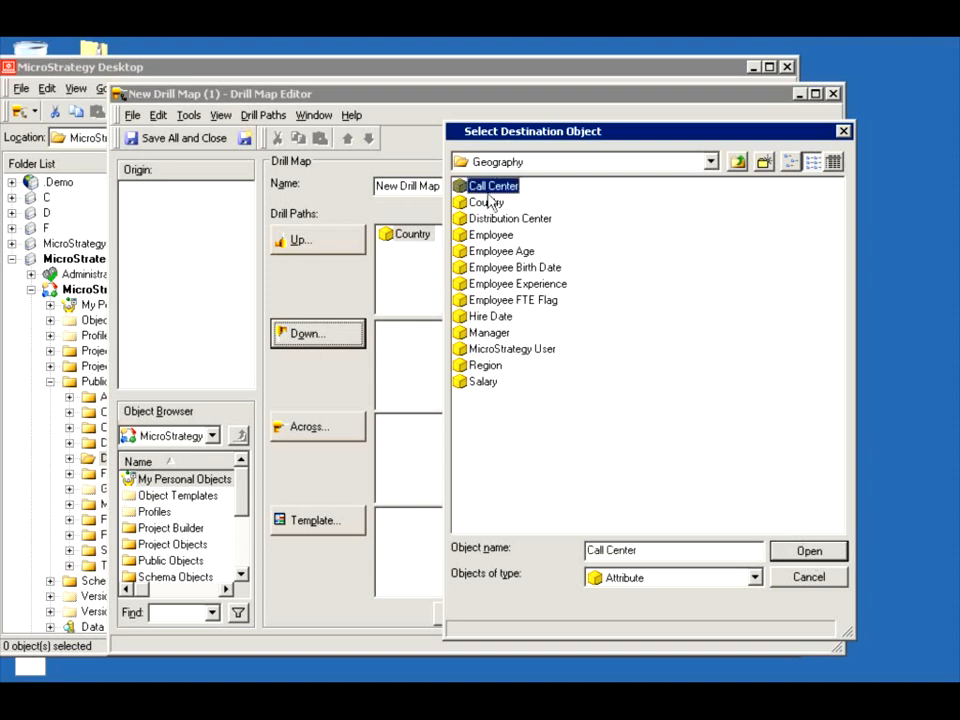
click(809, 555)
Add the Category attribute from the Products folder as an across drill path and Time Analysis as a template drill path
click(348, 432)
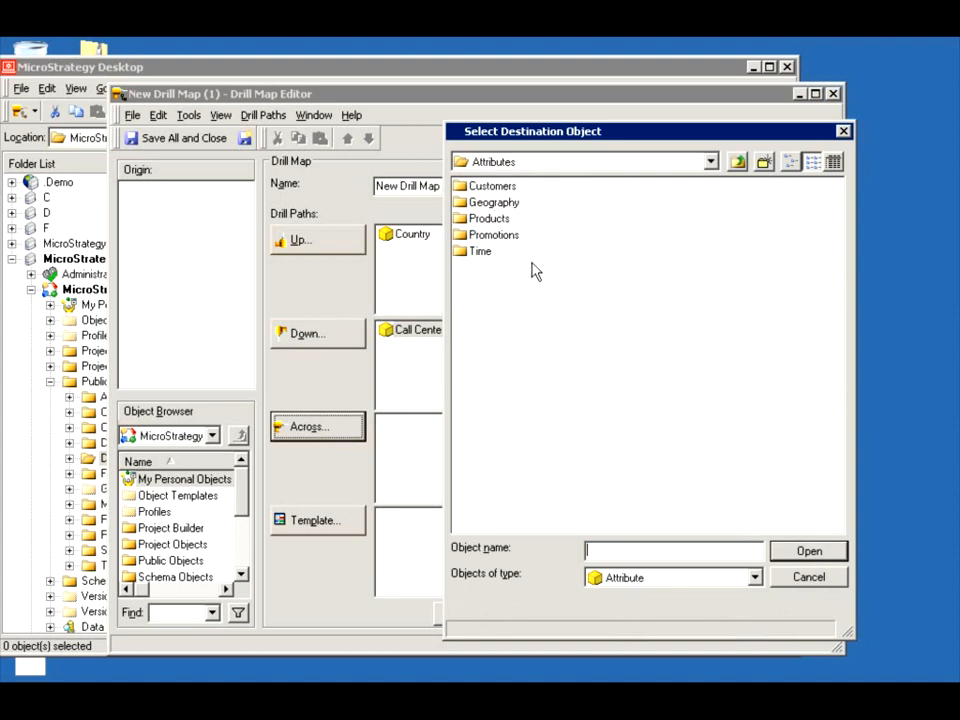
double_click(489, 218)
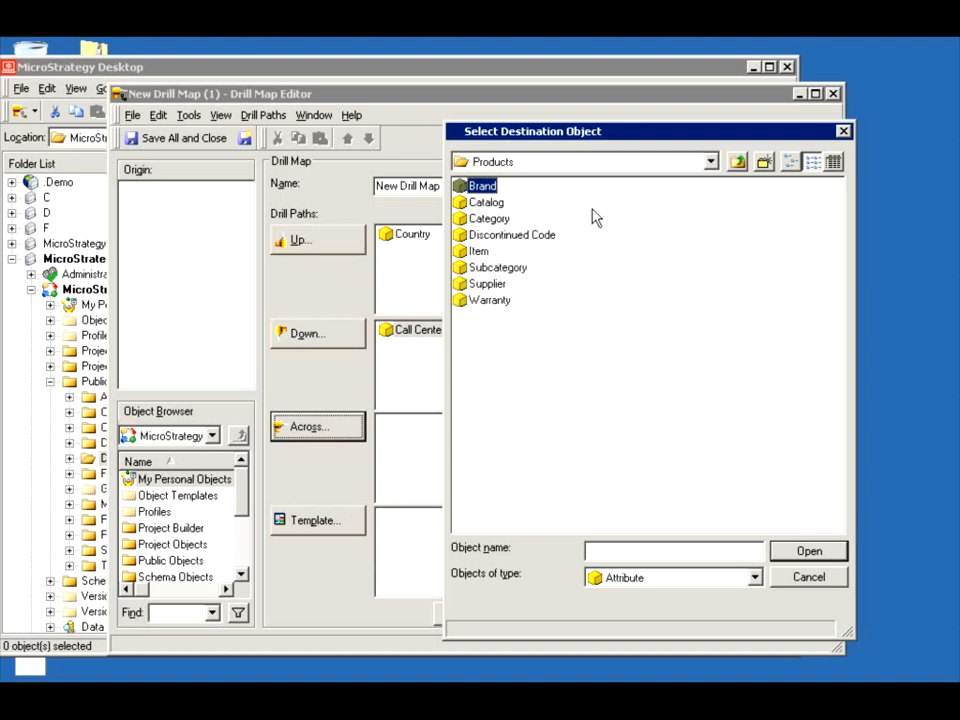
click(490, 218)
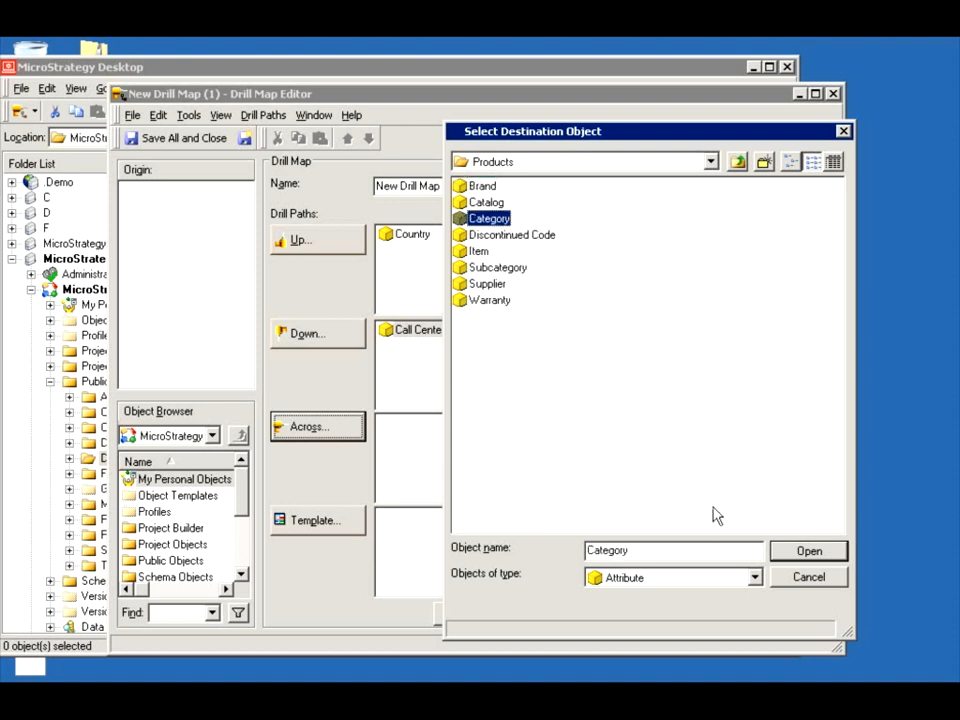
click(797, 552)
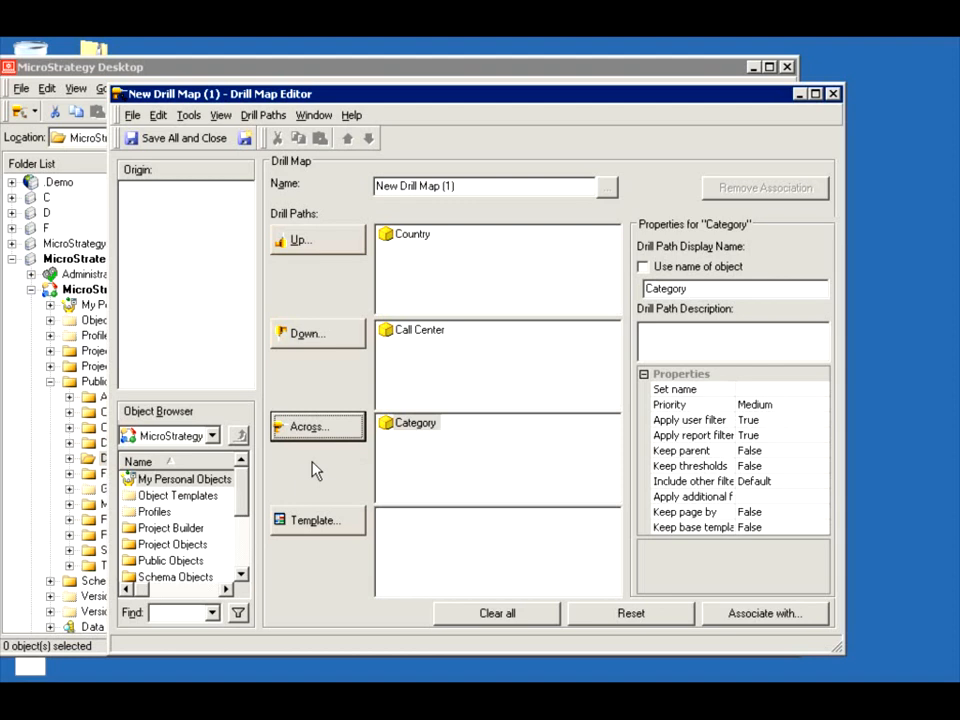
click(316, 522)
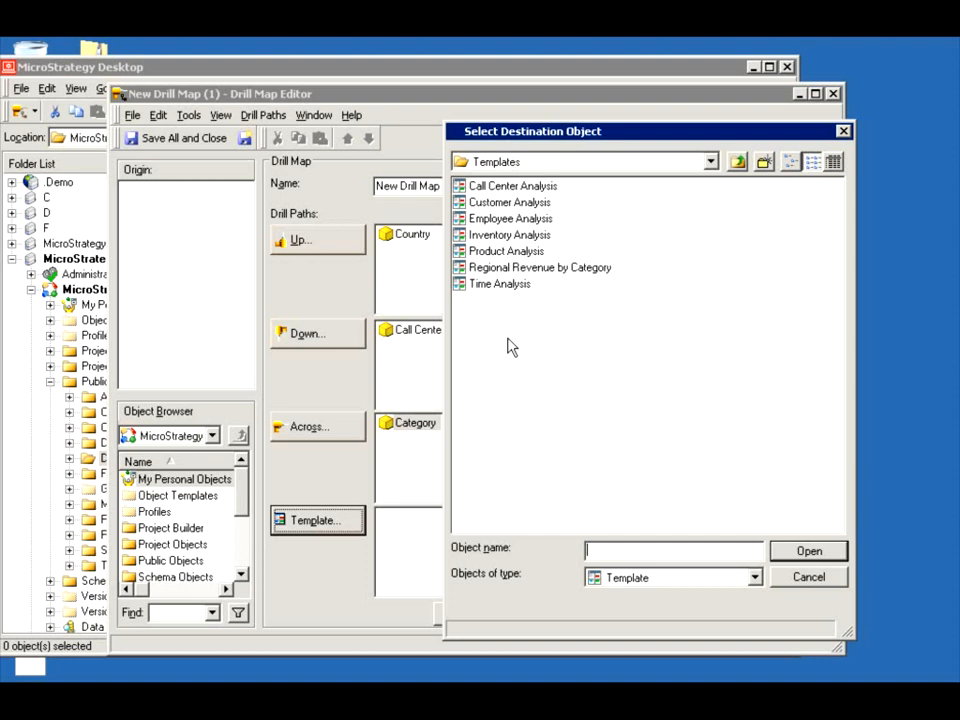
double_click(497, 284)
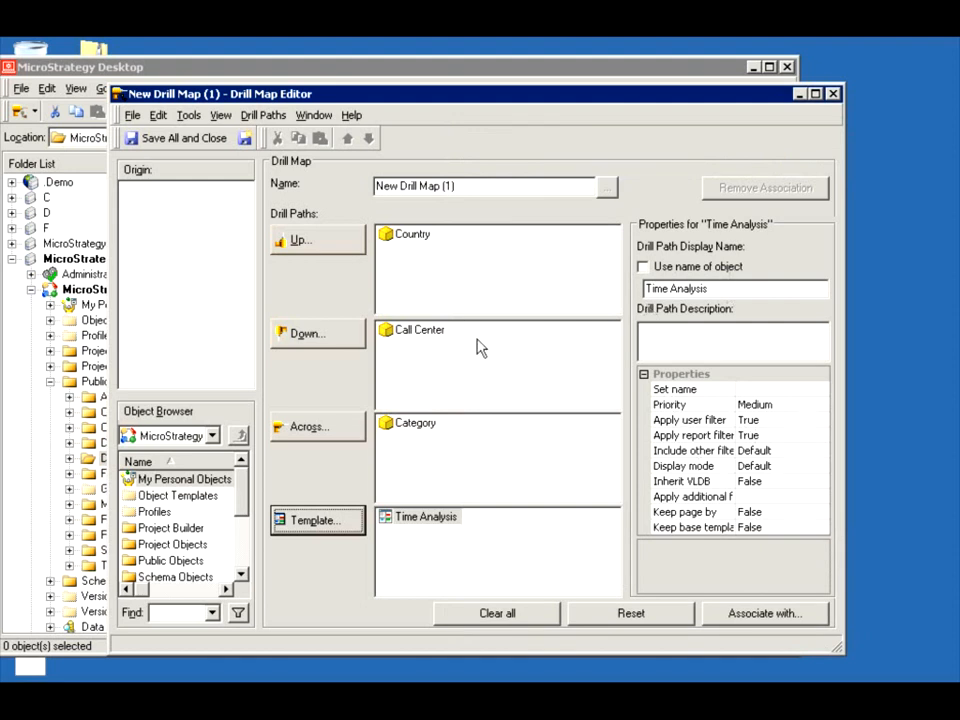
Try the custom display name "Country My Choice..." for the Country drill path and clear it
click(416, 242)
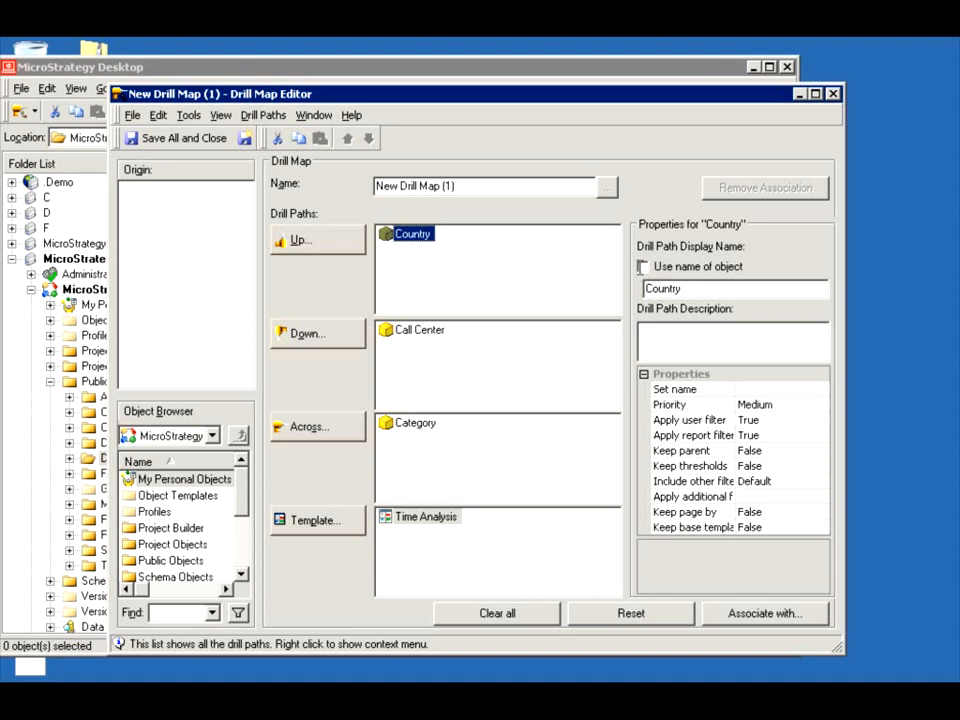
click(642, 266)
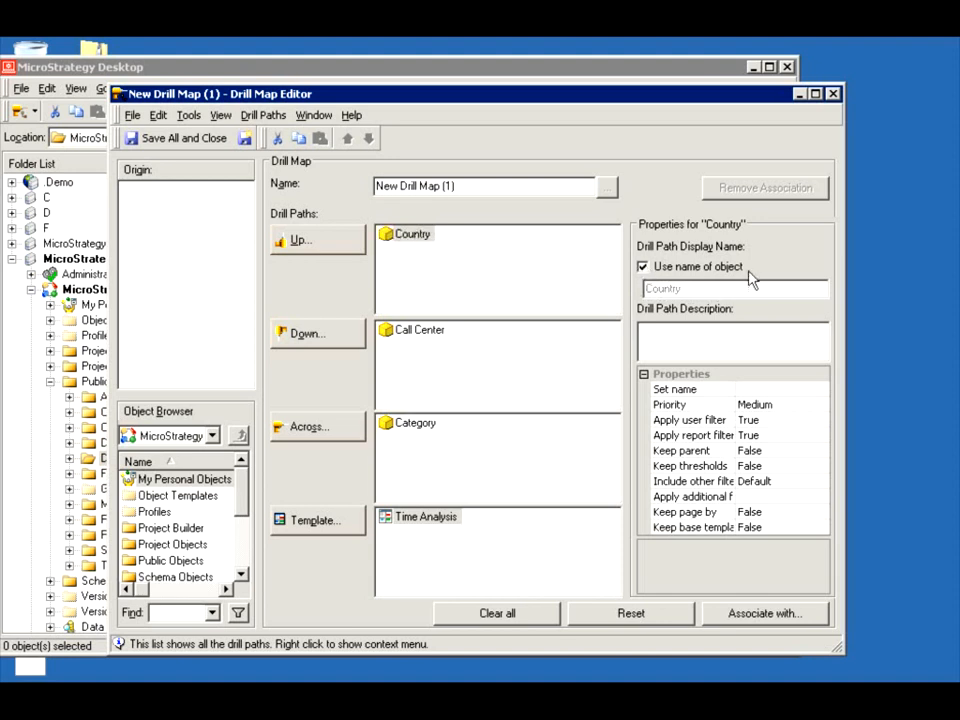
click(644, 267)
click(686, 287)
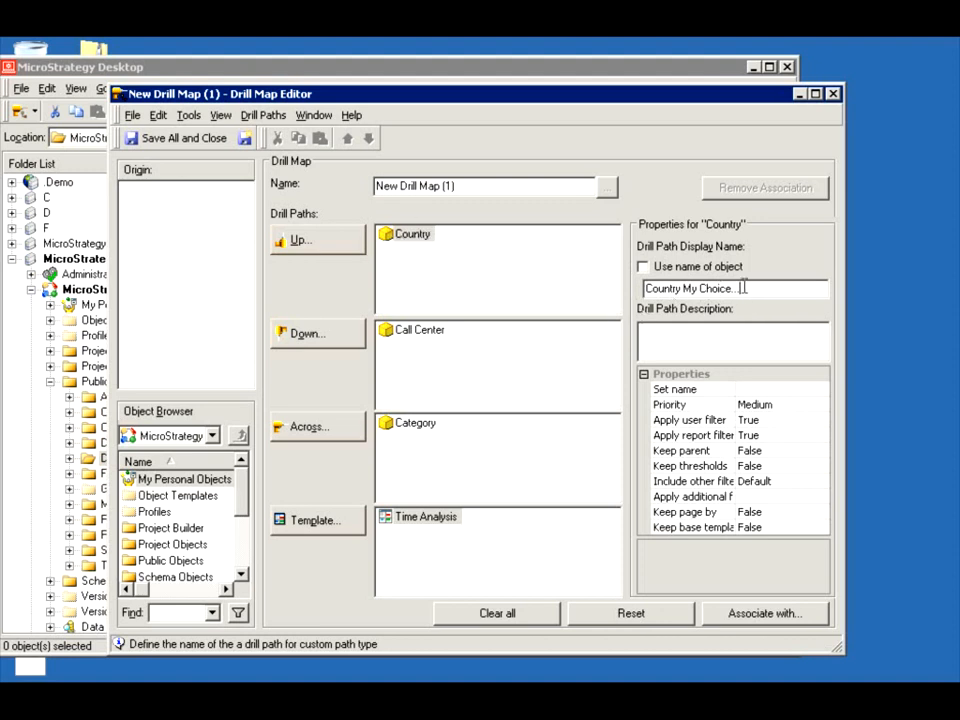
drag(740, 288, 620, 282)
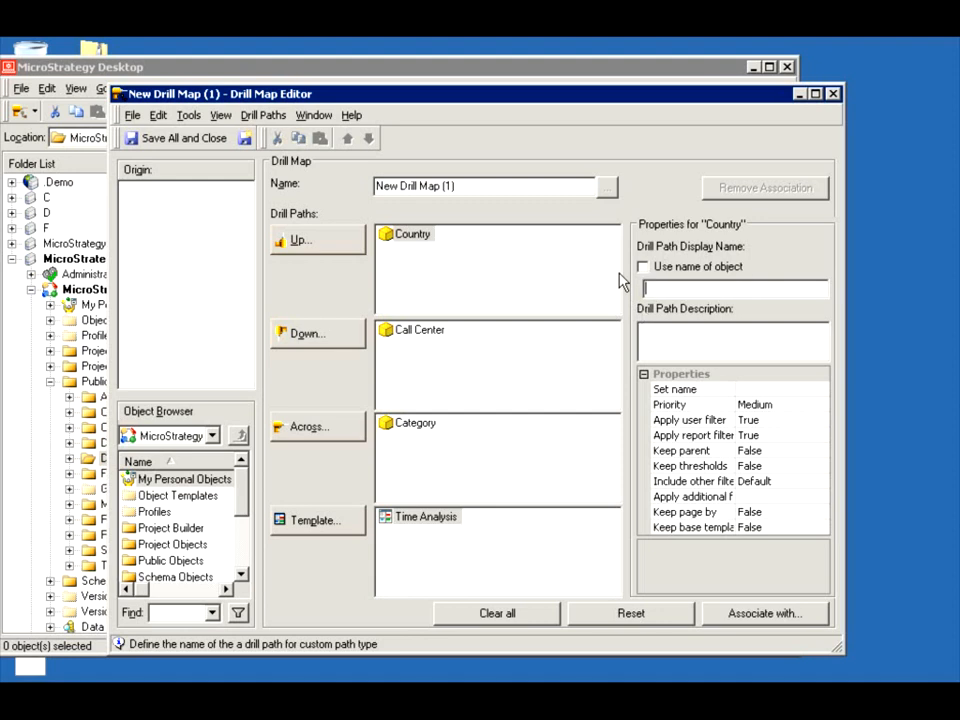
Enable Use name of object for the Country drill path and enter the description "go to a country"
click(643, 267)
click(643, 268)
click(660, 289)
click(709, 336)
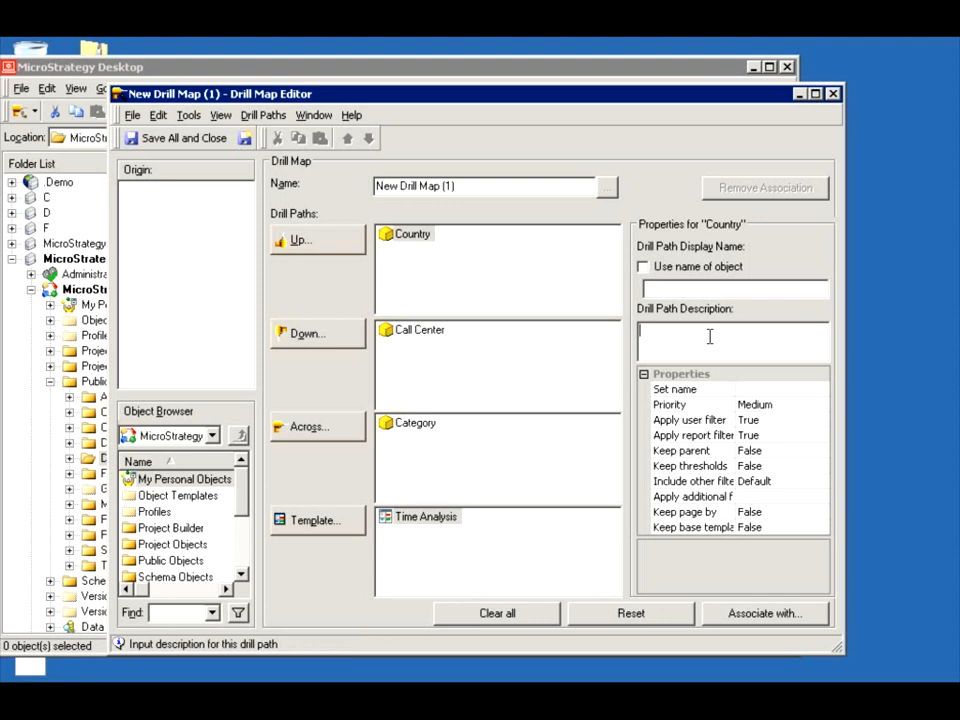
click(643, 267)
click(642, 268)
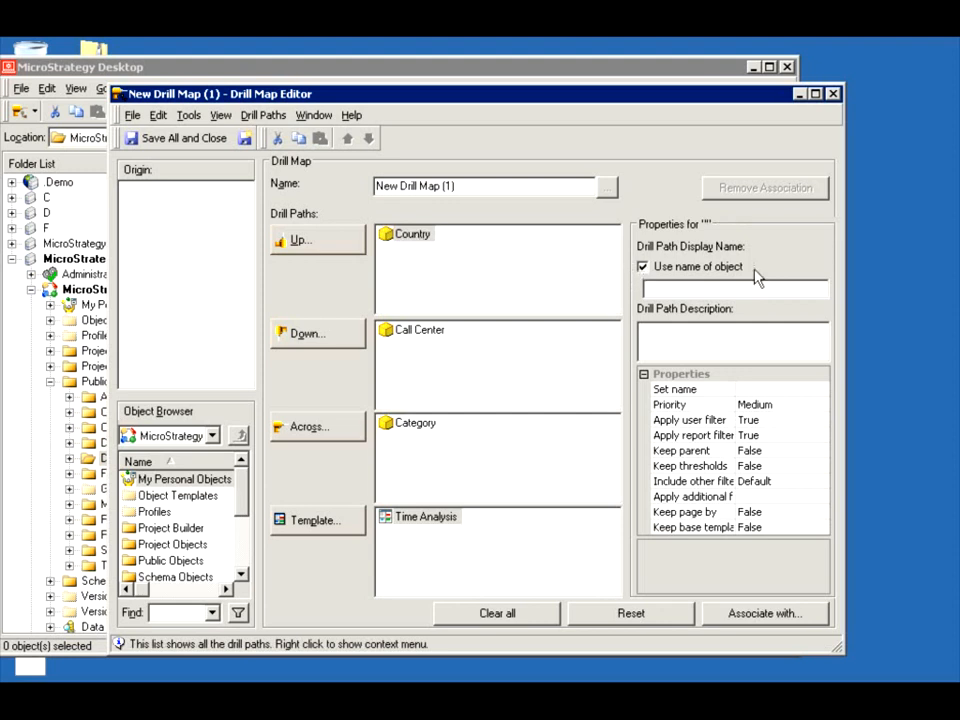
click(689, 343)
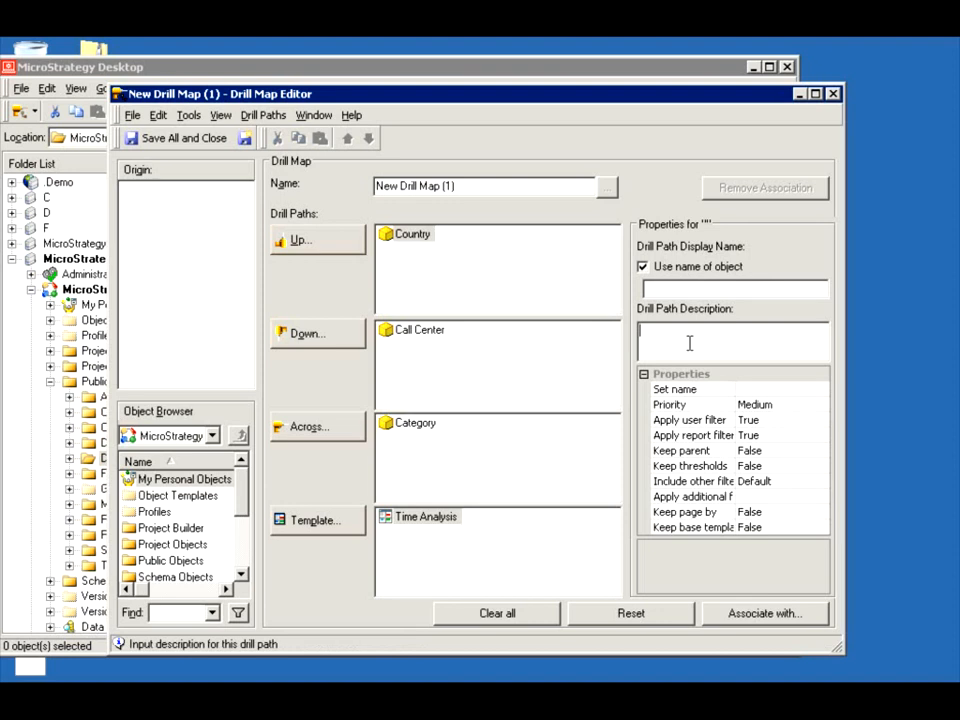
text(go to a country)
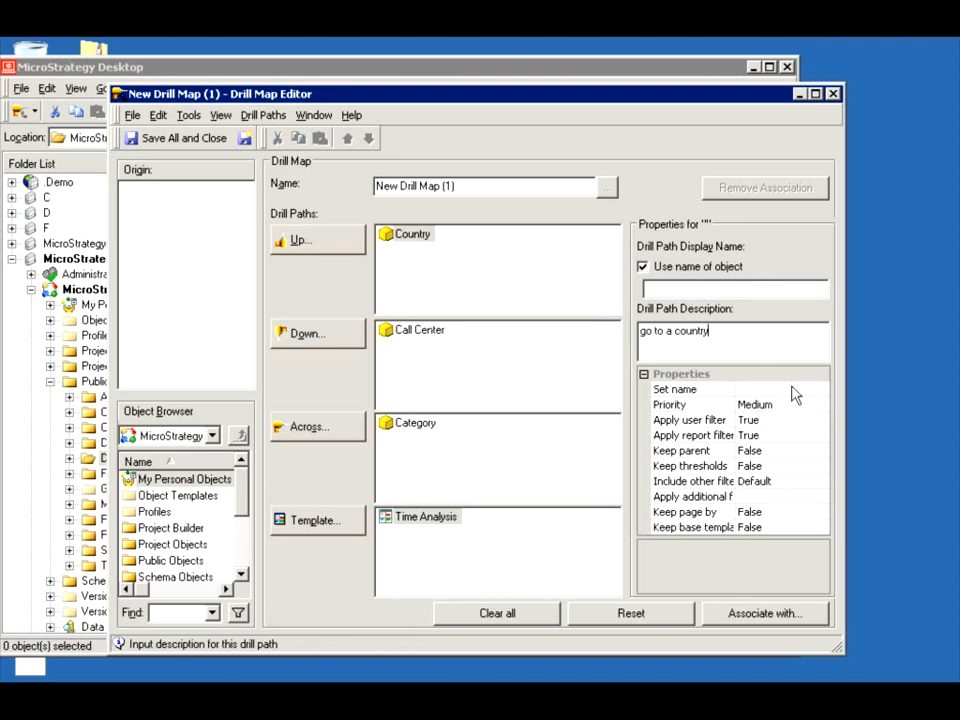
Try the set name "country drill" for the Country drill path and clear it
click(765, 389)
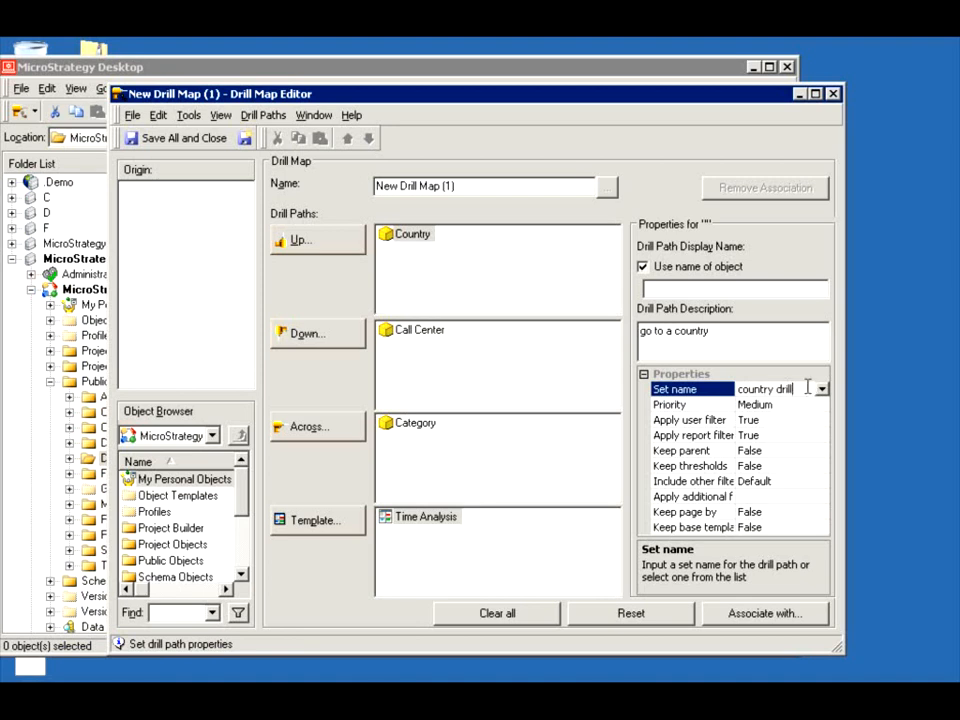
click(683, 395)
key(Delete)
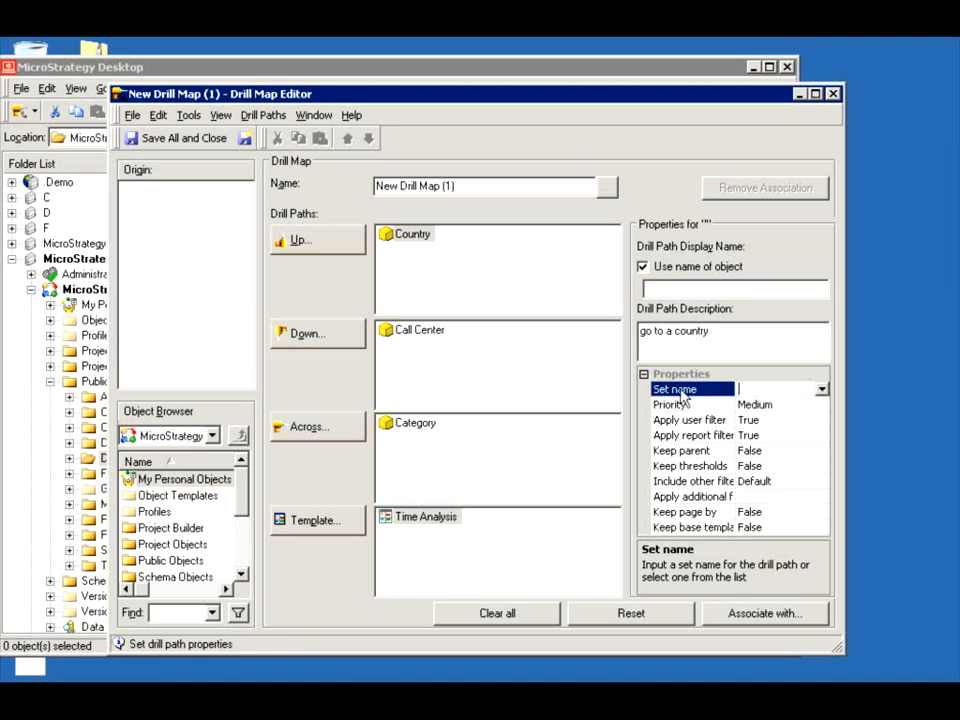
Try the High priority for the Country drill path and restore it to Medium
click(776, 405)
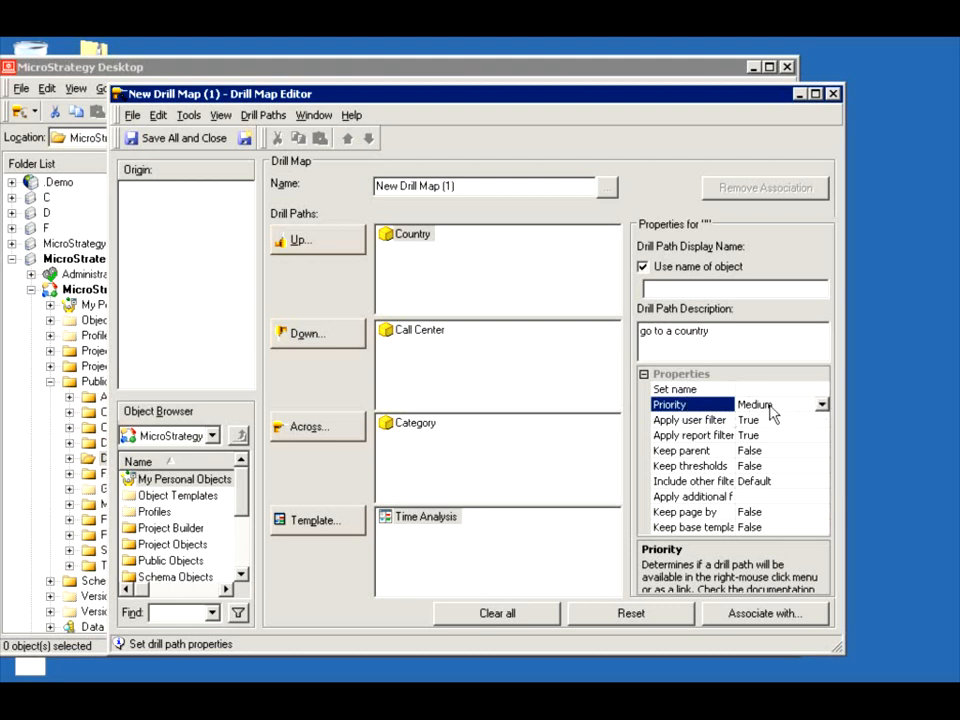
click(821, 404)
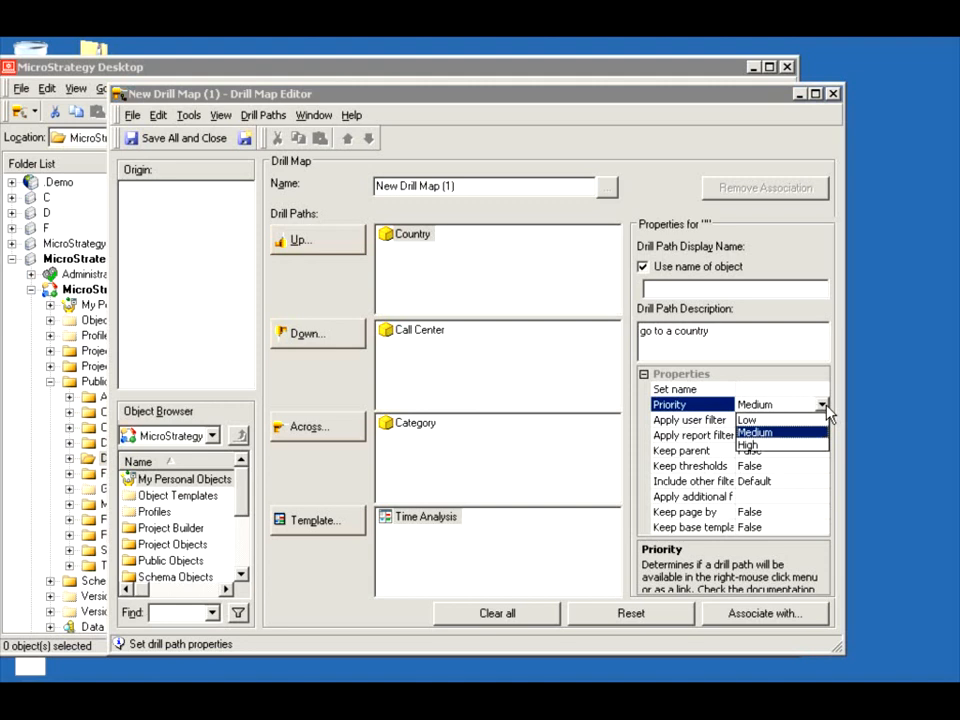
click(750, 445)
click(750, 406)
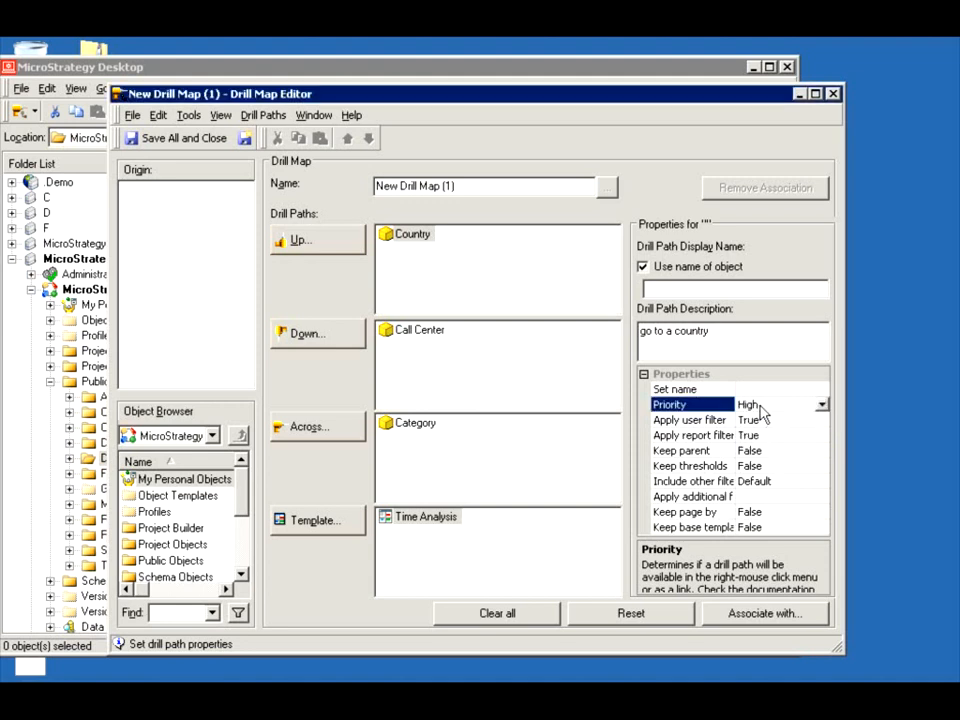
click(821, 404)
click(756, 432)
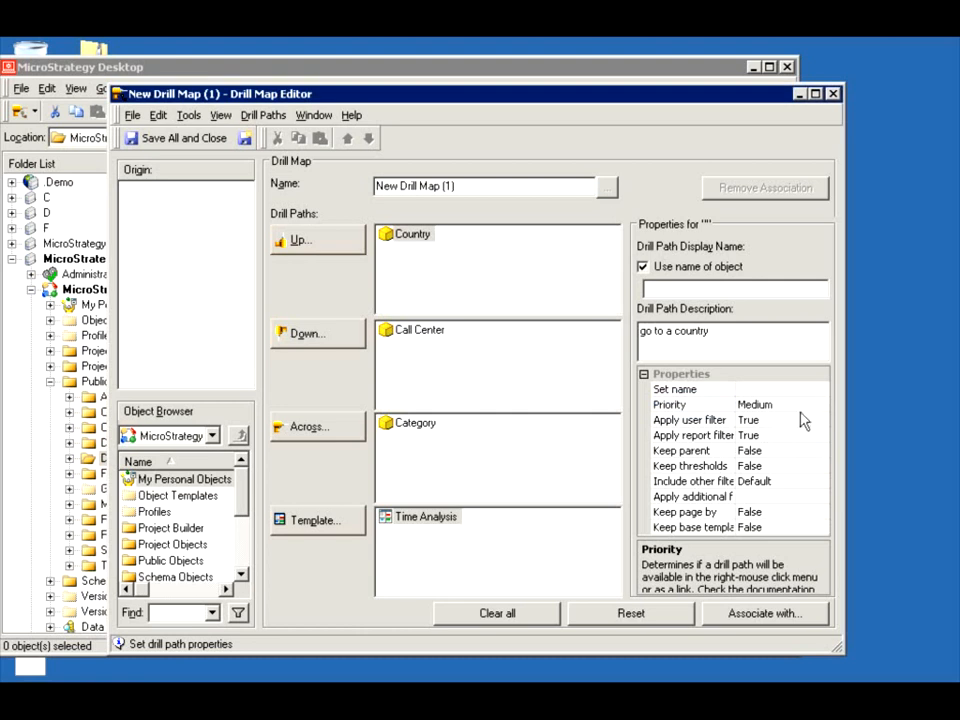
Try the Low priority for the Country drill path and restore it to Medium
click(808, 406)
click(821, 404)
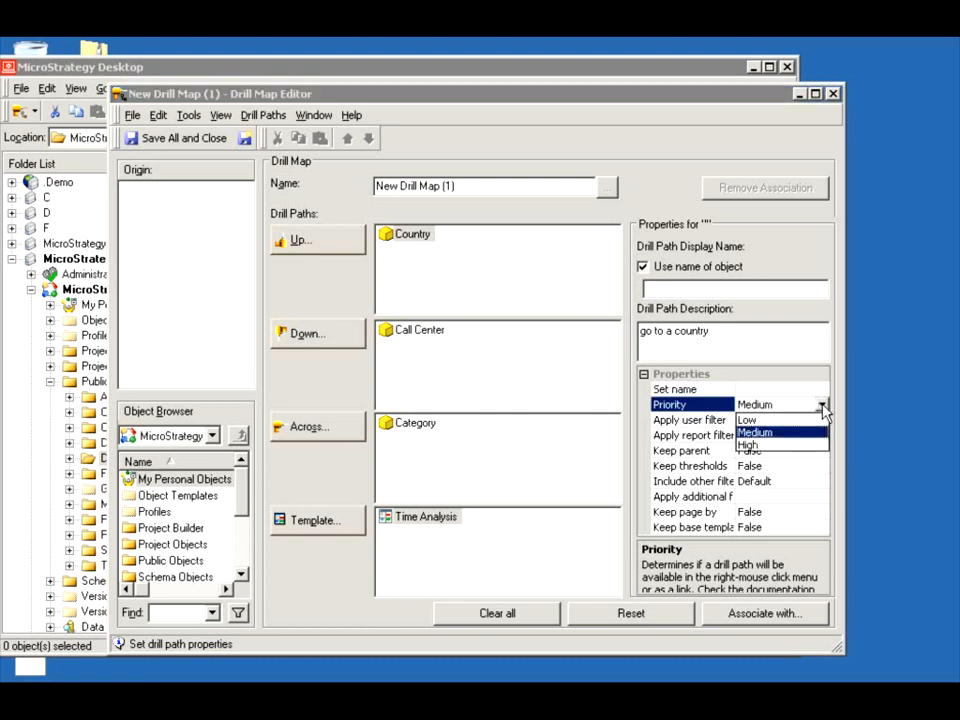
click(756, 421)
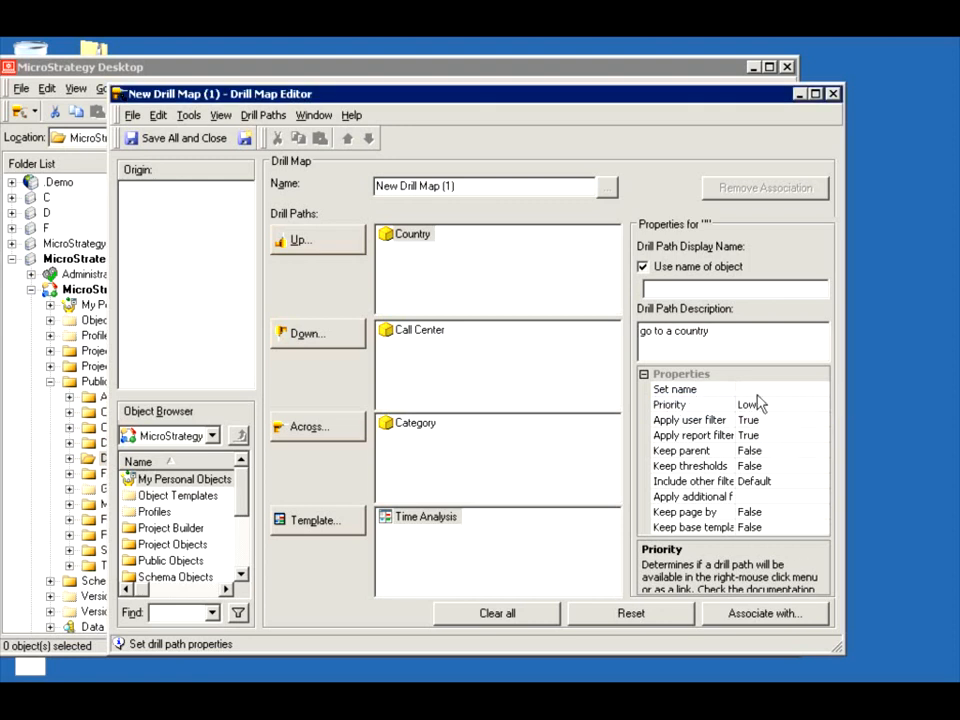
click(763, 389)
click(772, 404)
click(821, 404)
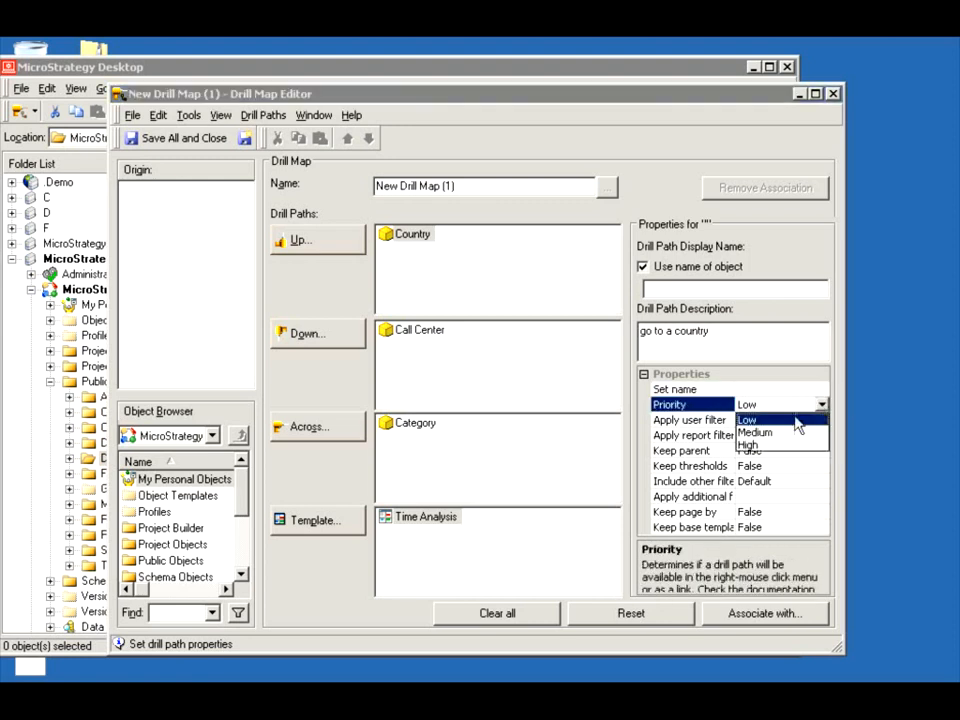
click(800, 432)
Set the Country drill path's priority to High
click(815, 405)
click(821, 405)
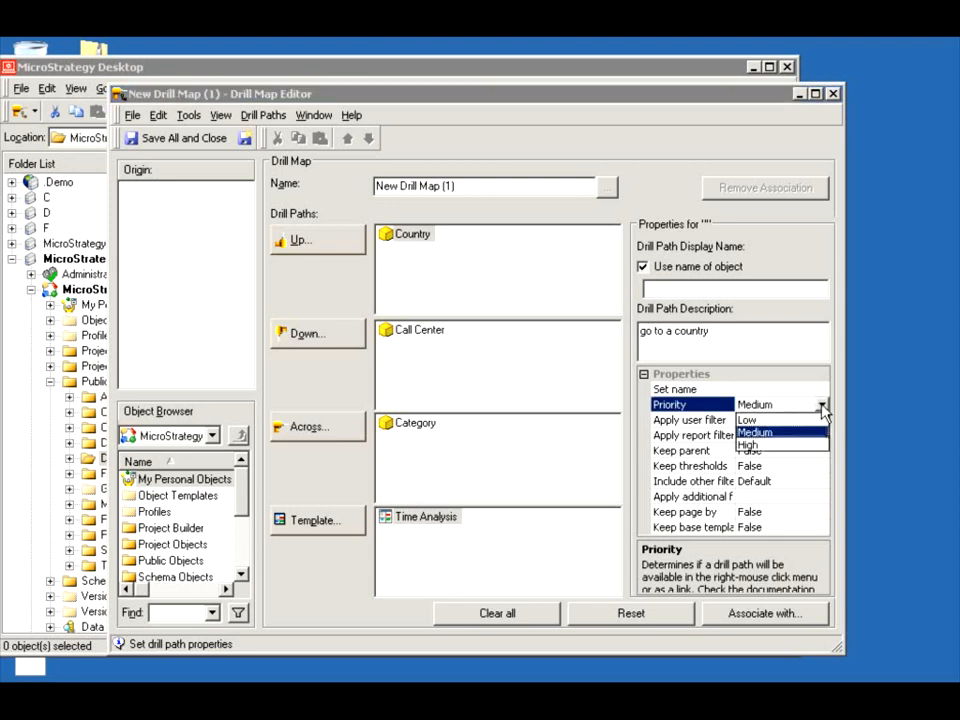
click(752, 445)
click(810, 406)
click(821, 405)
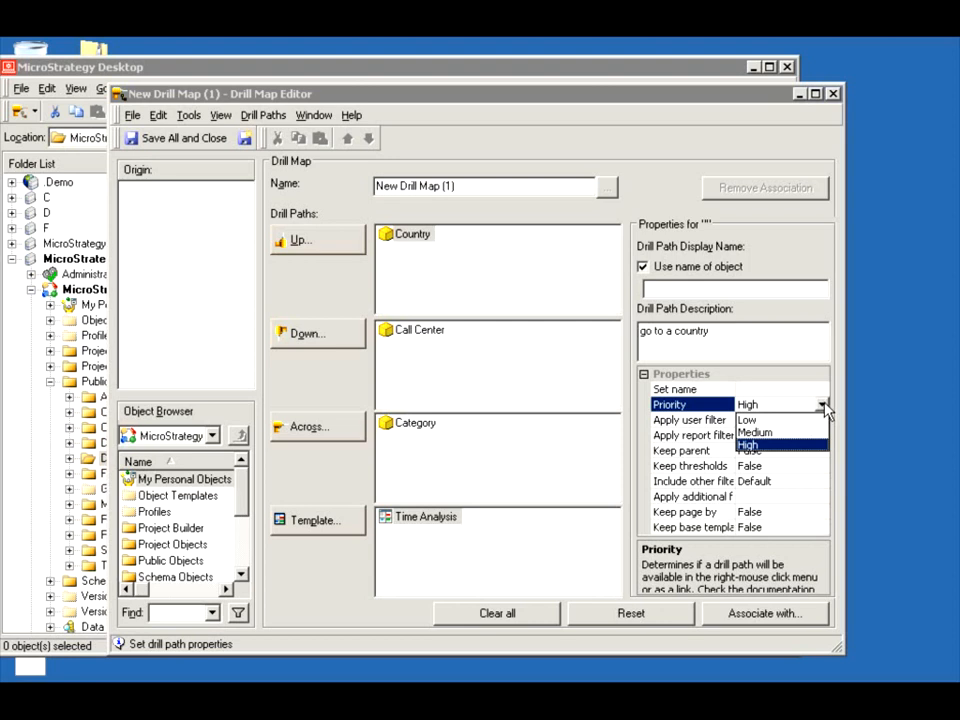
click(822, 406)
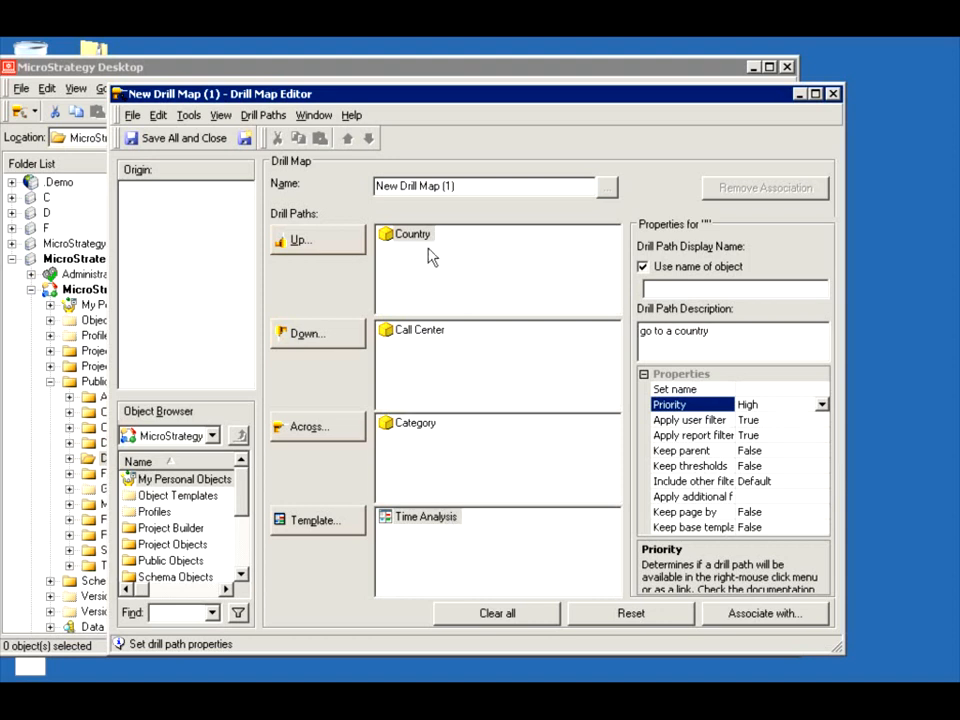
Try the High priority for the Call Center drill path, compare it with Country's, and restore Call Center to Medium
click(420, 331)
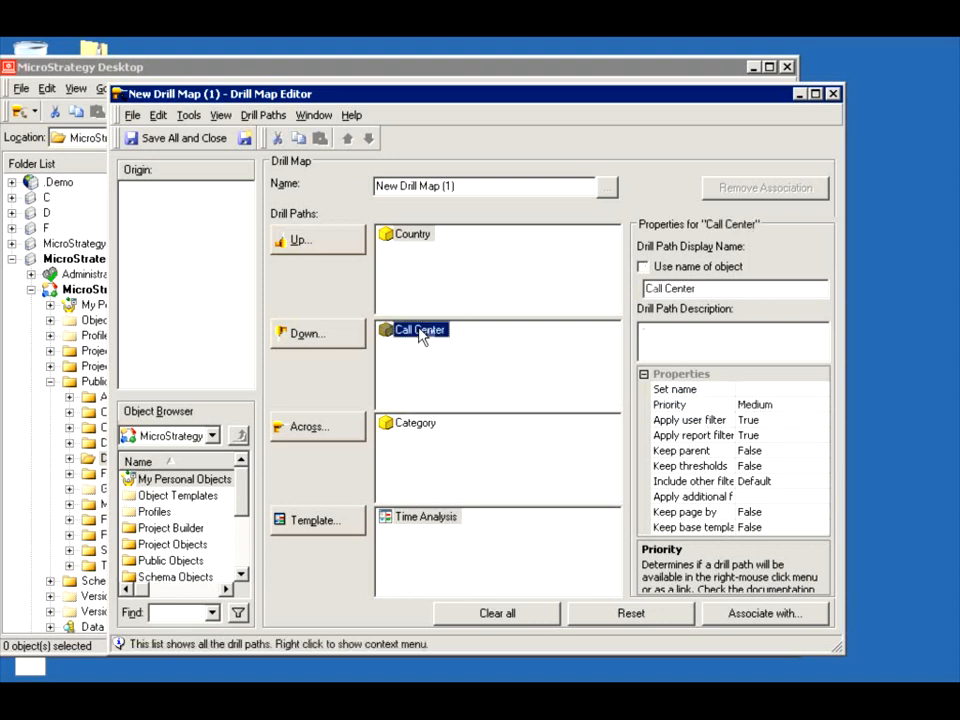
click(827, 406)
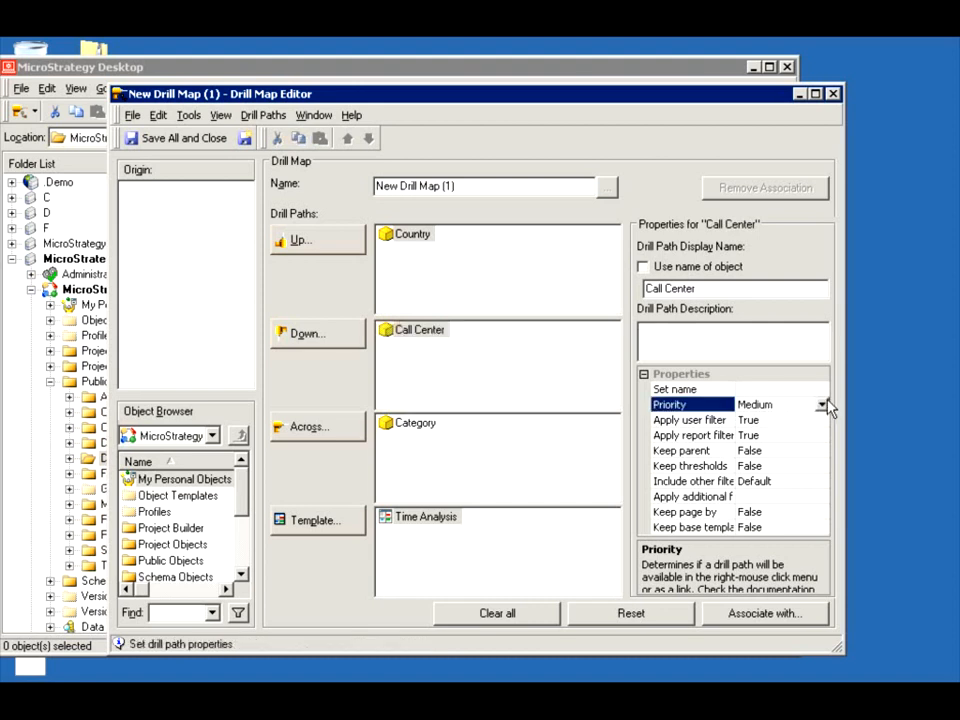
click(827, 406)
click(795, 443)
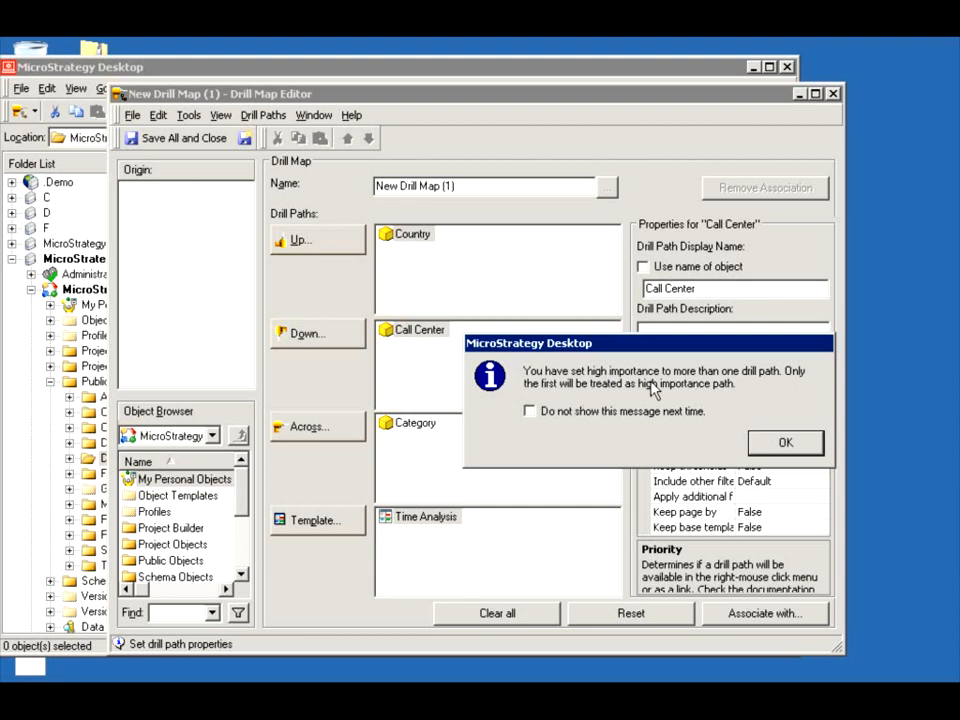
click(784, 443)
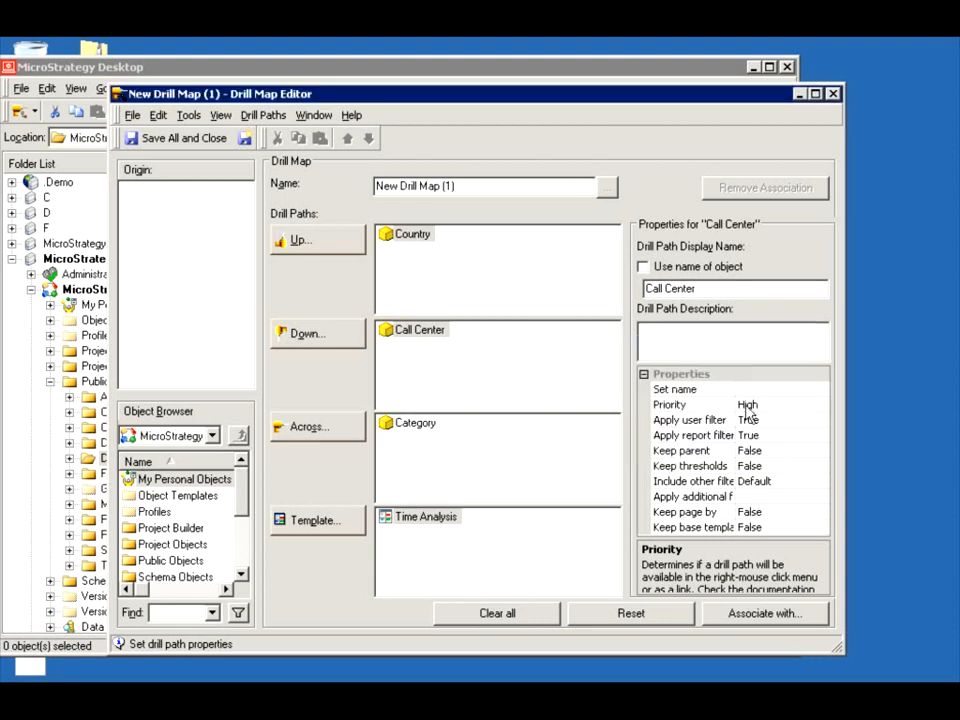
click(411, 243)
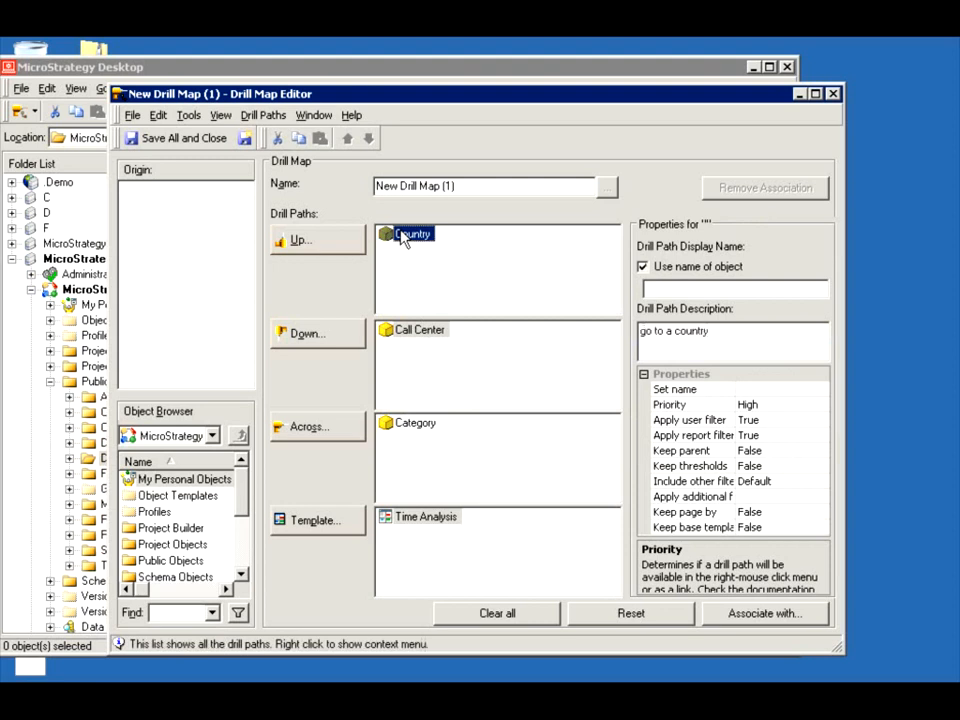
click(436, 331)
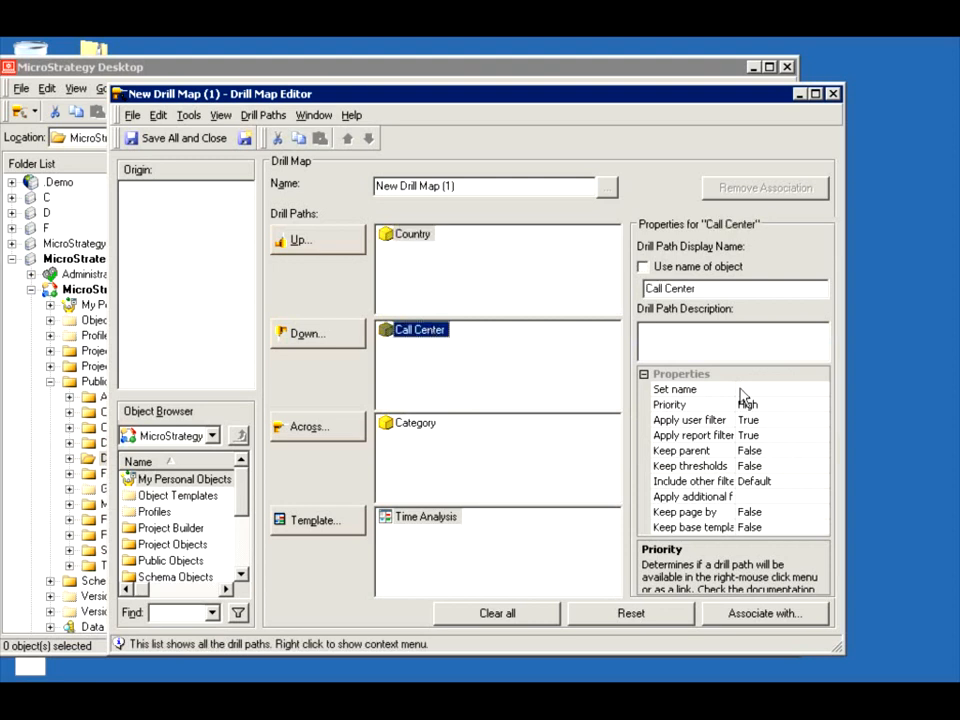
click(823, 407)
click(821, 404)
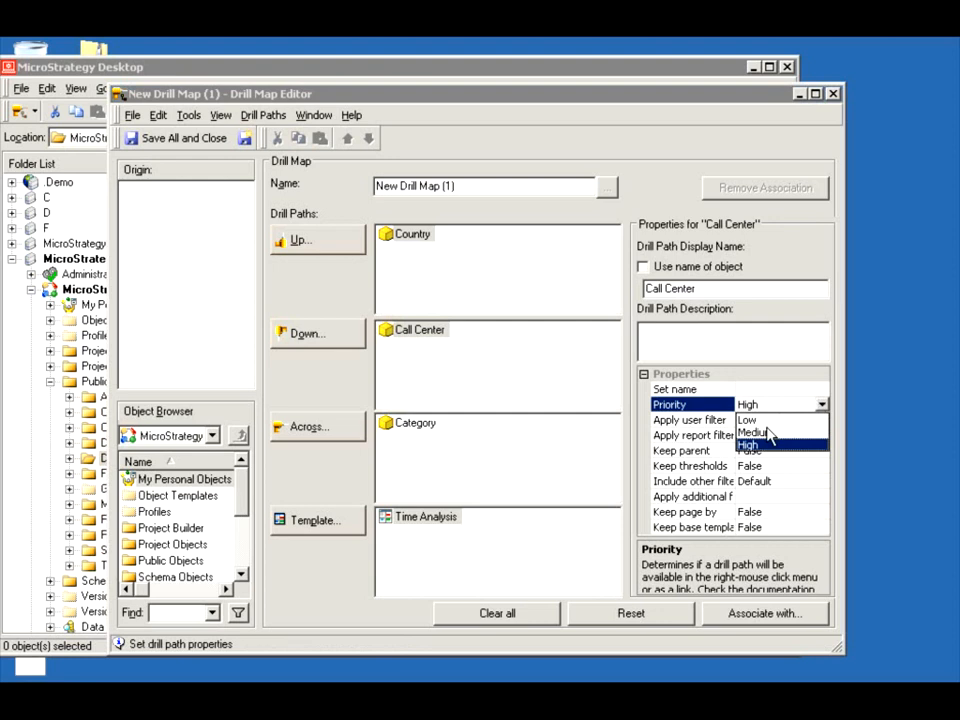
click(760, 433)
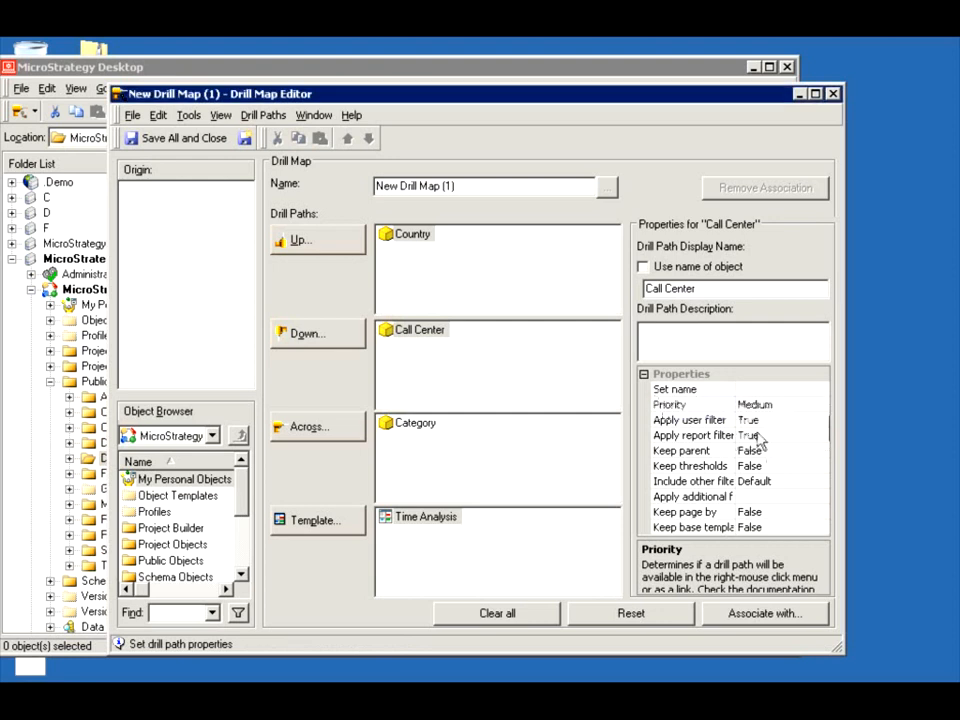
Review the Country path's properties and the Call Center path's Apply user filter and Apply report filter descriptions
click(415, 242)
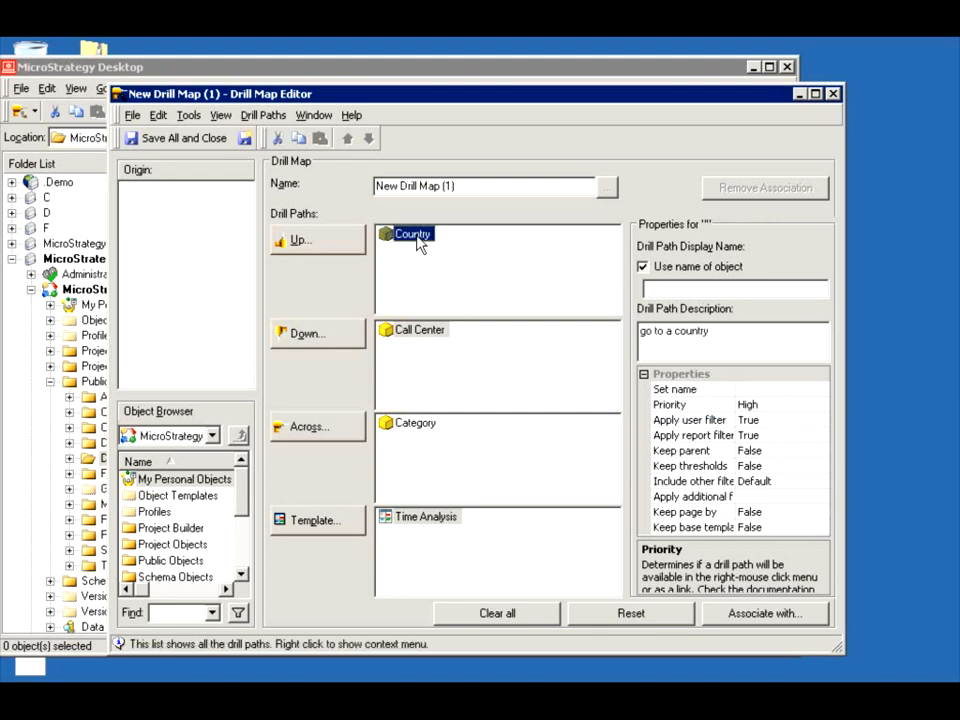
click(433, 340)
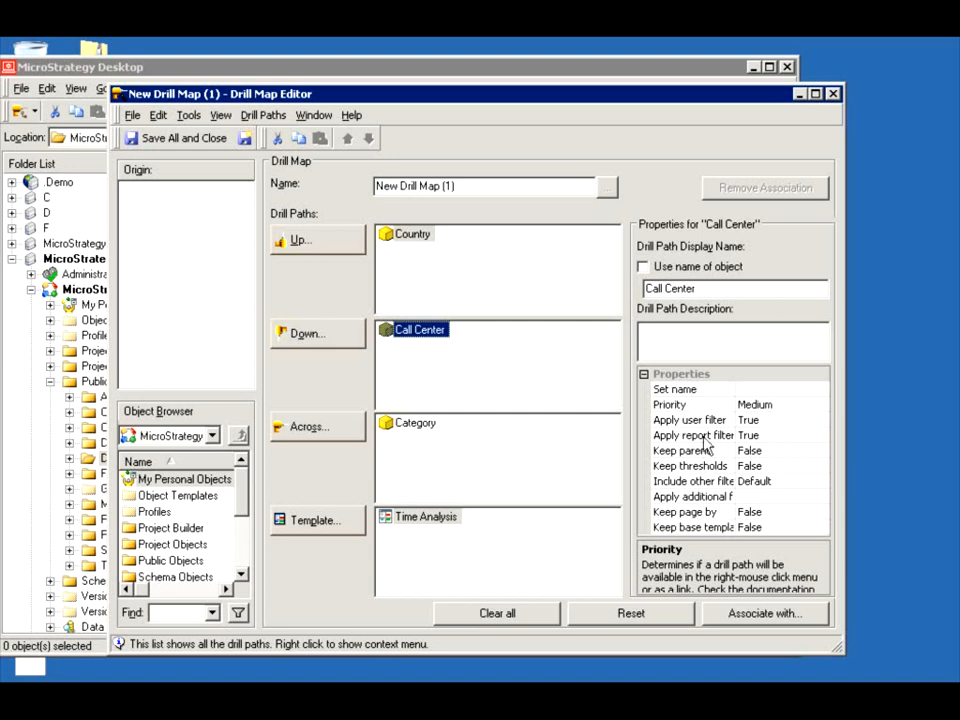
click(780, 435)
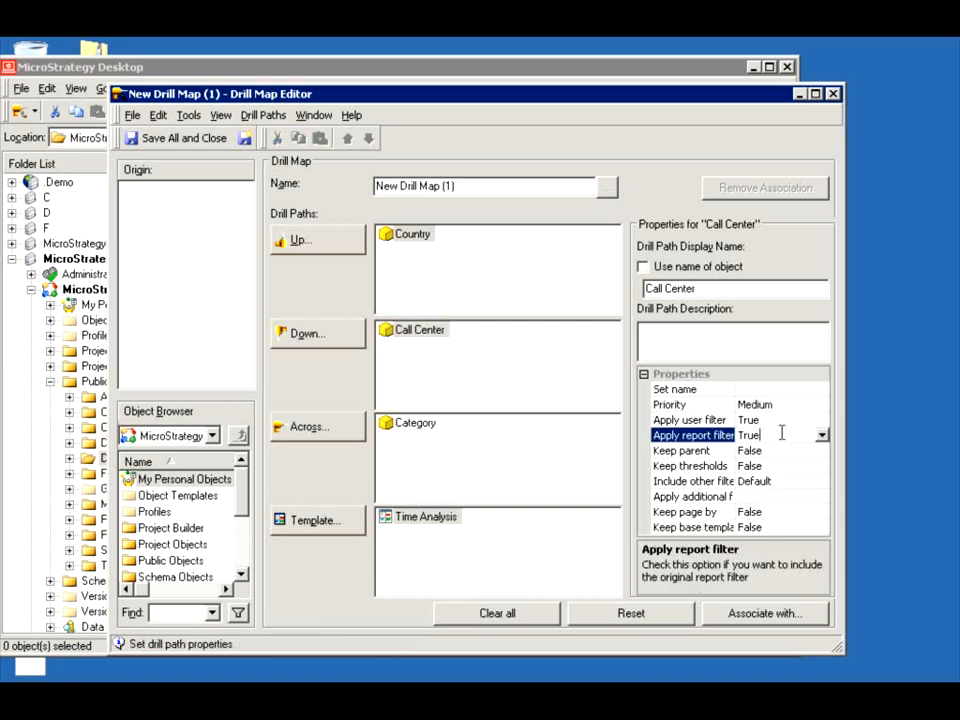
click(692, 423)
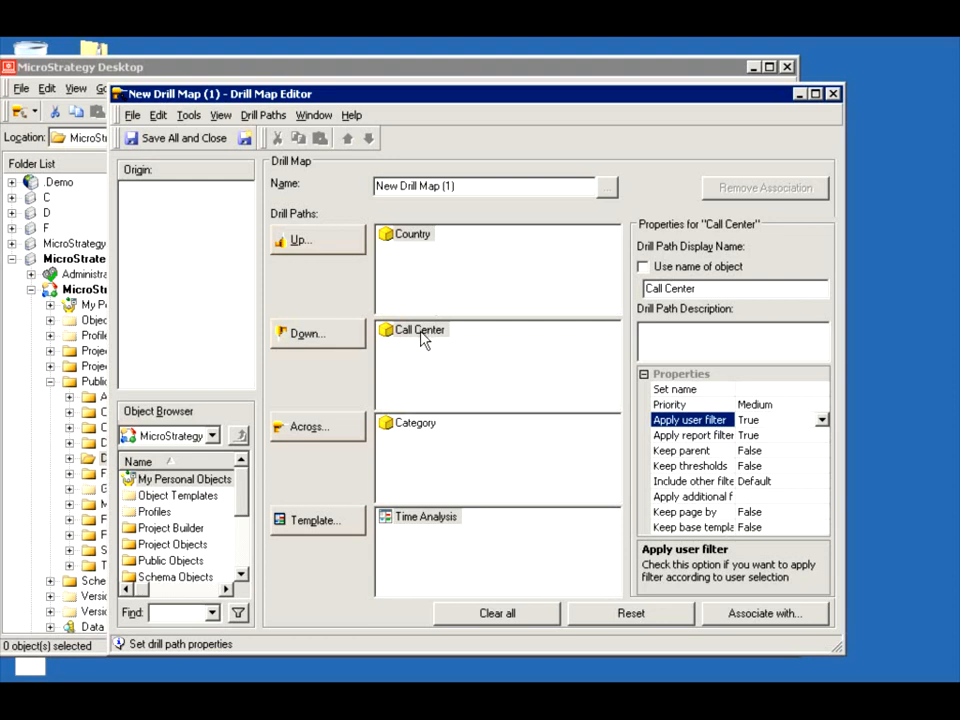
click(680, 437)
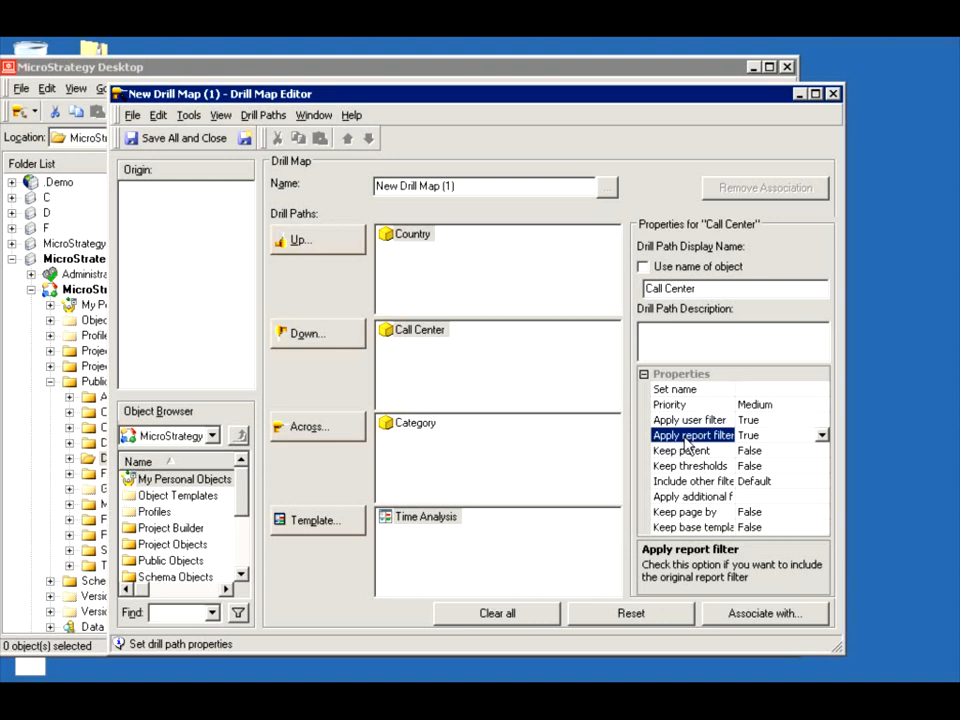
click(799, 420)
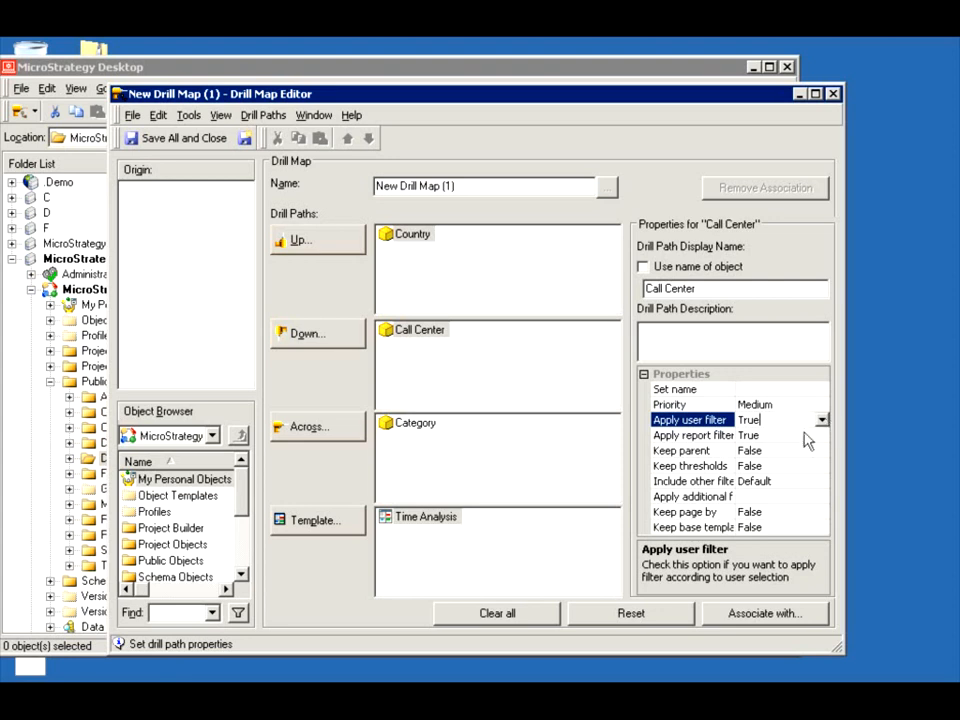
Try False for the Call Center path's Apply report filter property and restore it to True
click(796, 436)
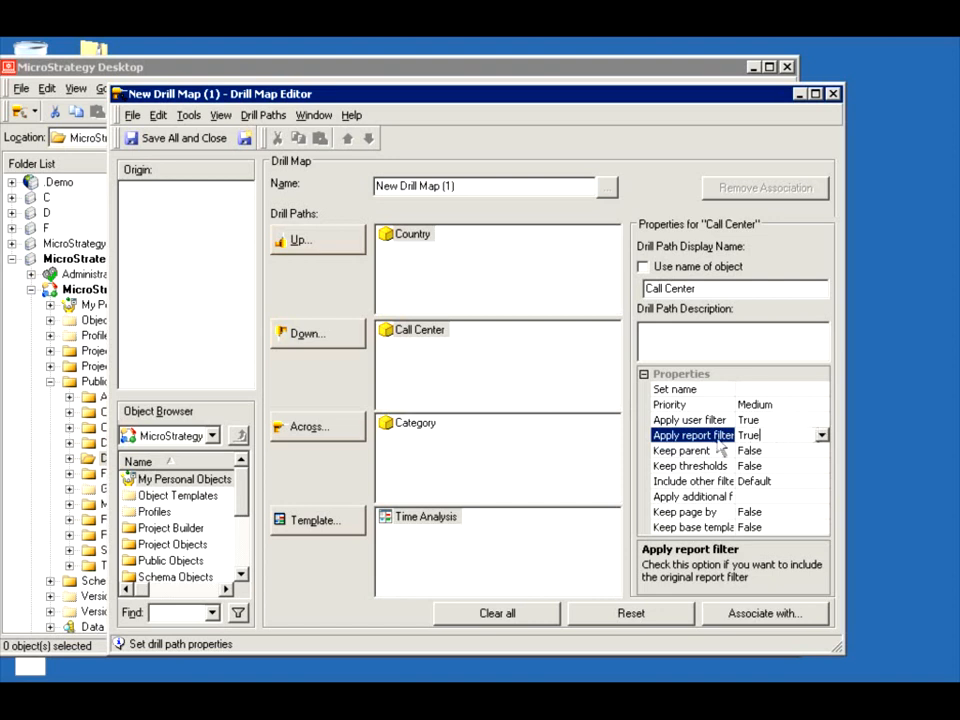
click(822, 436)
click(782, 466)
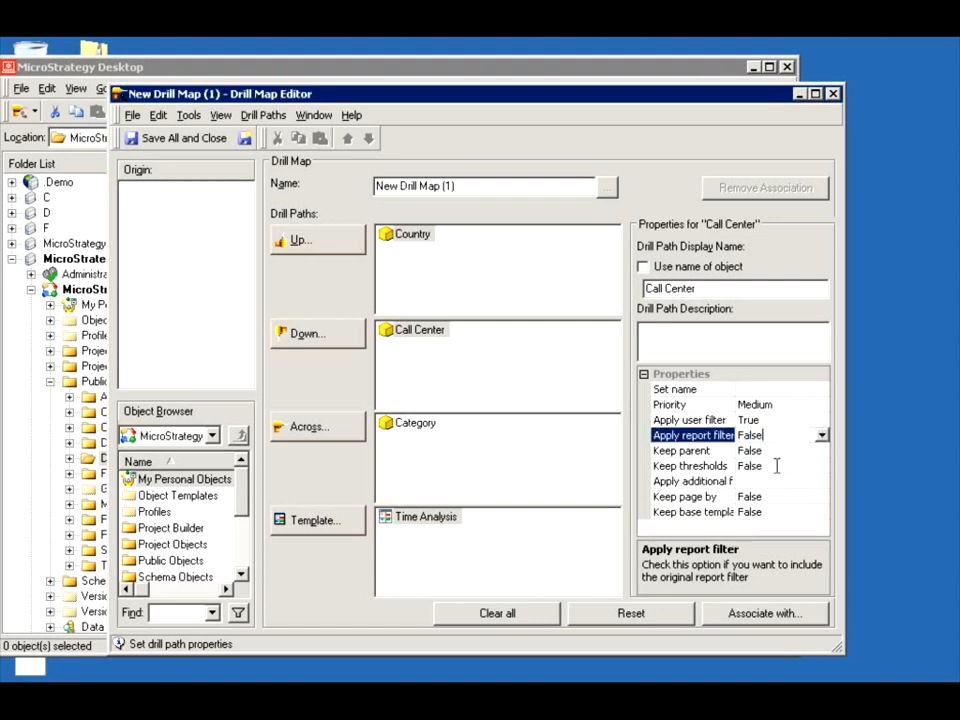
click(822, 437)
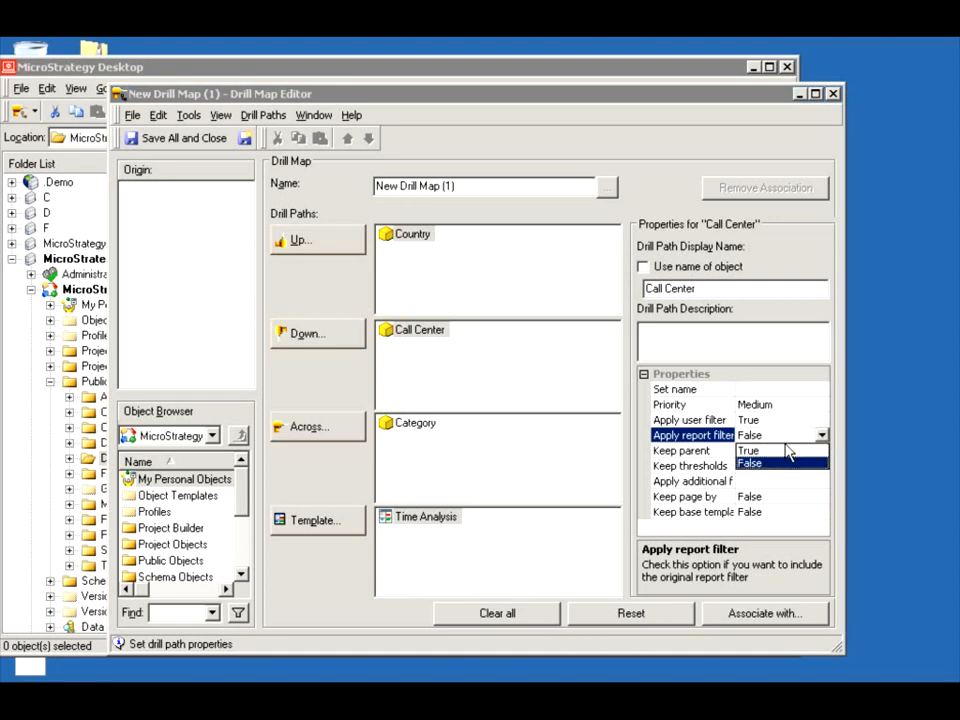
click(786, 451)
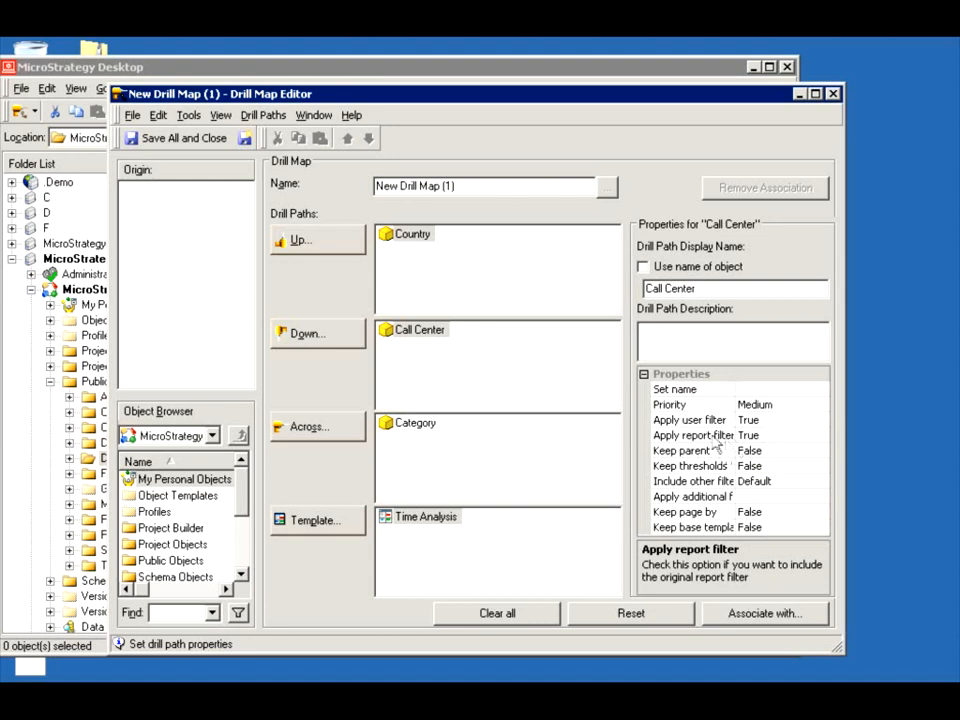
Try Yes and No for the Call Center path's Include other filter property and restore it to Default
click(790, 484)
click(822, 485)
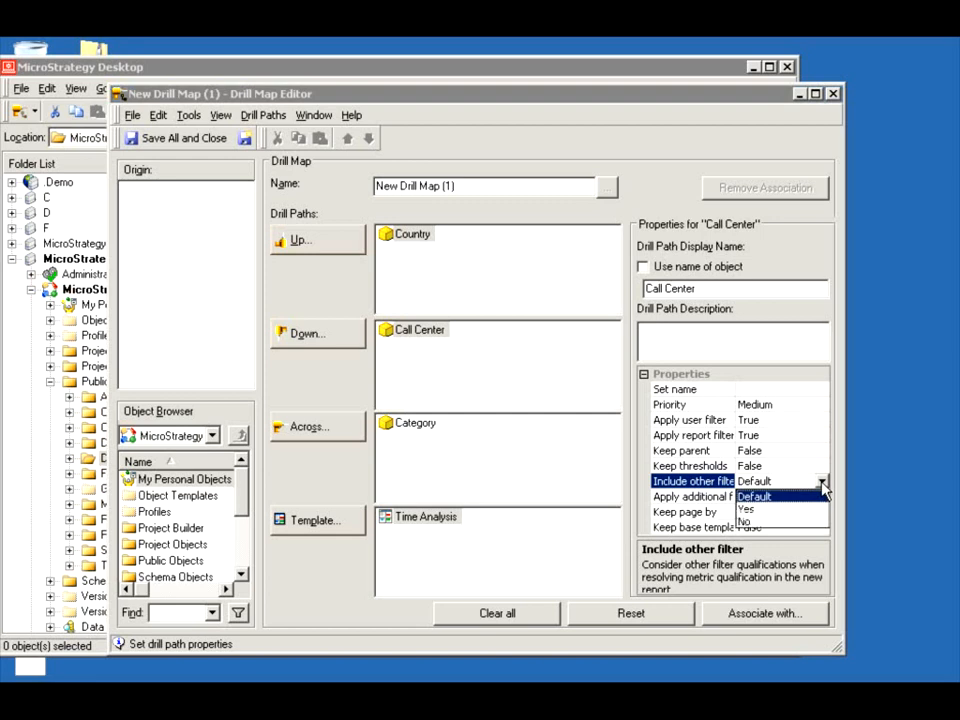
click(750, 510)
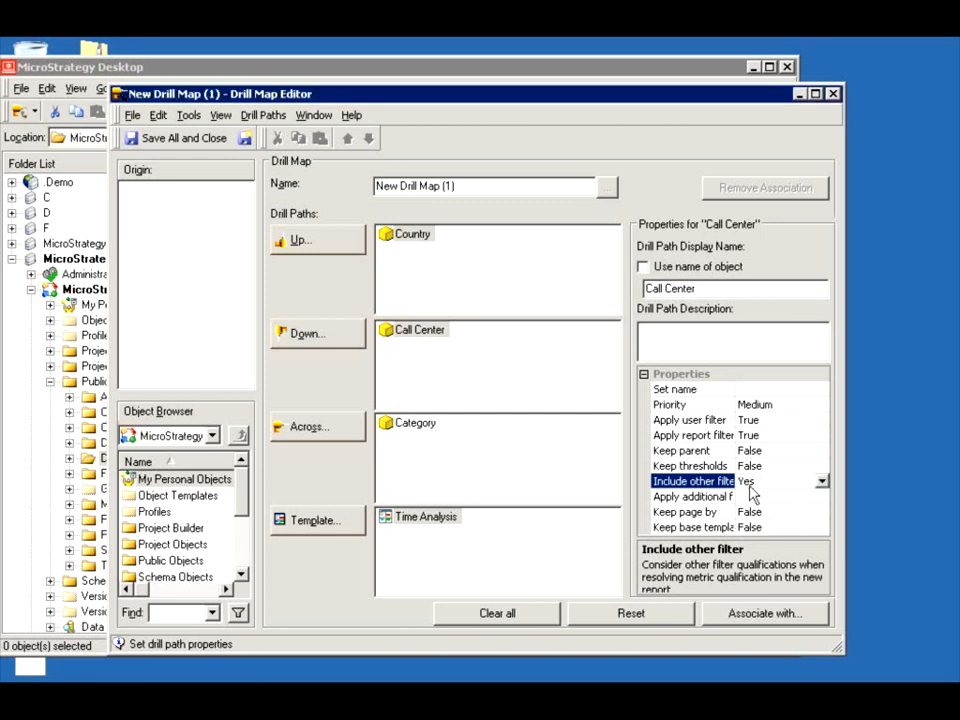
click(821, 482)
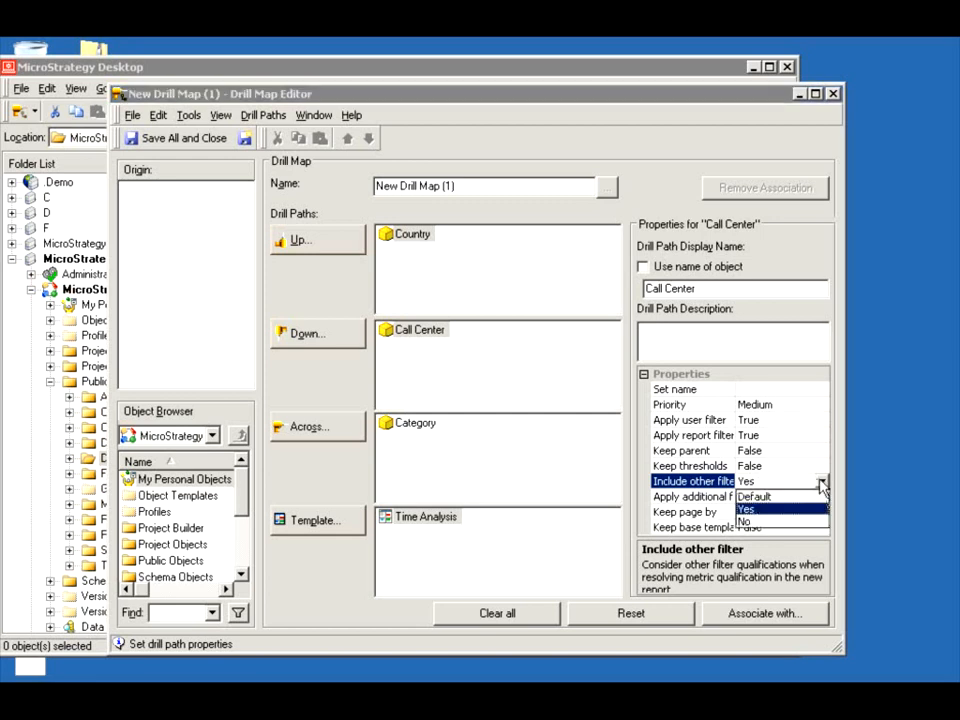
click(760, 521)
click(819, 484)
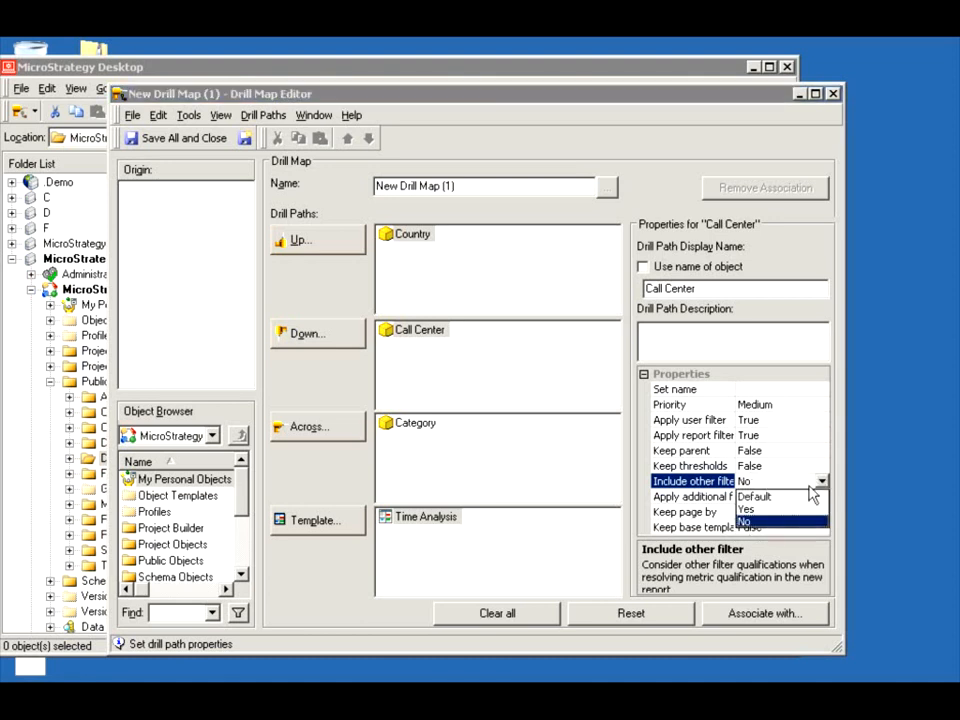
click(780, 498)
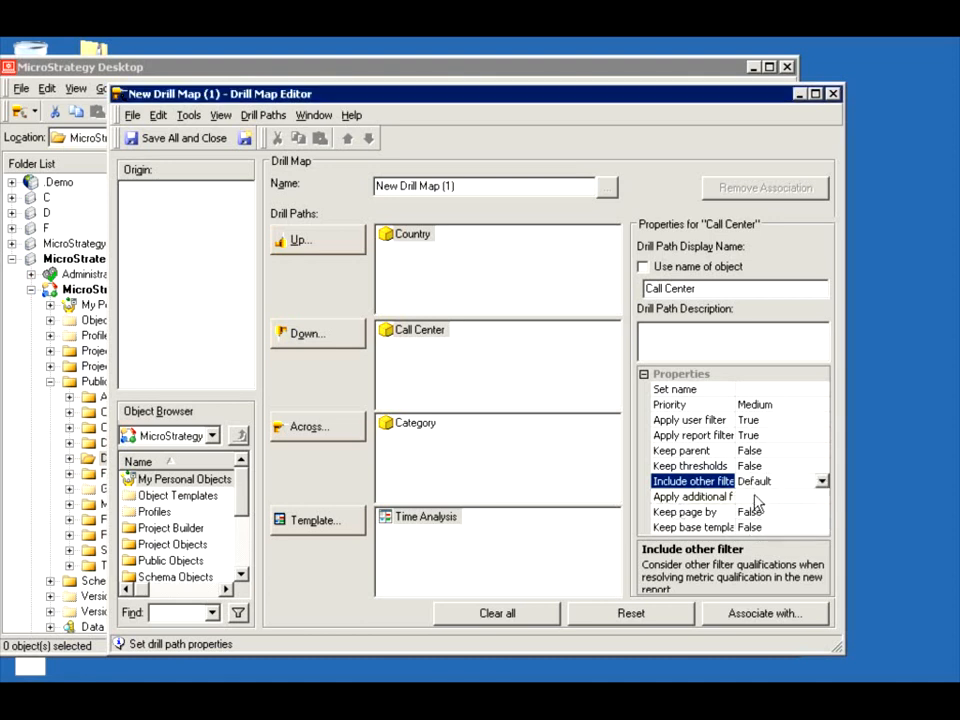
Browse the Time Selection Filters folder for an additional filter on the Call Center path and cancel the selection
click(756, 497)
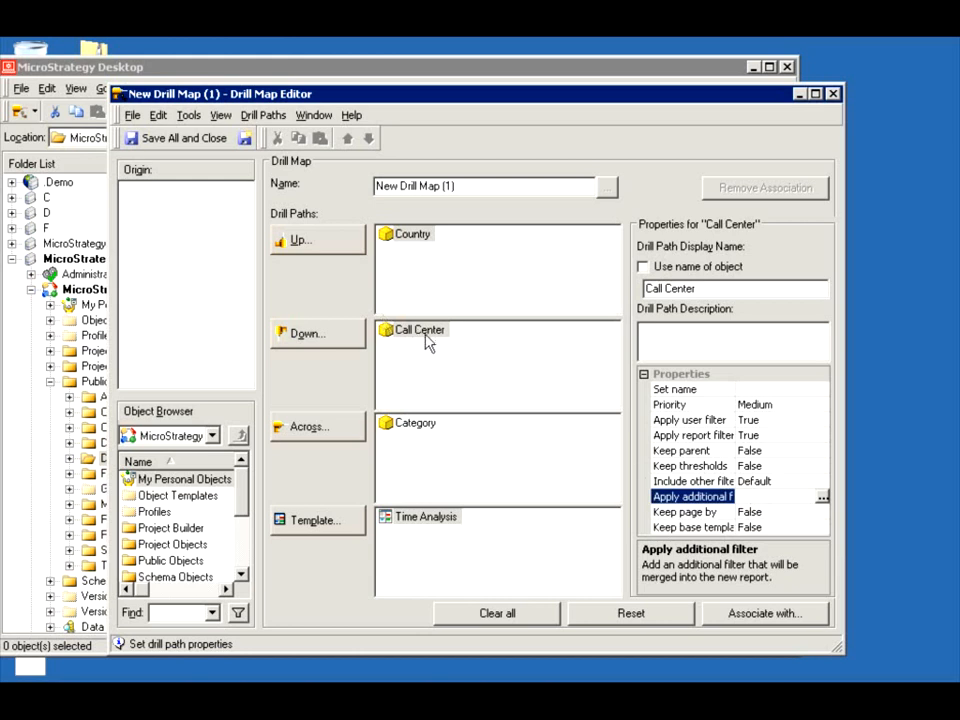
click(821, 497)
double_click(499, 236)
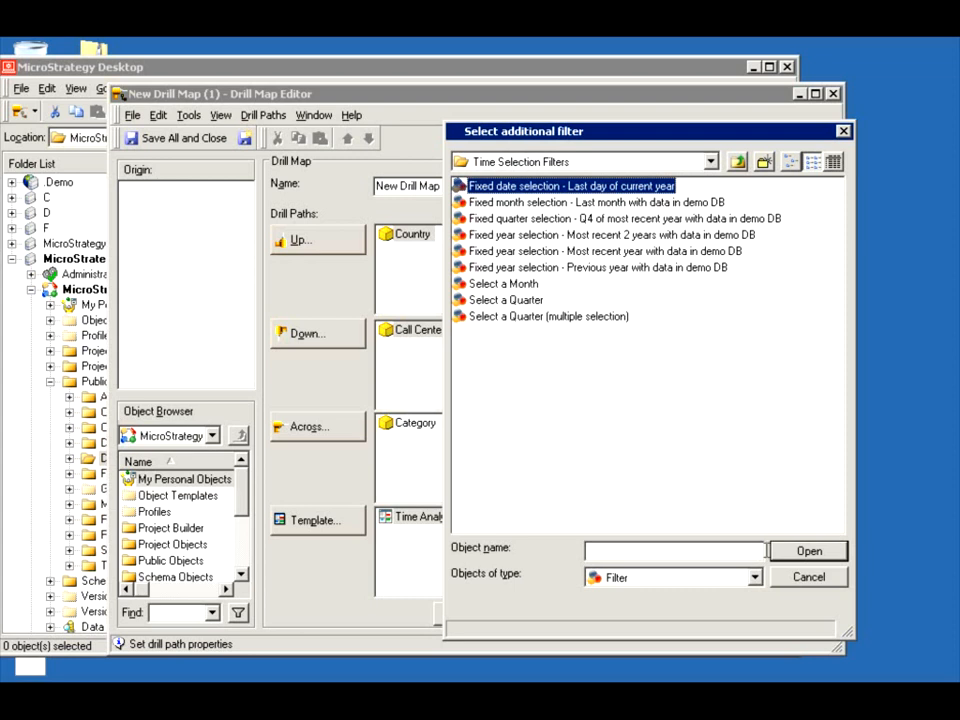
click(806, 578)
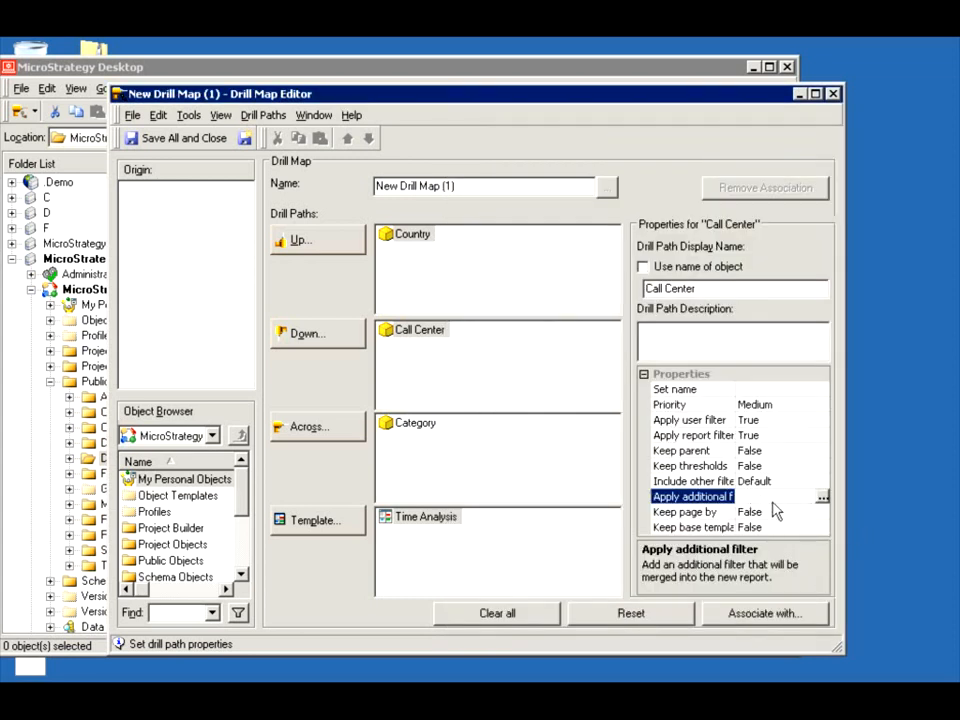
Try False again for the Call Center path's Apply report filter property and set it back to True
click(752, 435)
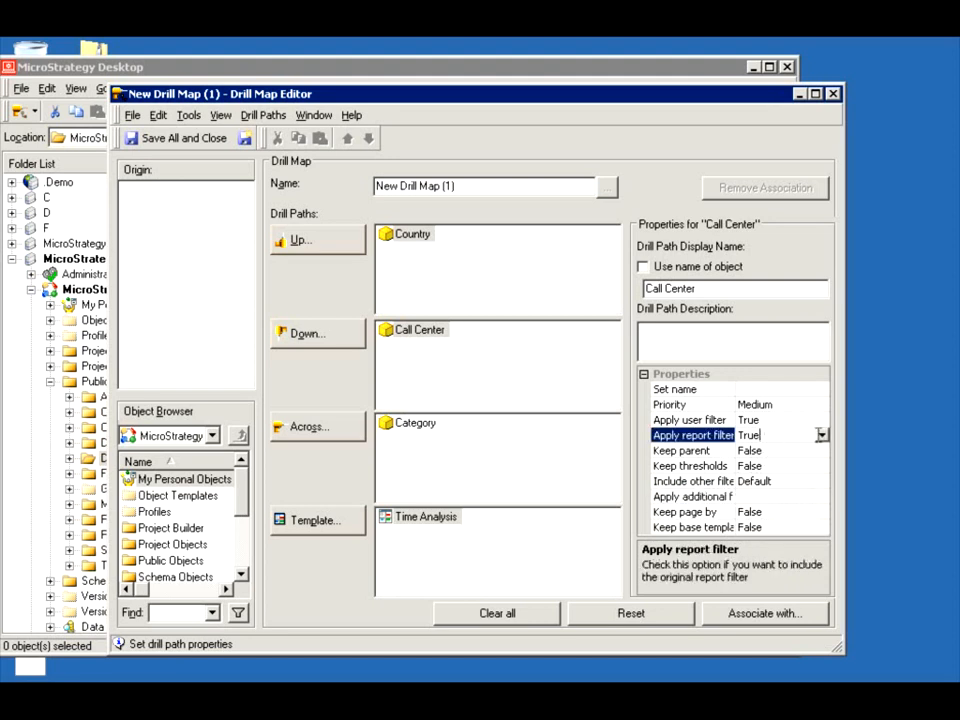
click(822, 437)
click(767, 463)
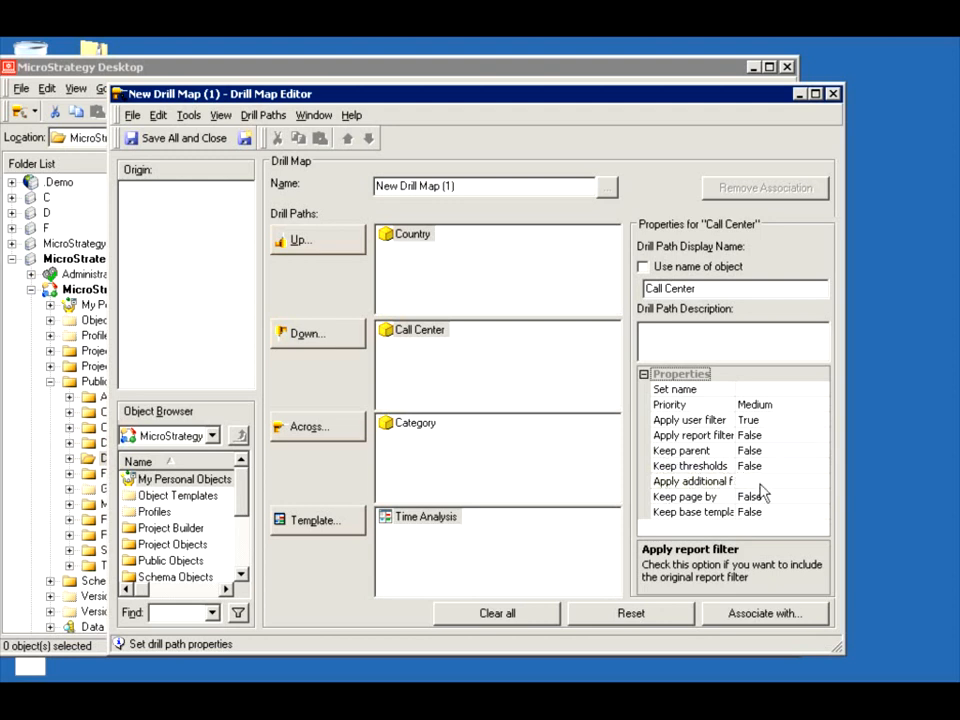
click(751, 437)
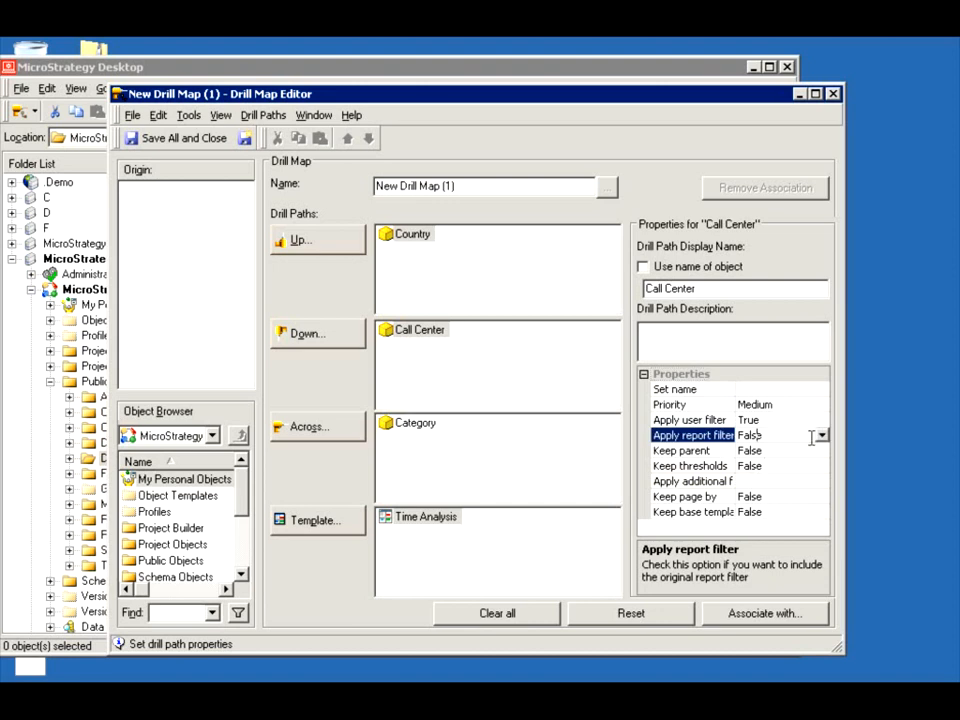
click(823, 440)
click(752, 450)
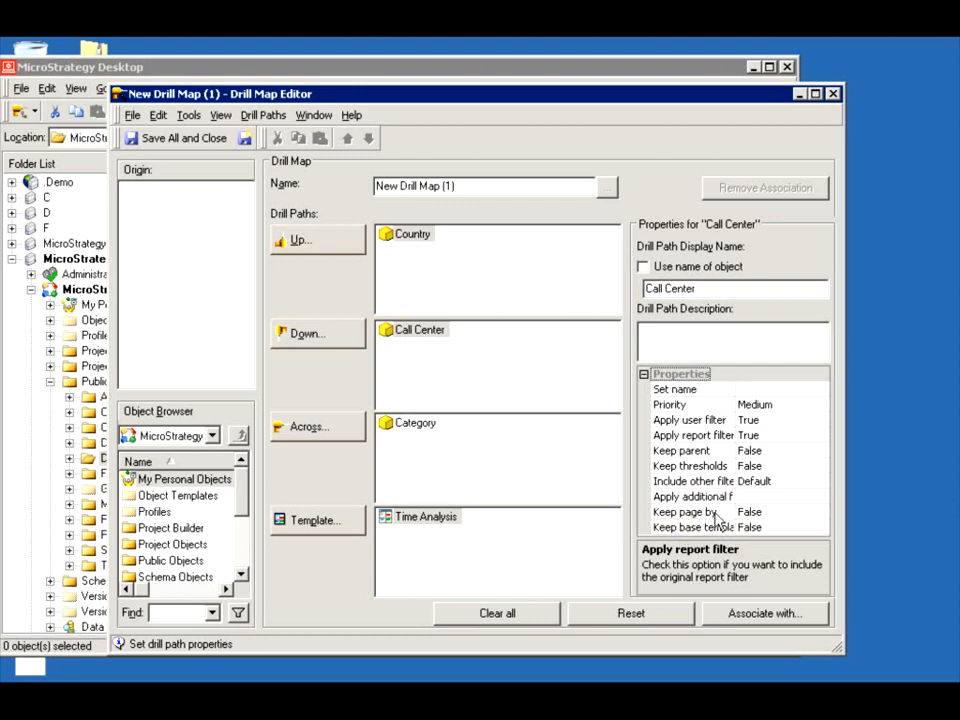
Try True for the Call Center path's Keep page by property and restore it to False
click(797, 512)
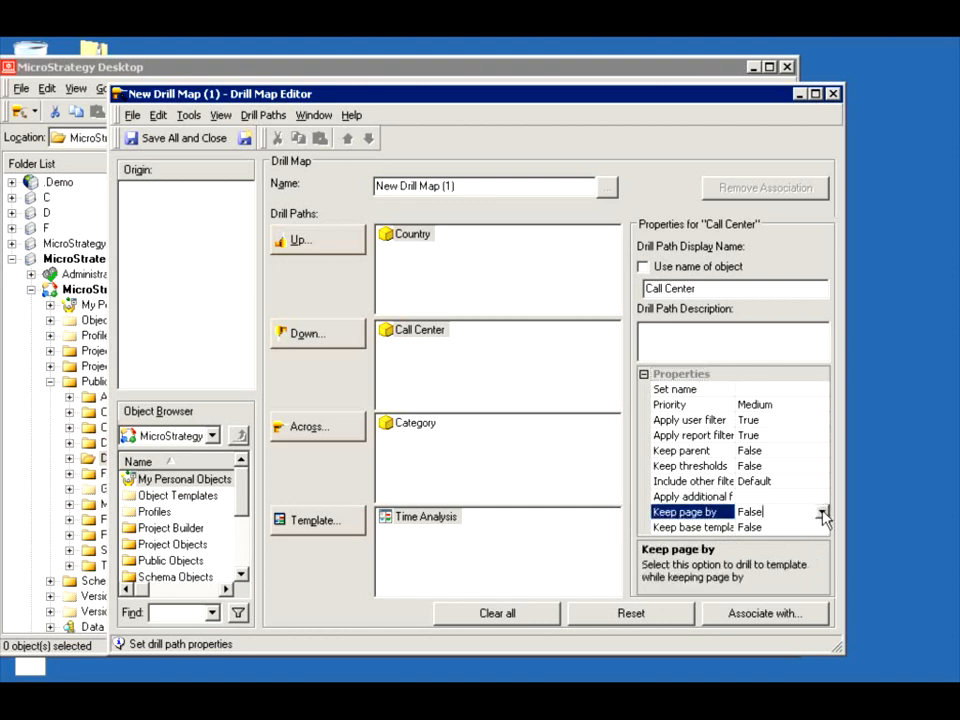
click(822, 513)
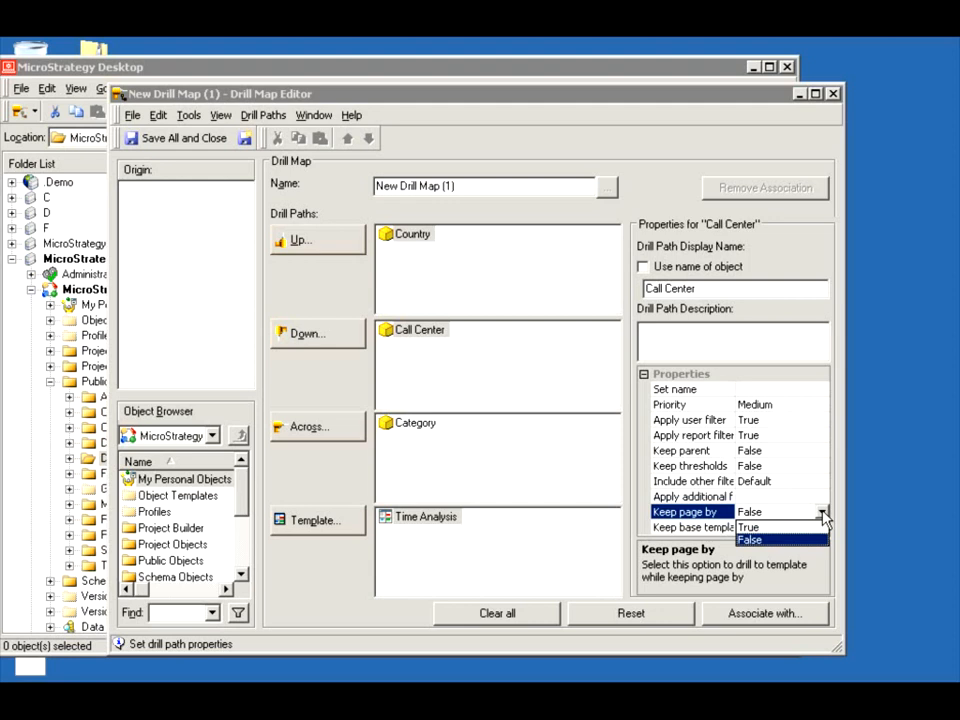
click(790, 527)
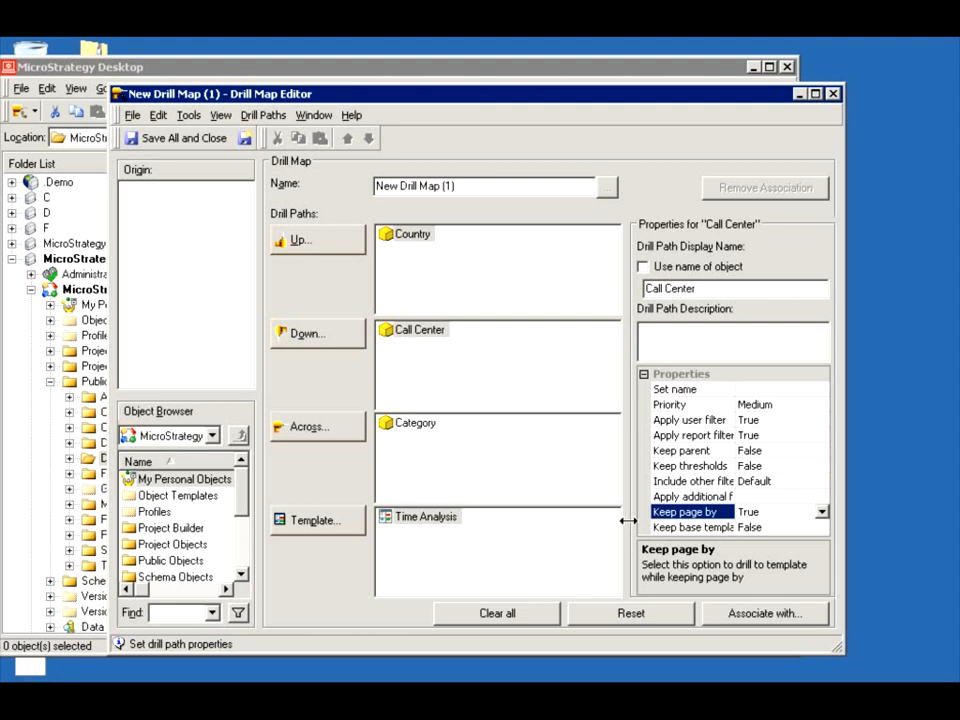
click(821, 512)
click(762, 540)
Review the Time Analysis template path's properties, including the Display mode and Inherit VLDB options and the Keep page by description
click(426, 520)
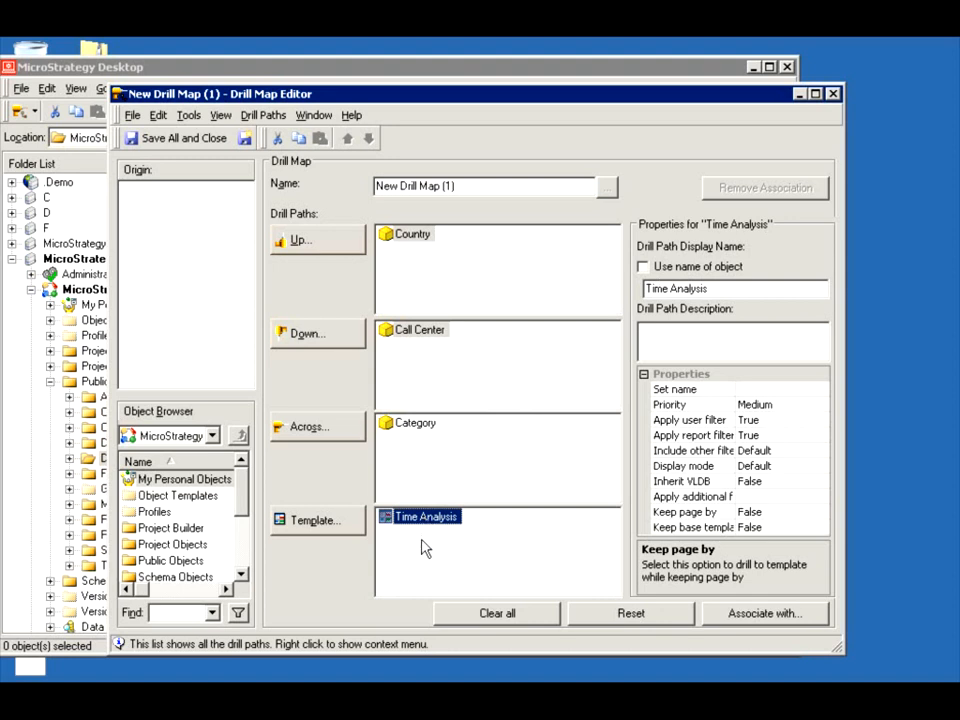
click(643, 374)
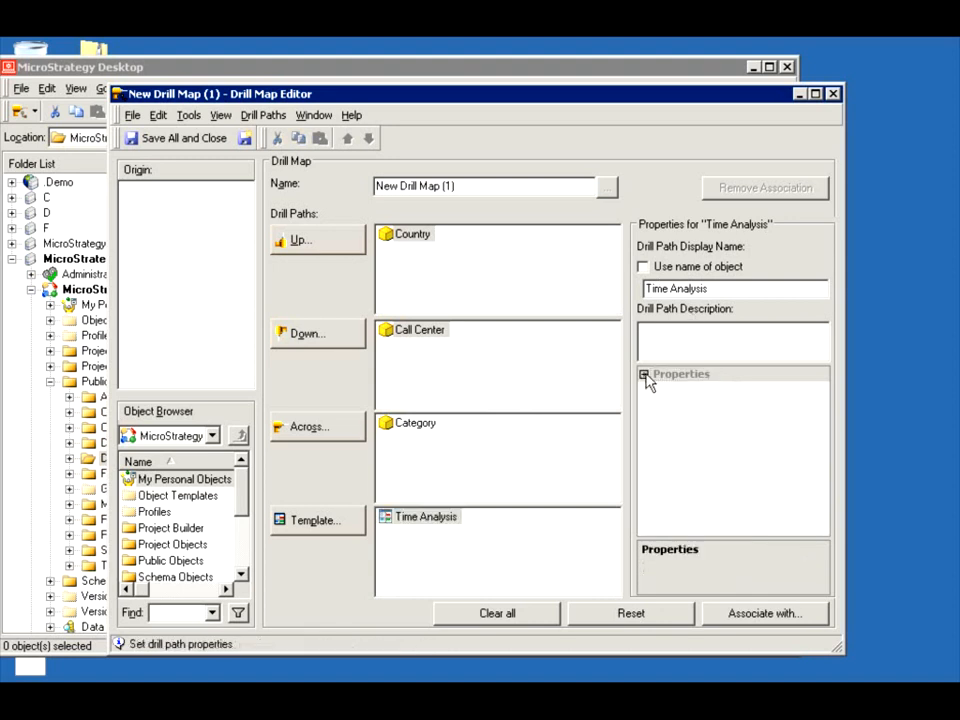
click(643, 374)
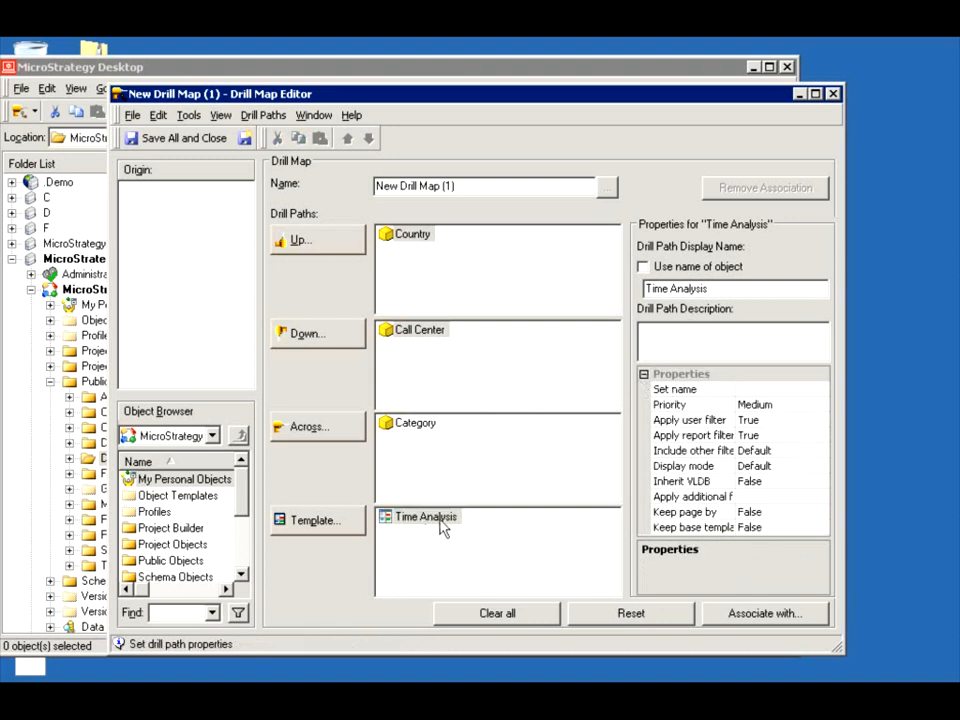
click(417, 575)
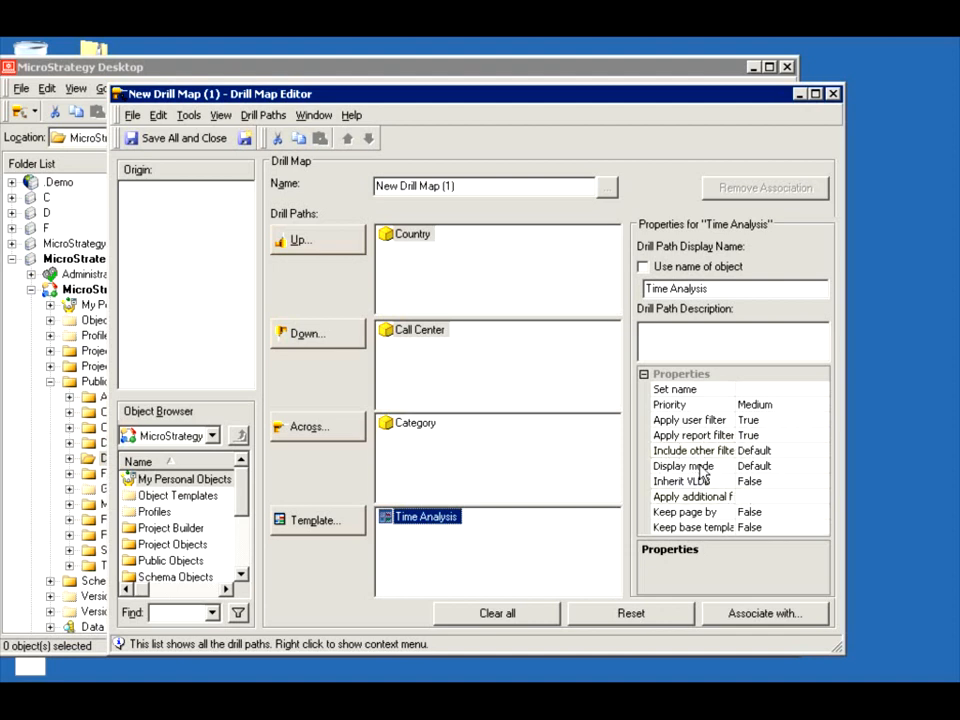
click(745, 466)
click(821, 466)
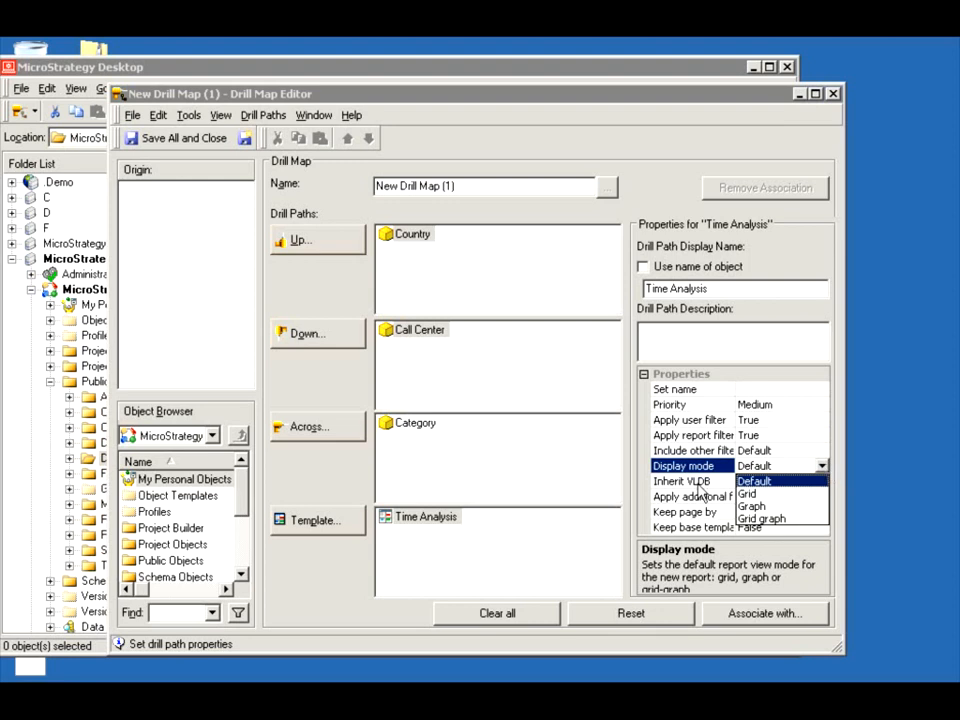
click(678, 483)
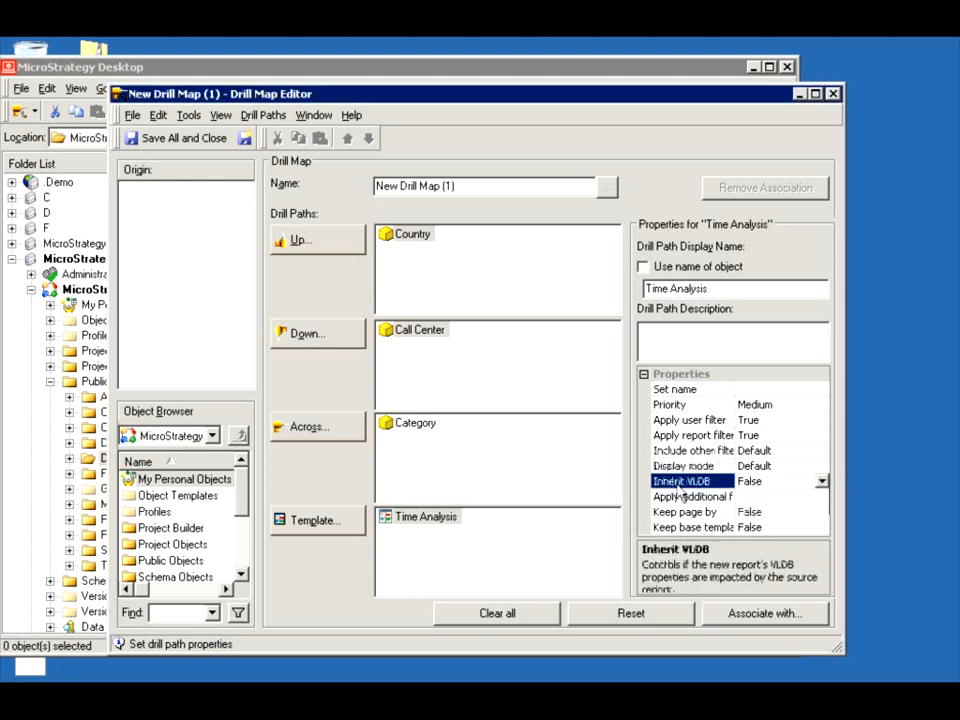
click(822, 482)
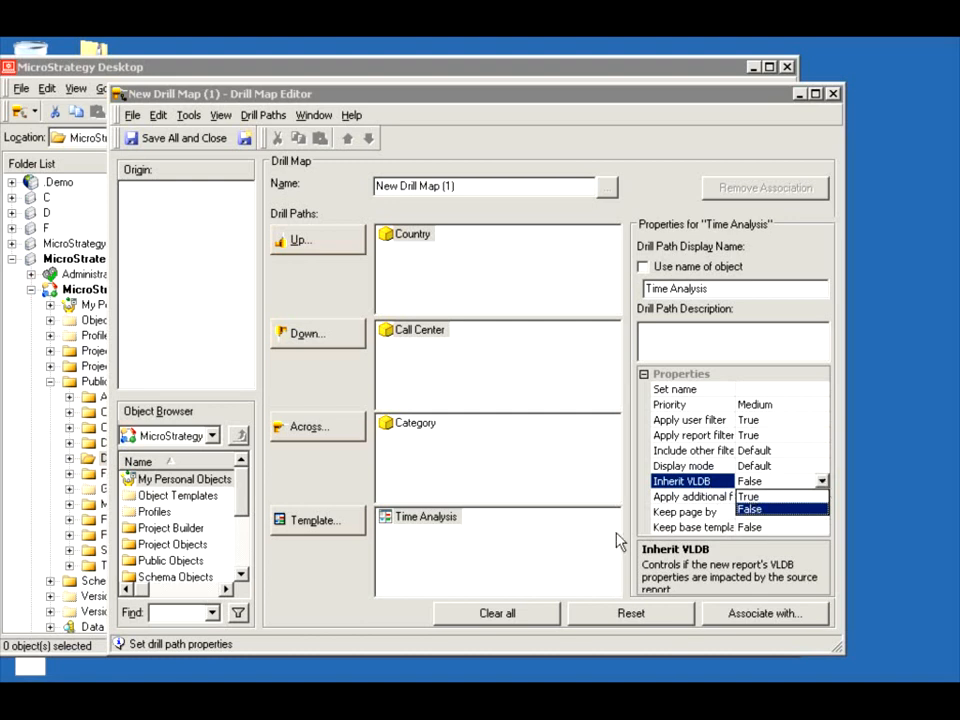
click(680, 512)
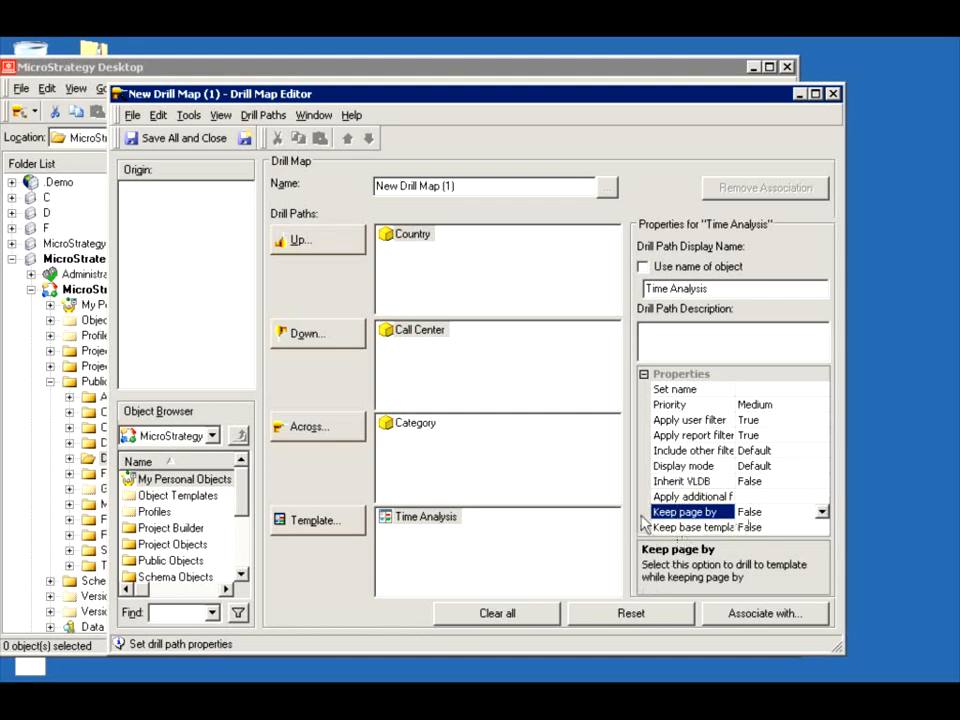
Try True for the Time Analysis path's Keep base template property and restore it to False
click(686, 527)
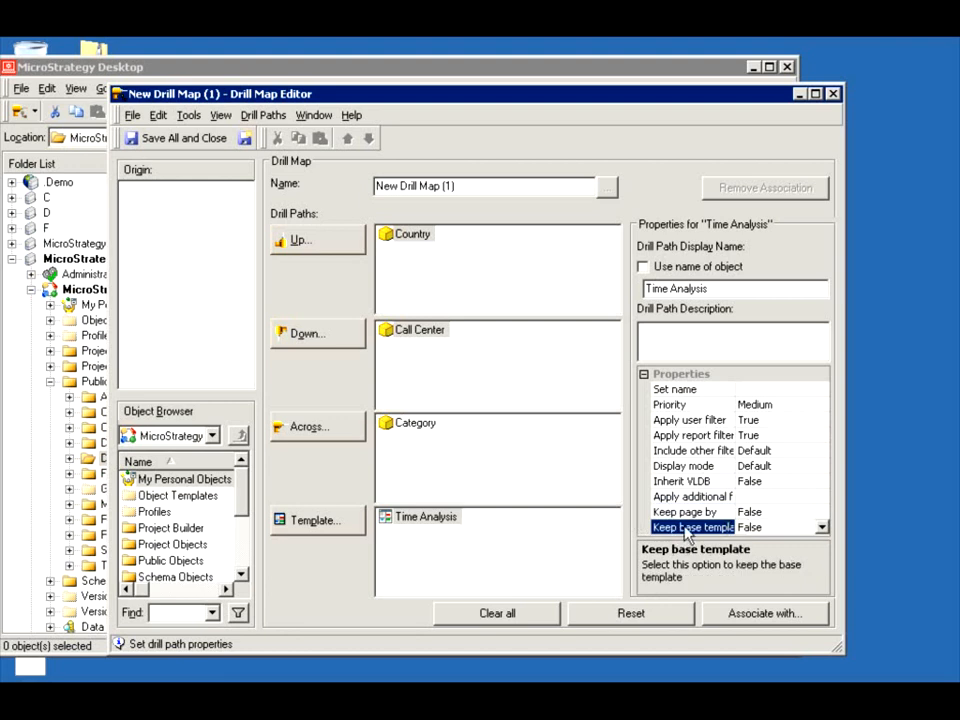
click(821, 527)
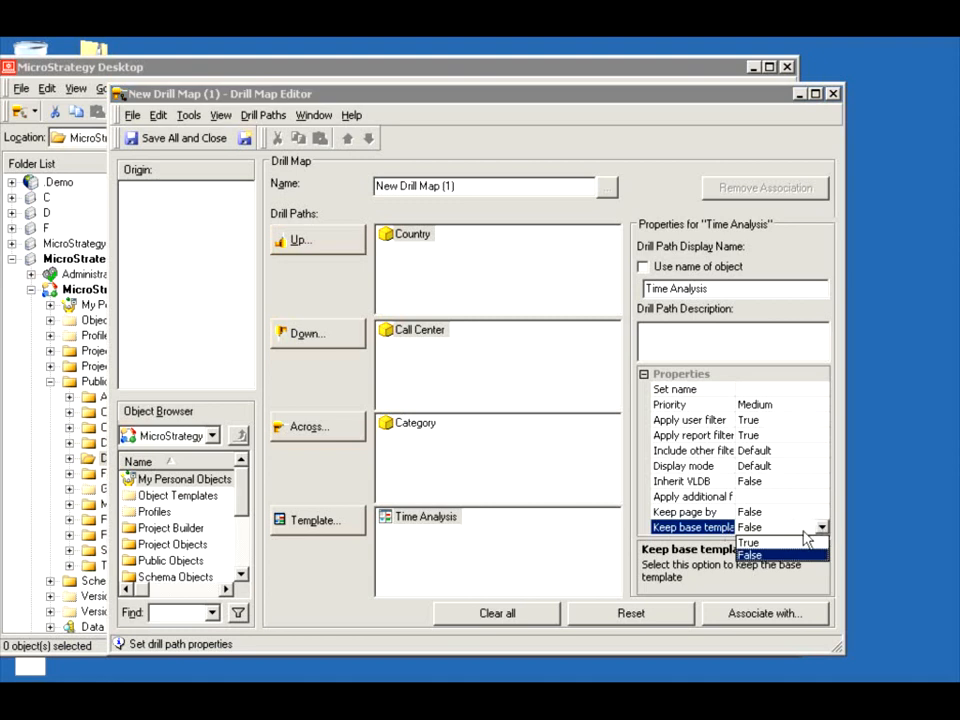
click(805, 541)
click(821, 527)
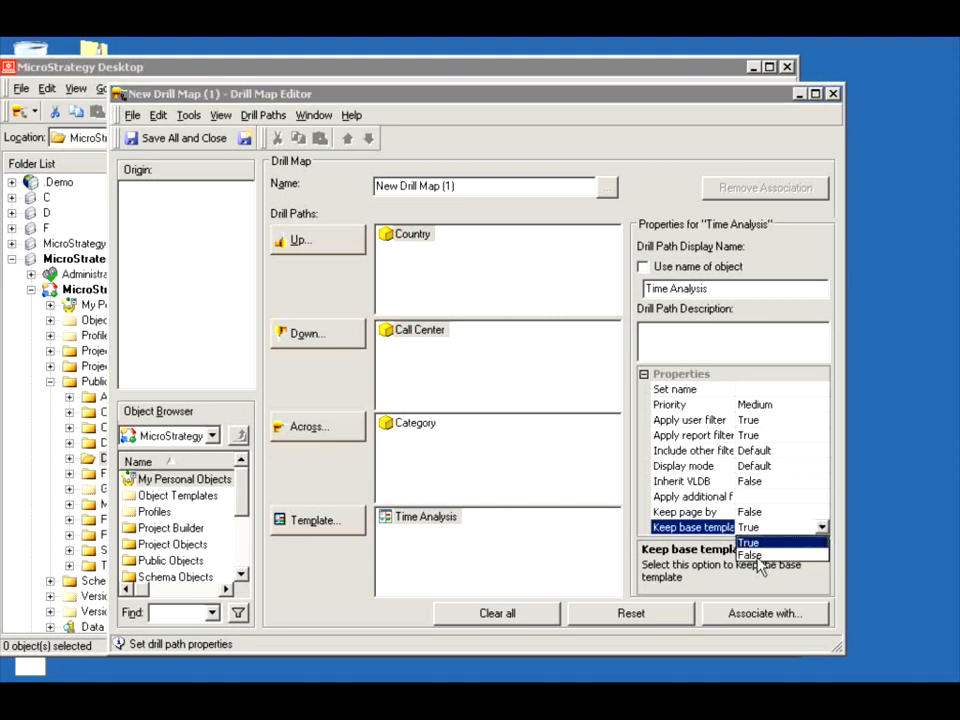
click(800, 556)
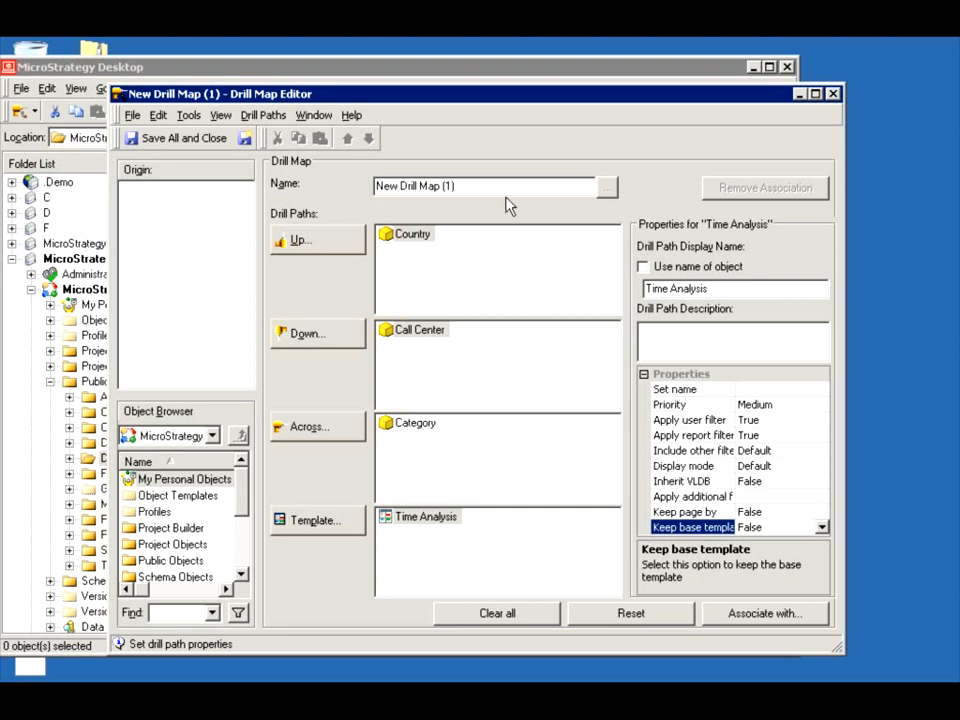
Name the drill map "my new drill map" and open its associations
drag(493, 186, 372, 186)
text(my n)
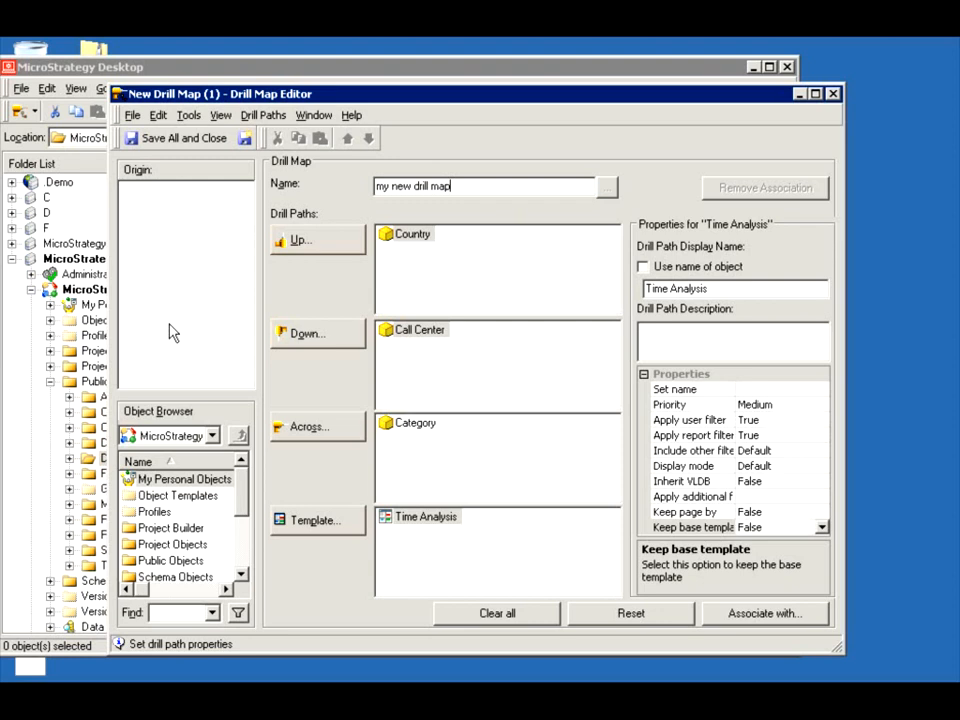
click(762, 613)
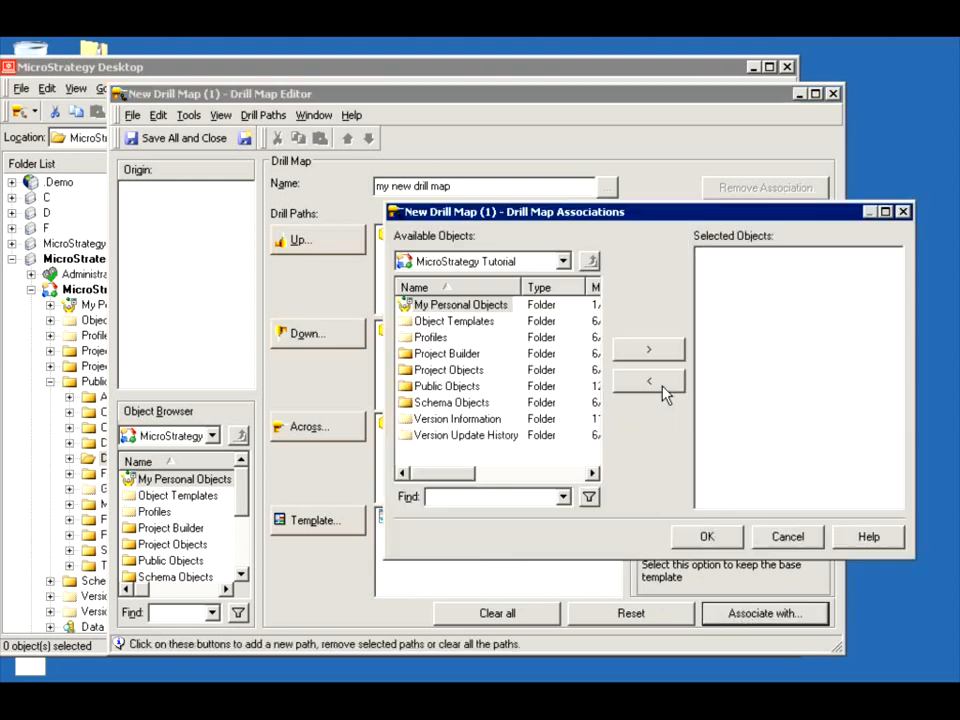
Add the Electronics Revenue by Region report from Public Objects, Reports, Subject Areas, Sales and Profitability Analysis to the associated objects
double_click(425, 386)
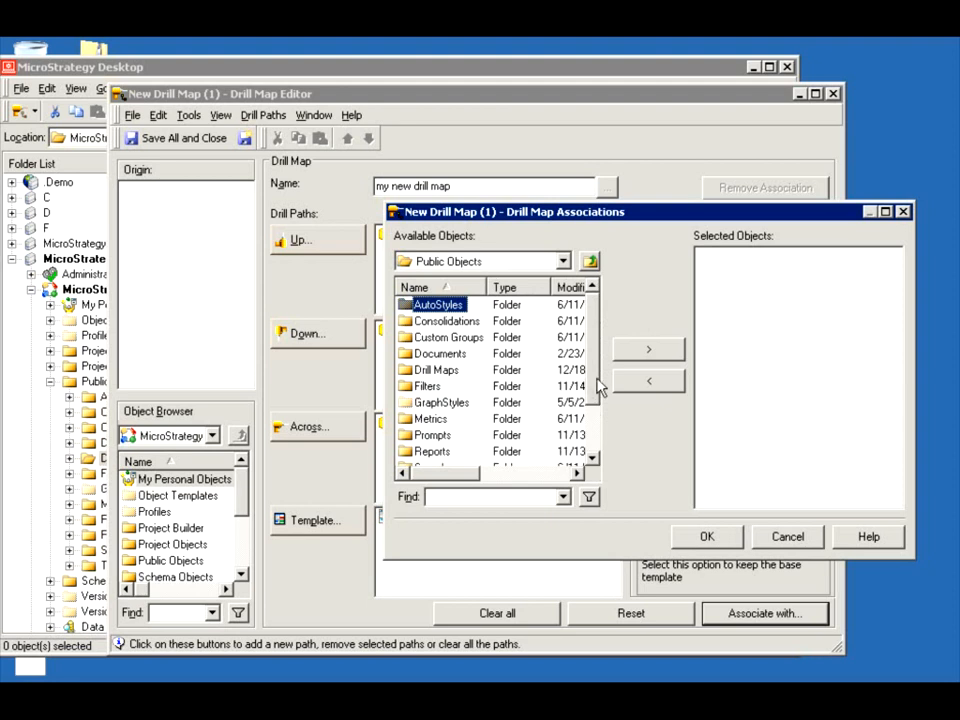
scroll(600, 386, down, 2)
double_click(426, 389)
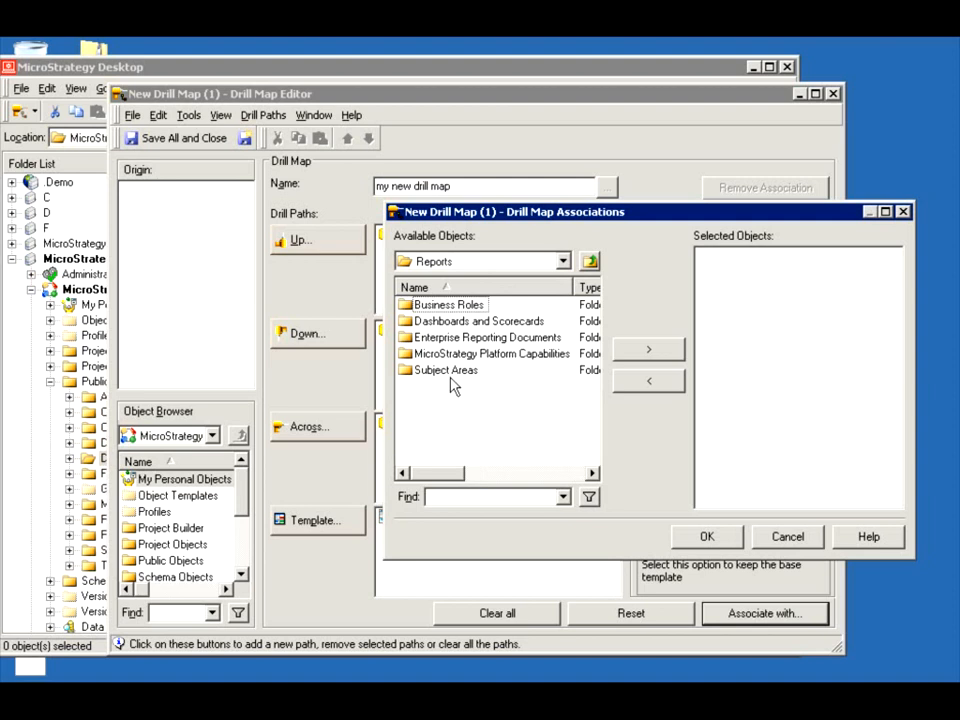
click(446, 374)
double_click(444, 372)
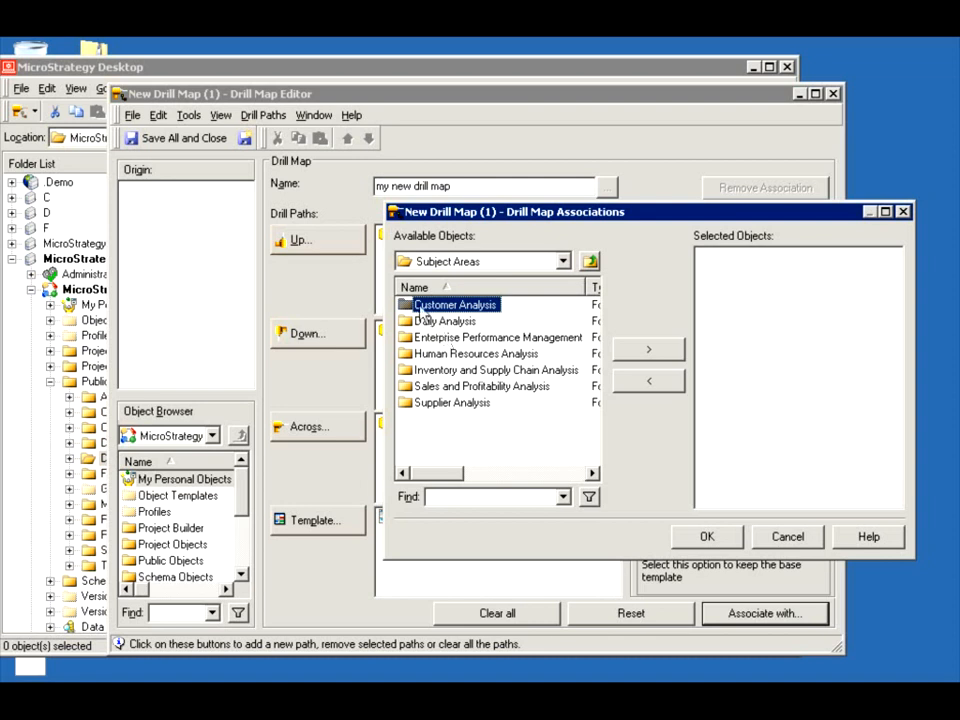
double_click(432, 386)
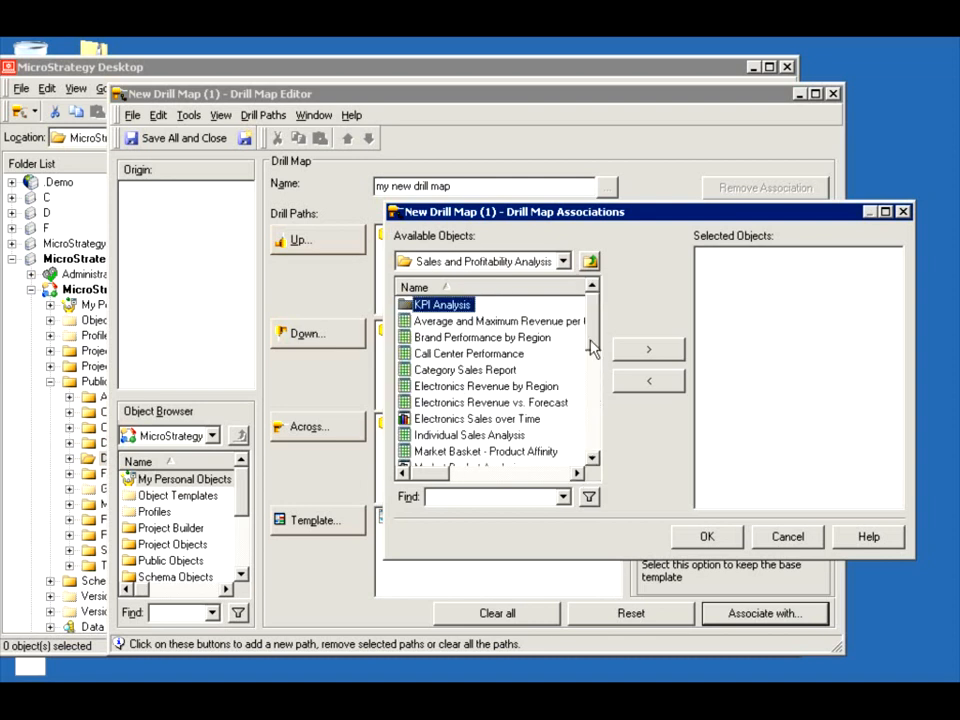
scroll(594, 352, down, 1)
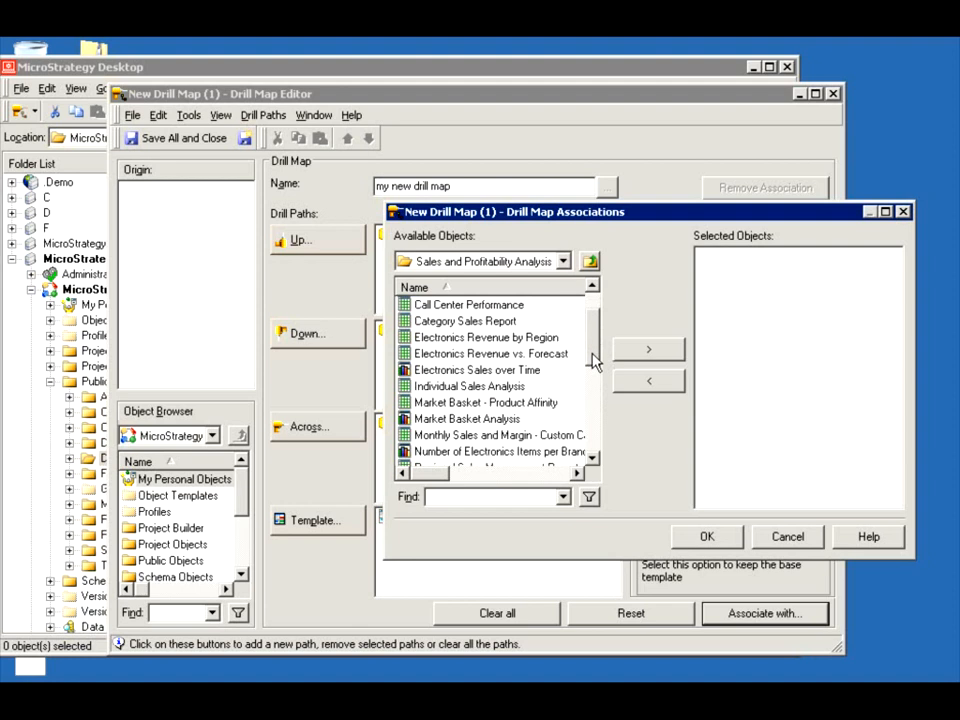
click(521, 341)
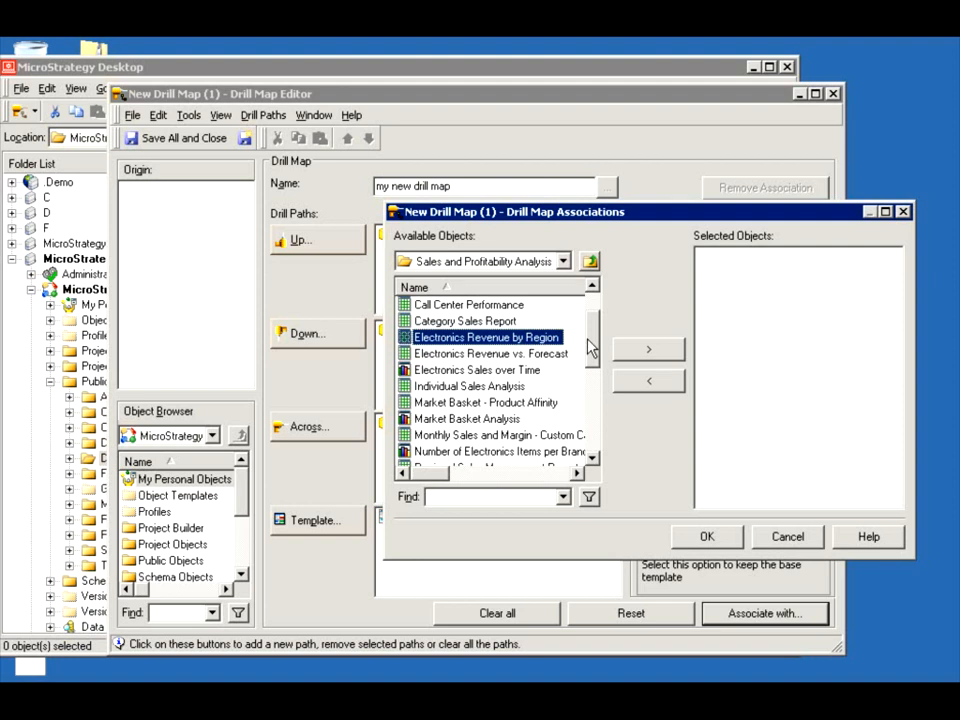
click(640, 352)
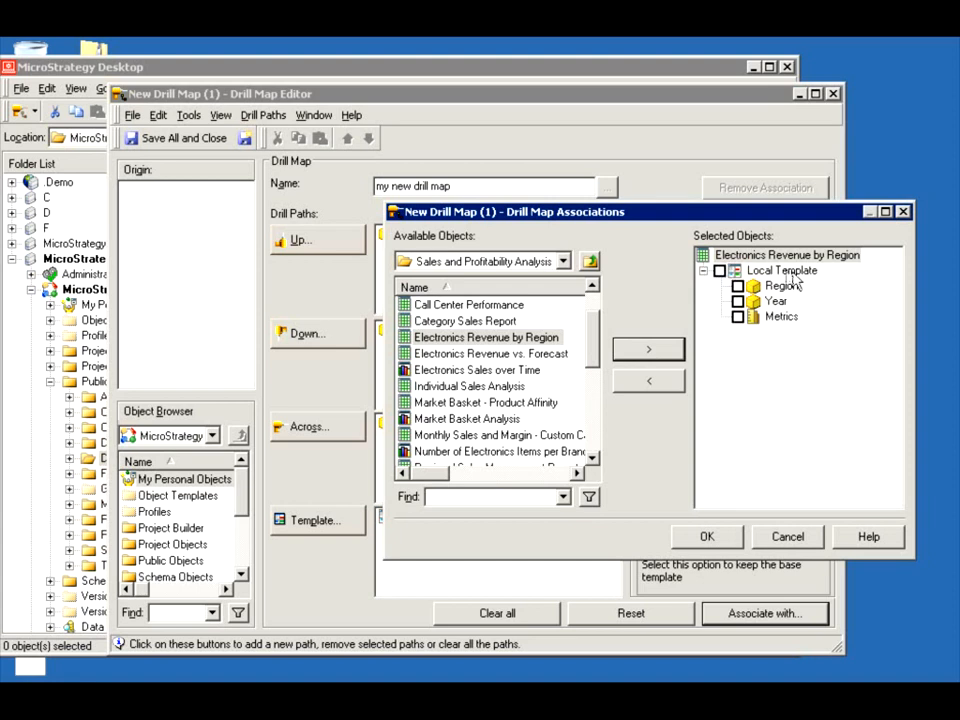
Try associating the drill map with the report's Local Template and clear that selection again
click(716, 296)
click(720, 272)
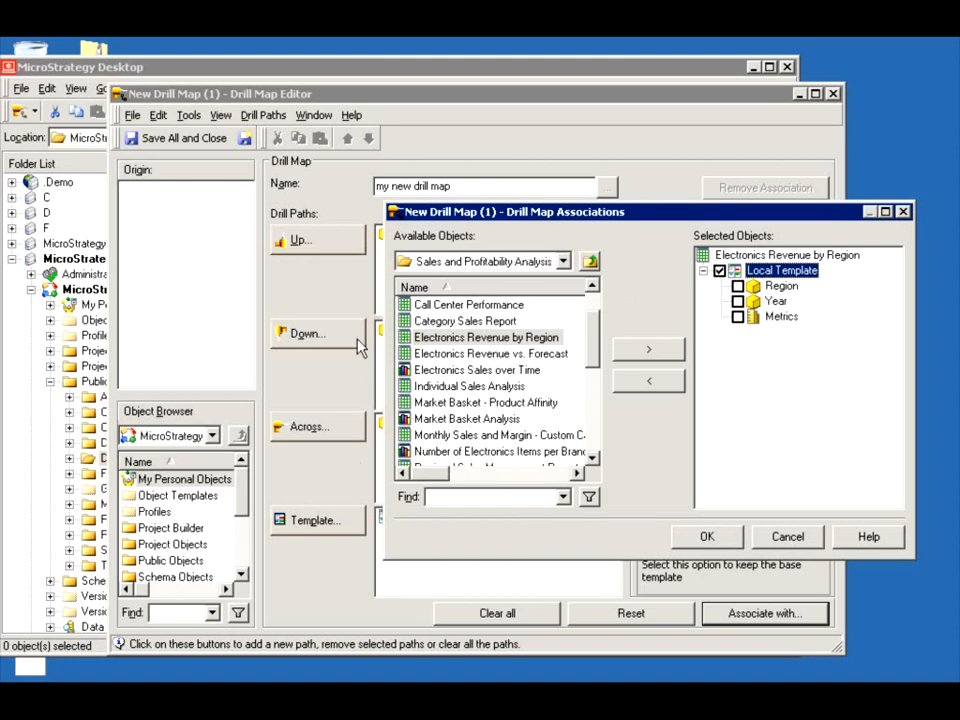
click(719, 272)
Associate the drill map with the report's Region attribute and accept the associations
click(737, 287)
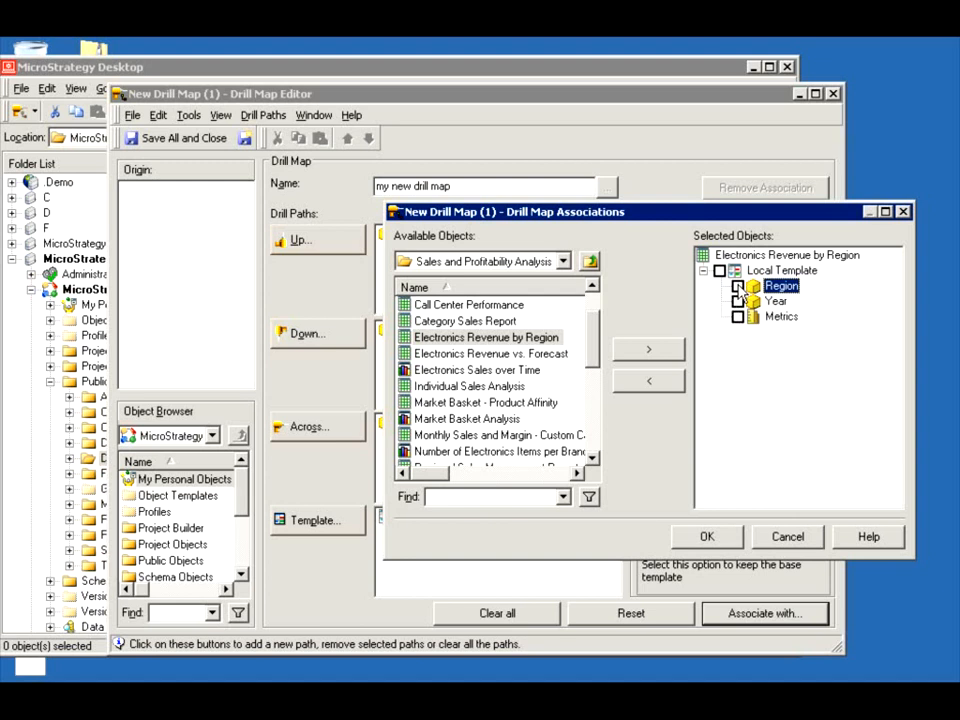
click(706, 538)
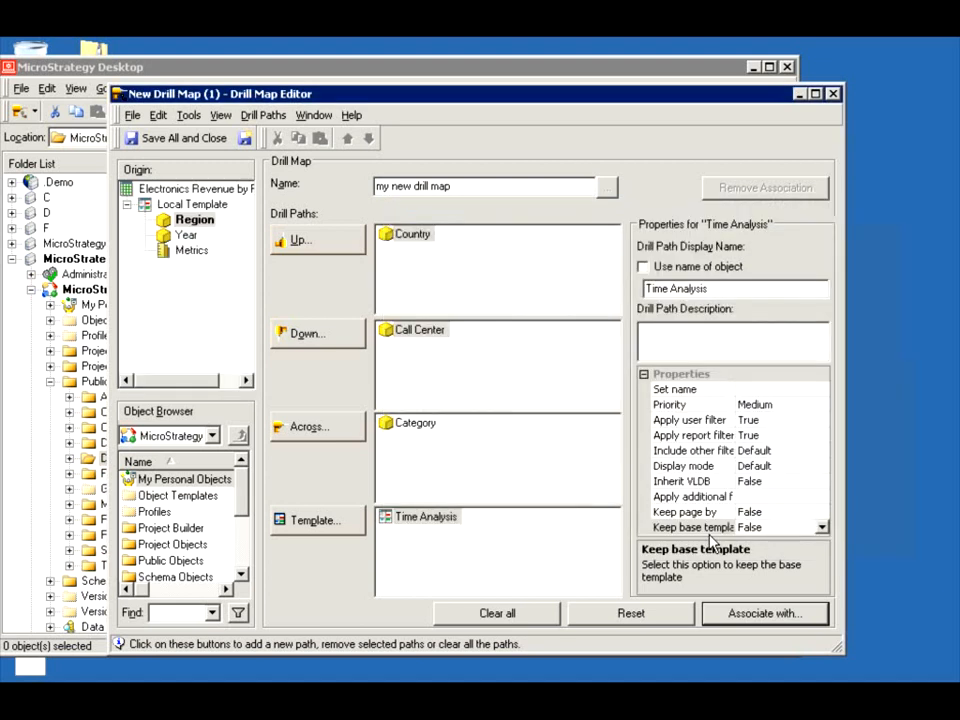
Compare the drill maps assigned to the report's Year, Metrics, Local Template and Region origins
click(187, 234)
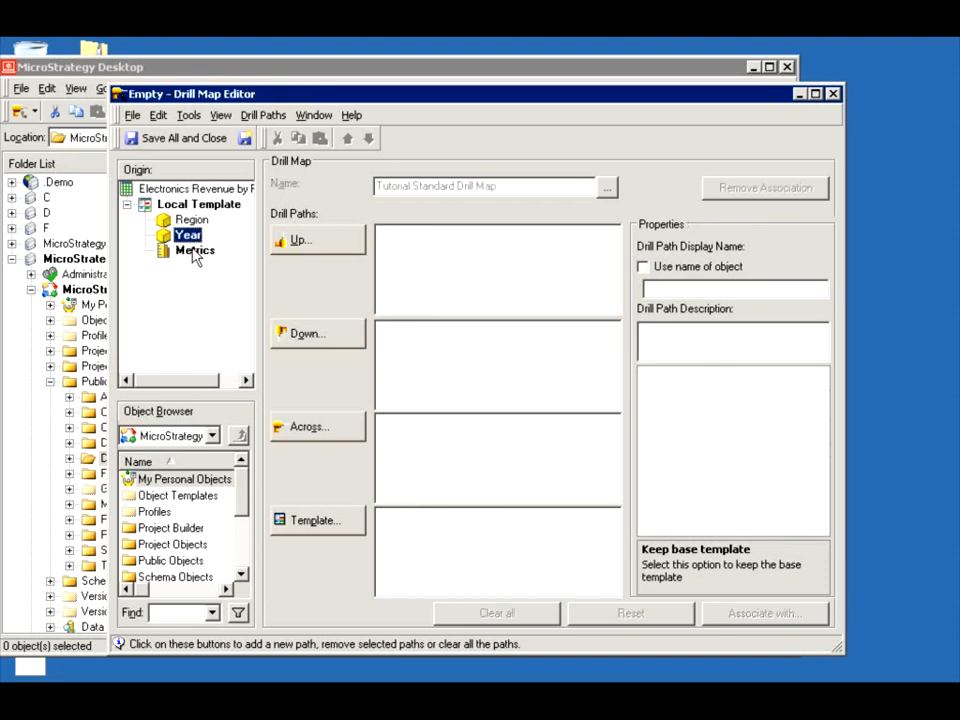
click(192, 250)
click(188, 234)
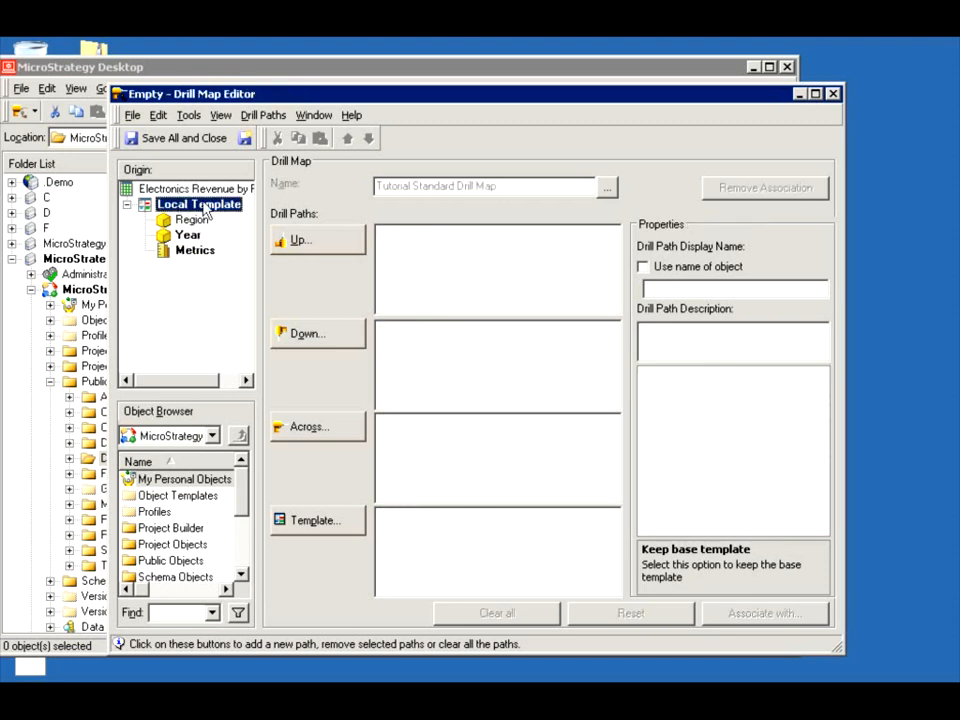
click(197, 252)
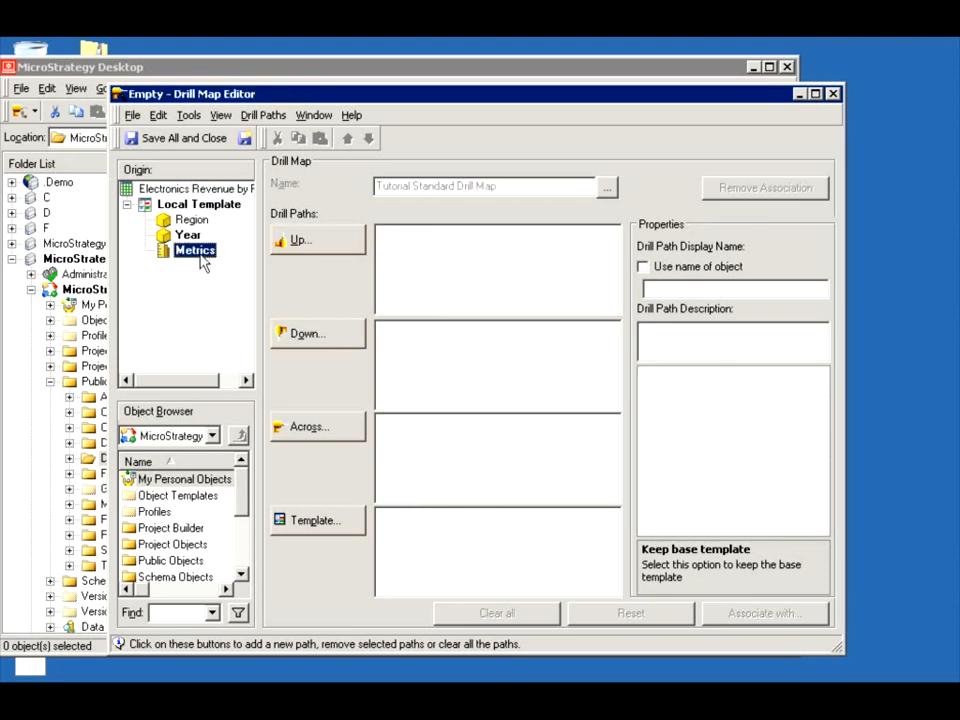
click(188, 220)
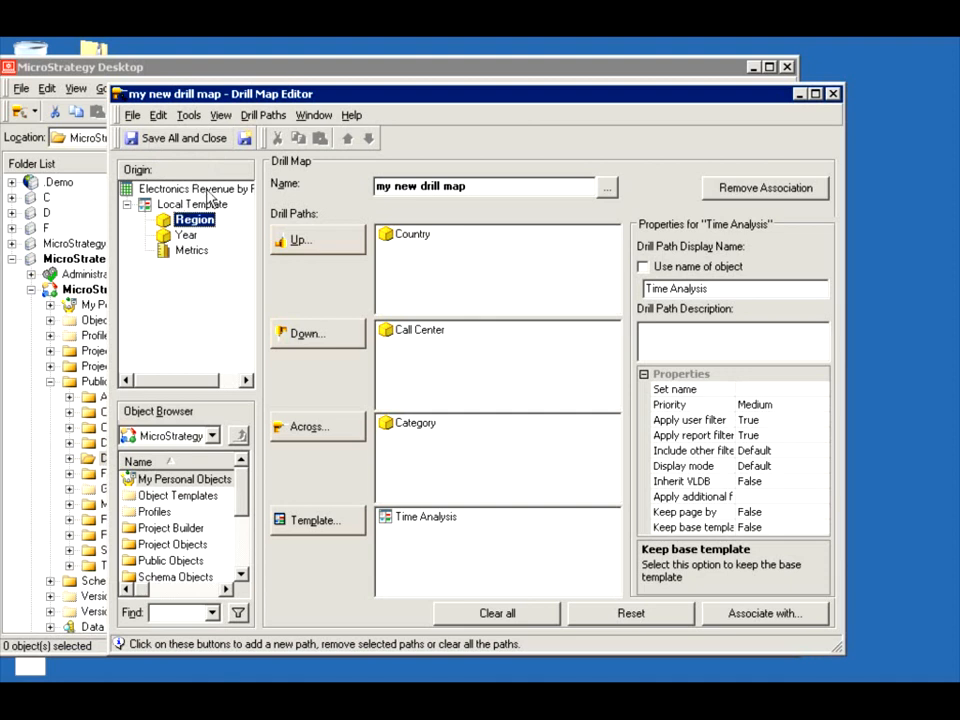
Save the drill map as my new drill map in the Drill Maps folder and close its editor
click(148, 140)
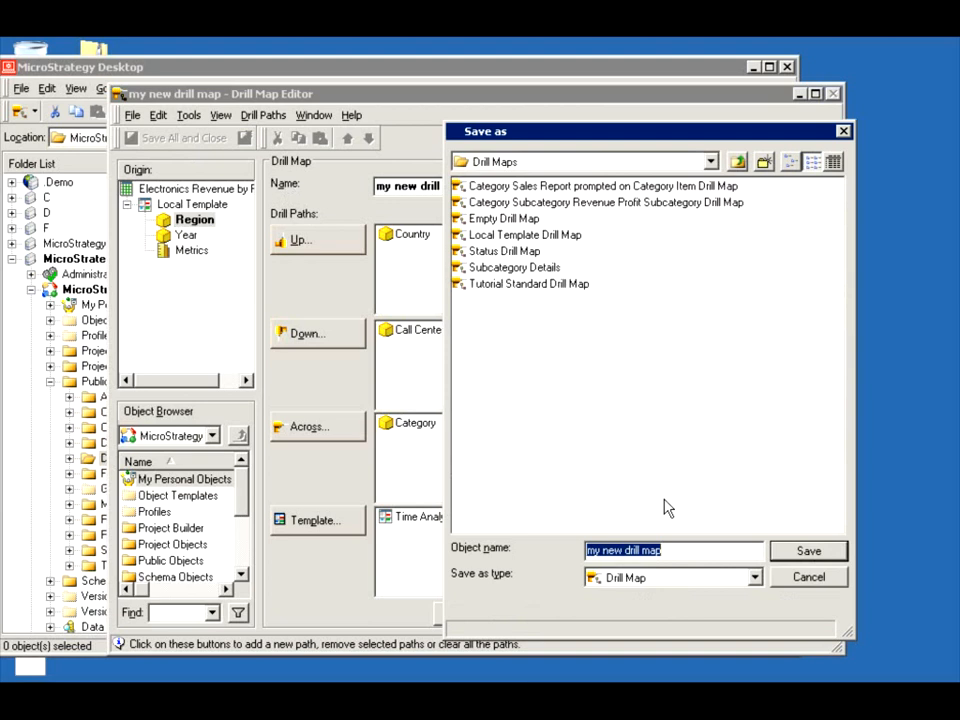
click(711, 162)
click(515, 257)
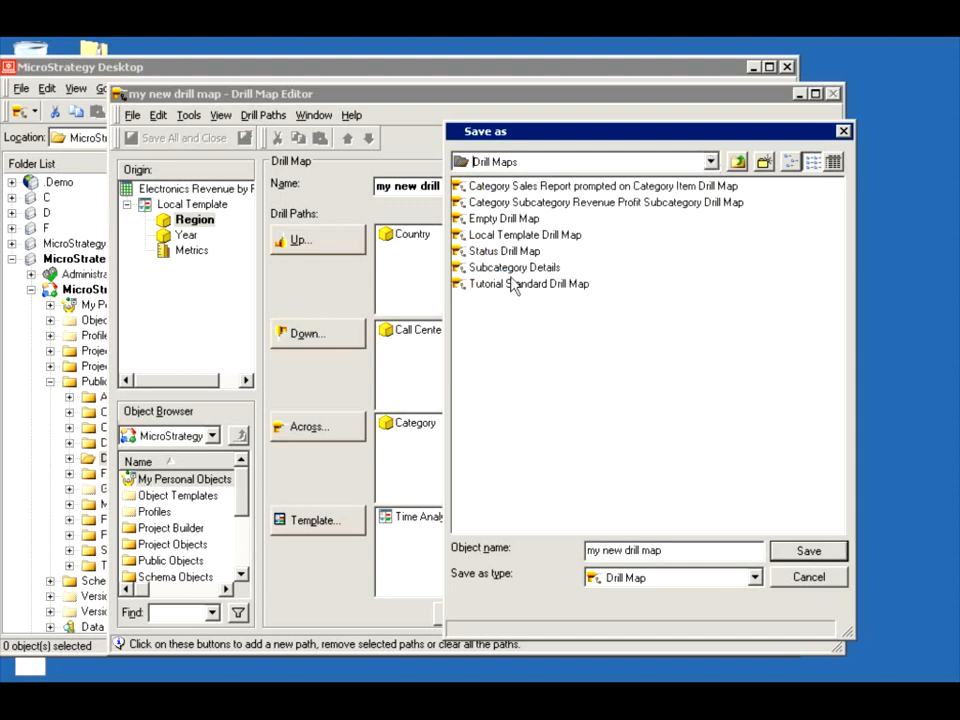
click(796, 553)
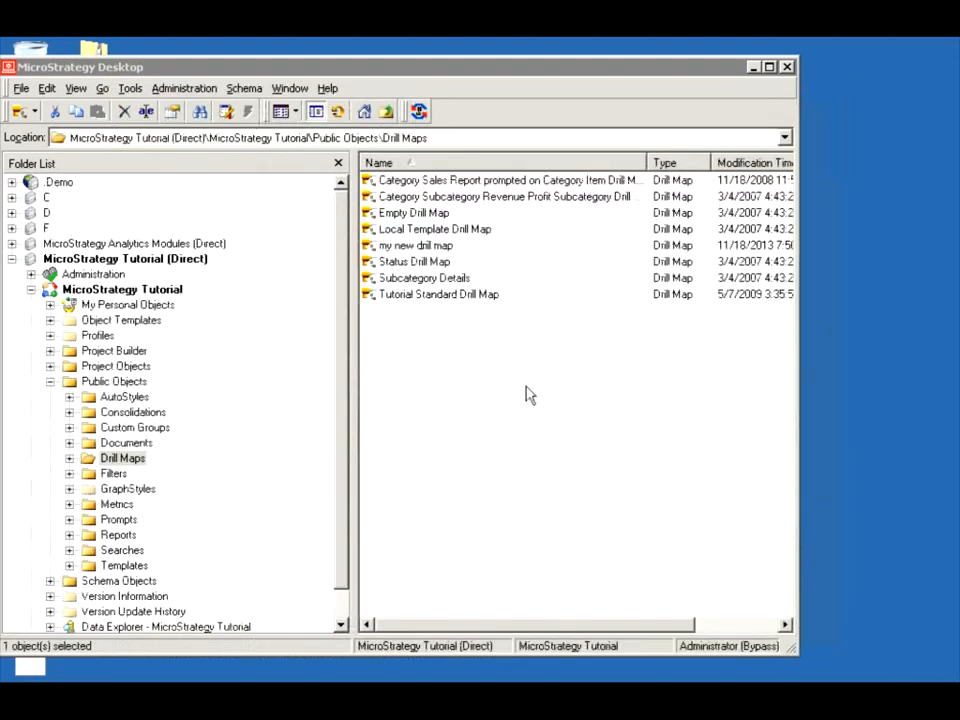
Search for the dependents of my new drill map and run the Electronics Revenue by Region report from the results
click(415, 246)
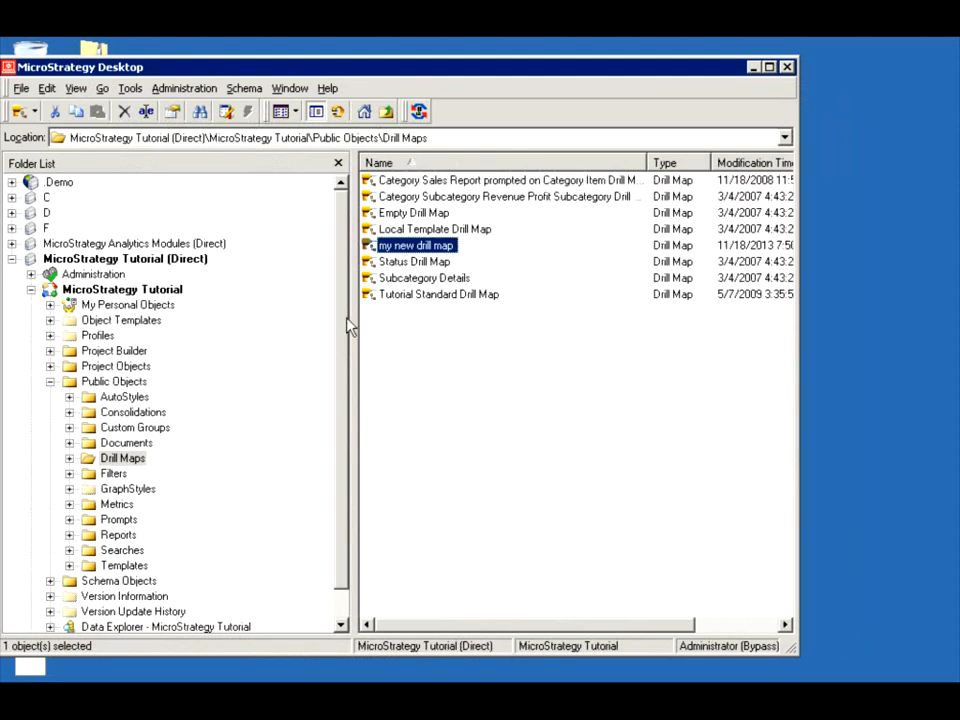
scroll(343, 326, down, 1)
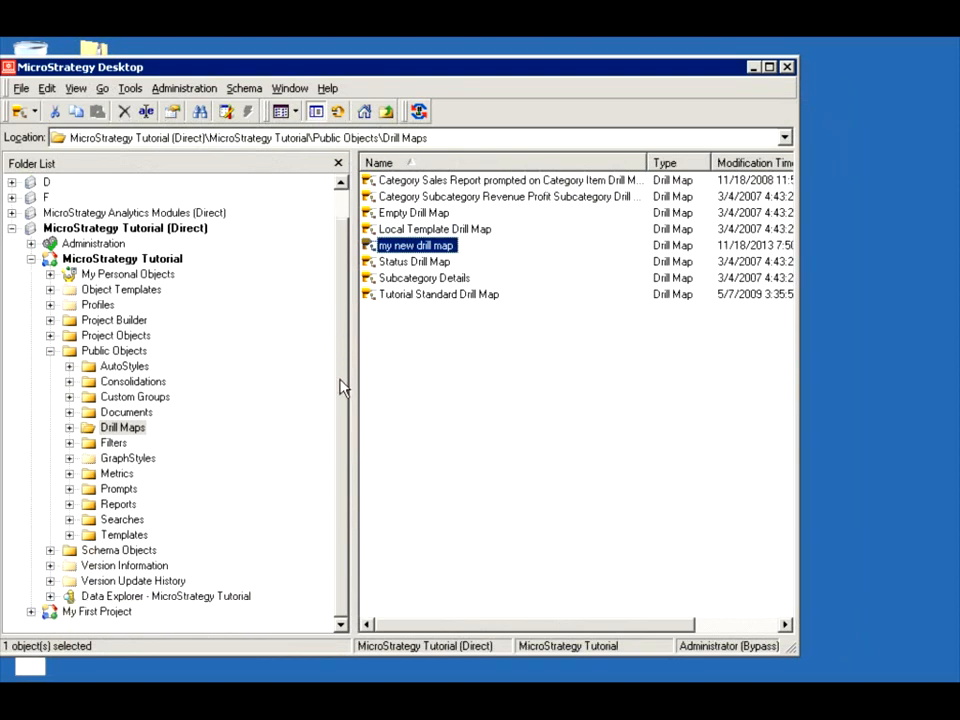
right_click(389, 253)
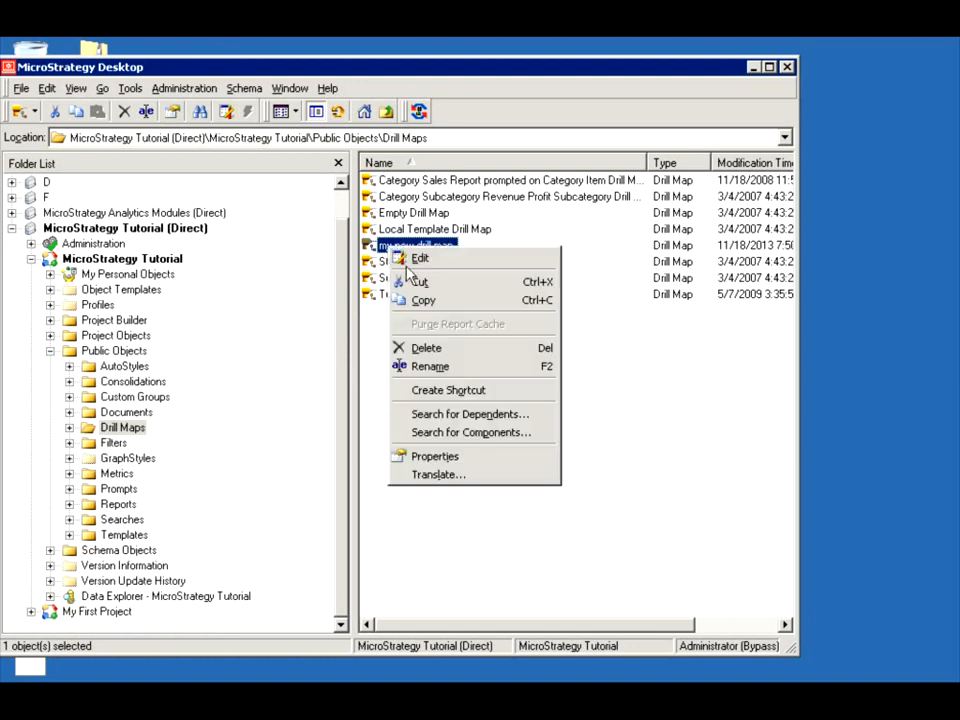
click(465, 418)
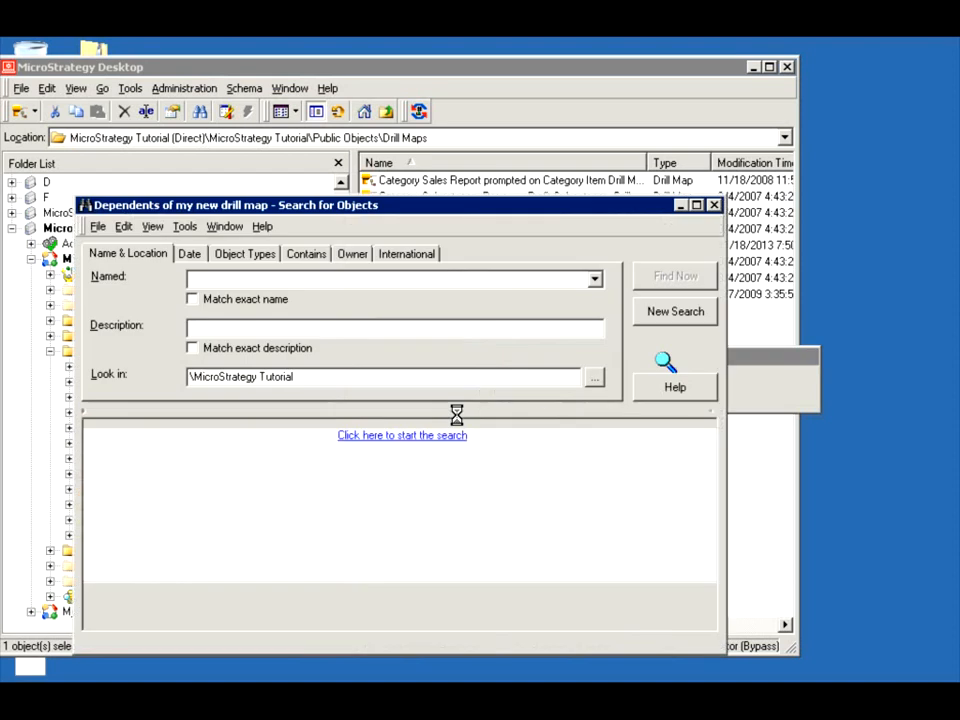
click(134, 452)
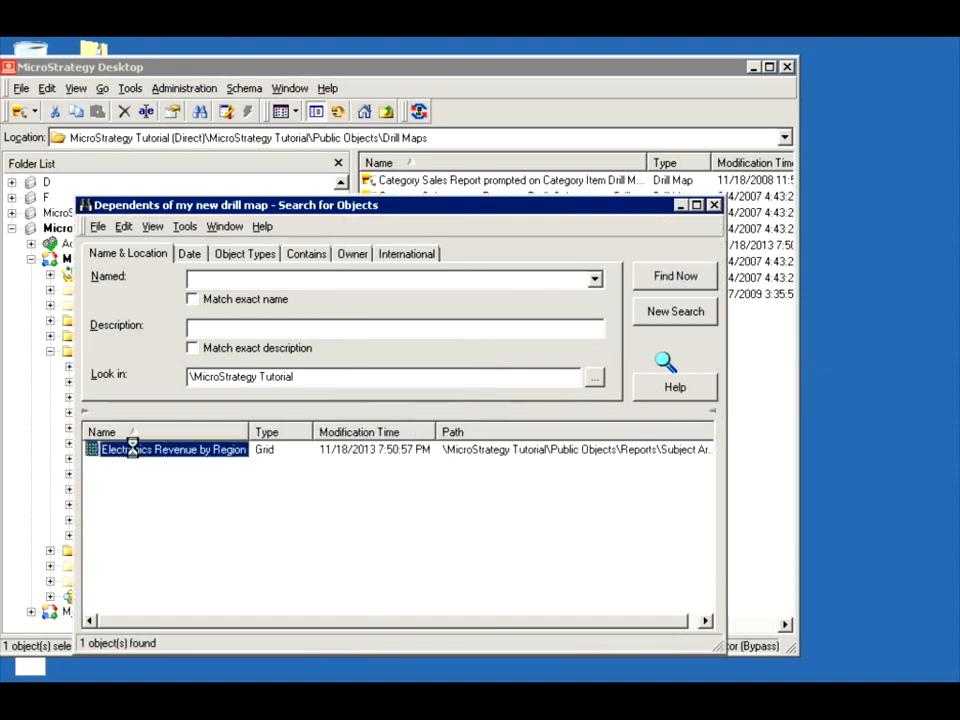
double_click(136, 452)
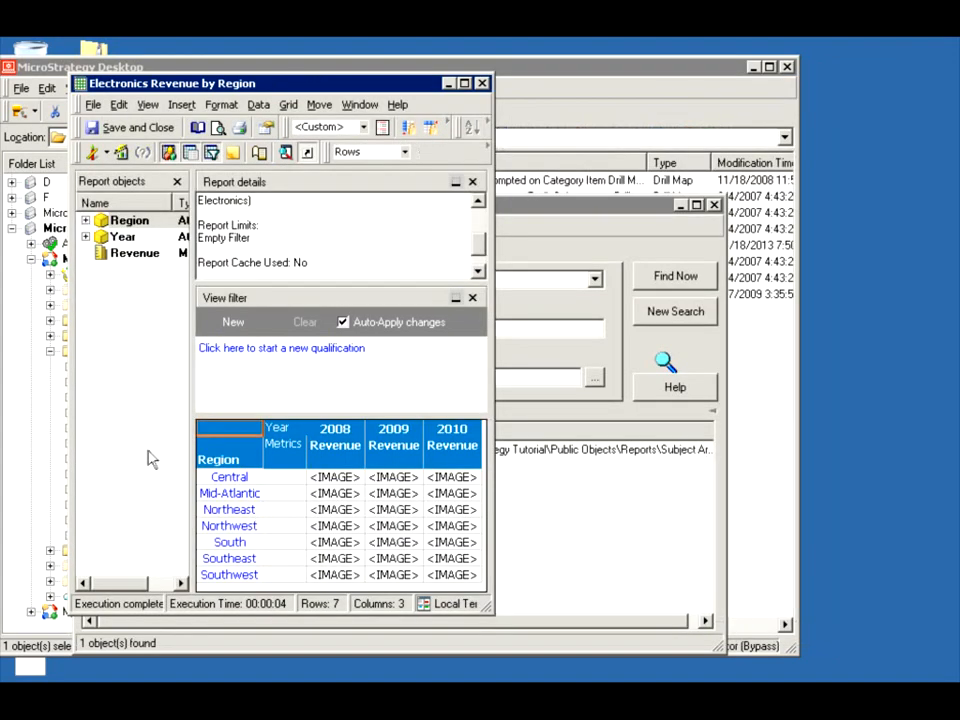
Enlarge the report window and its object list, and delete all thresholds from the Revenue metric
drag(488, 605, 673, 660)
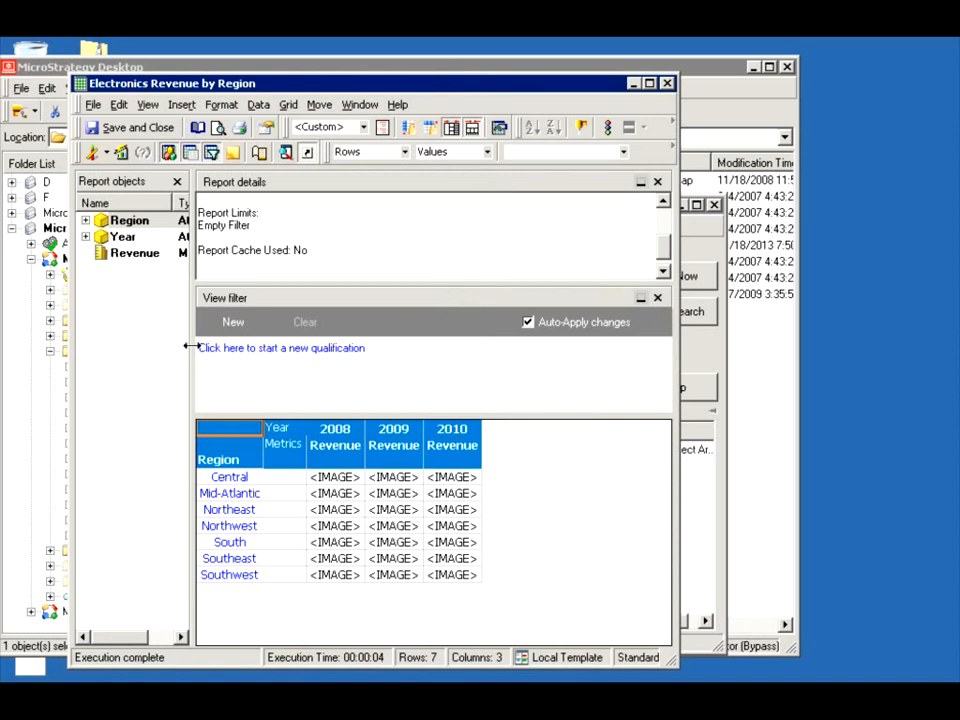
drag(190, 345, 220, 347)
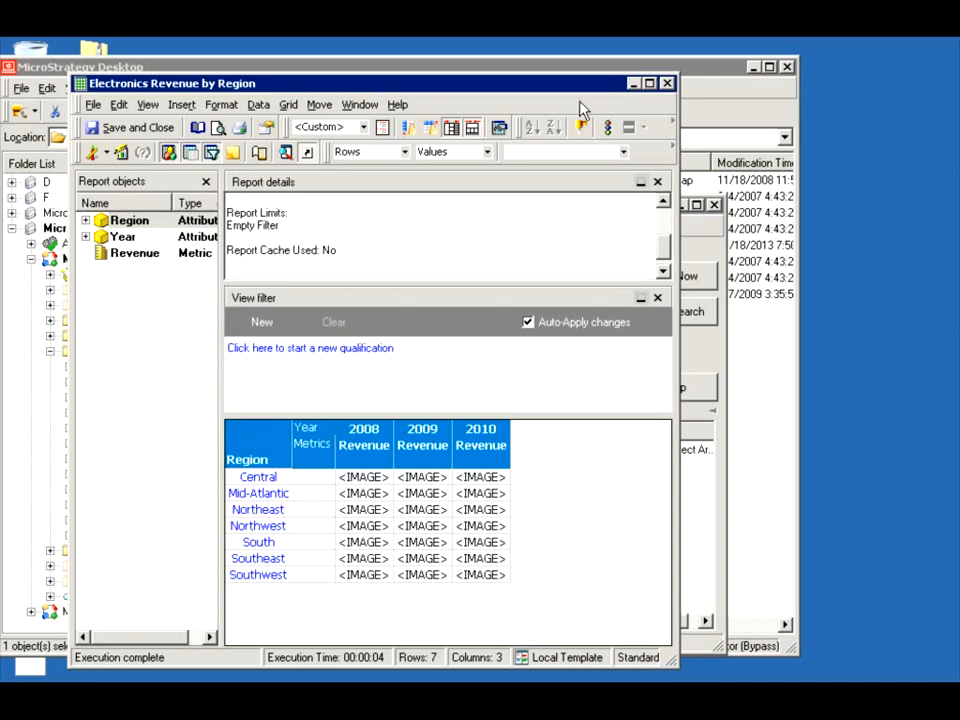
click(608, 127)
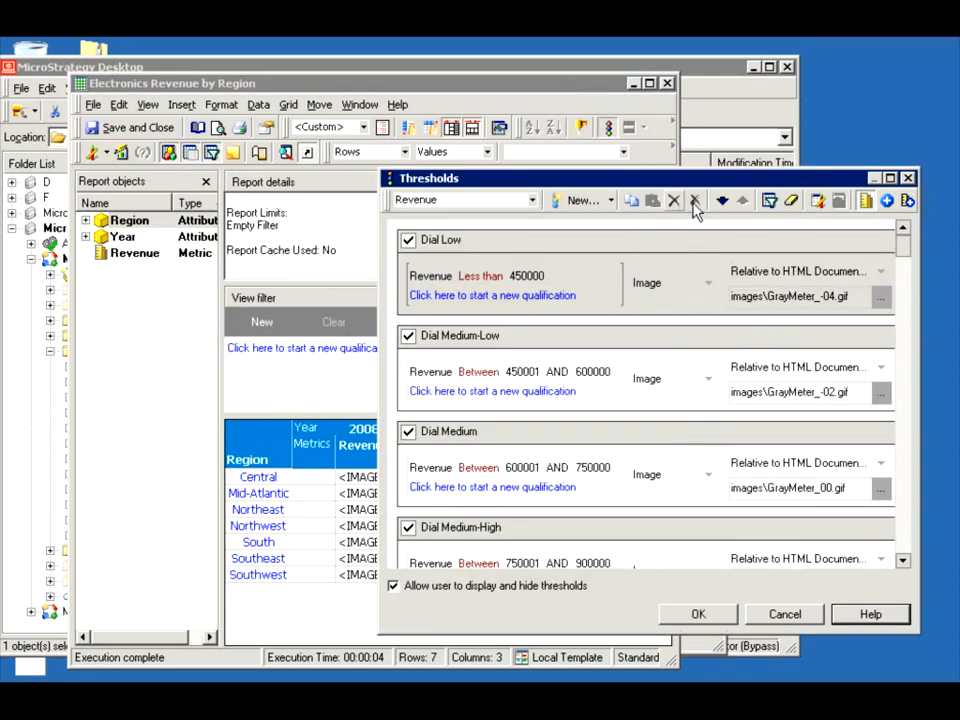
click(694, 201)
click(698, 614)
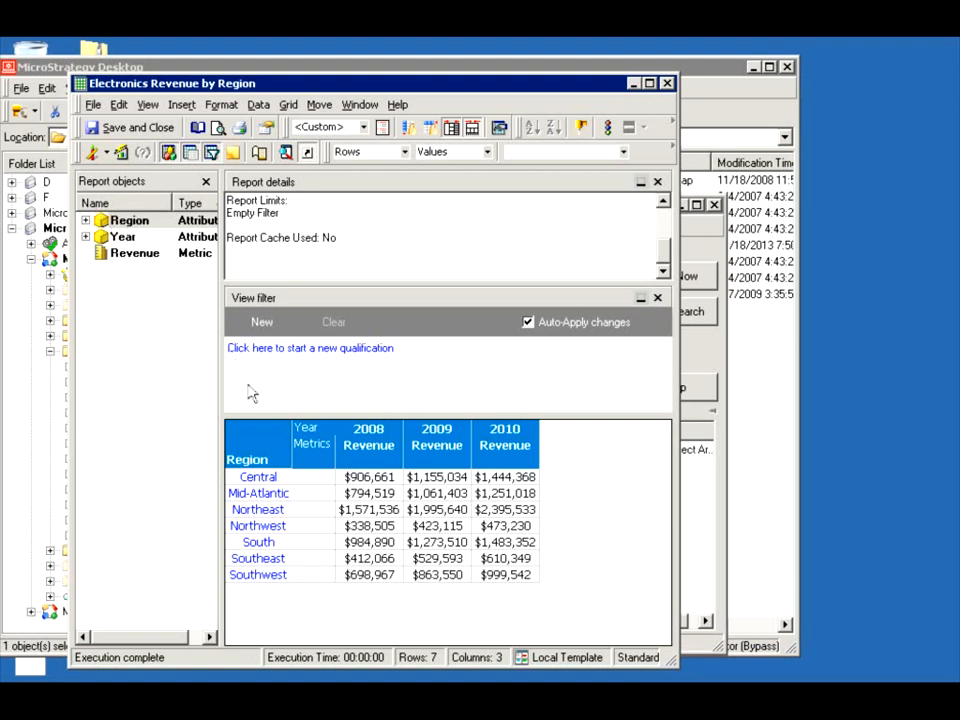
Check the drill paths offered for the Region attribute in the report grid
right_click(252, 458)
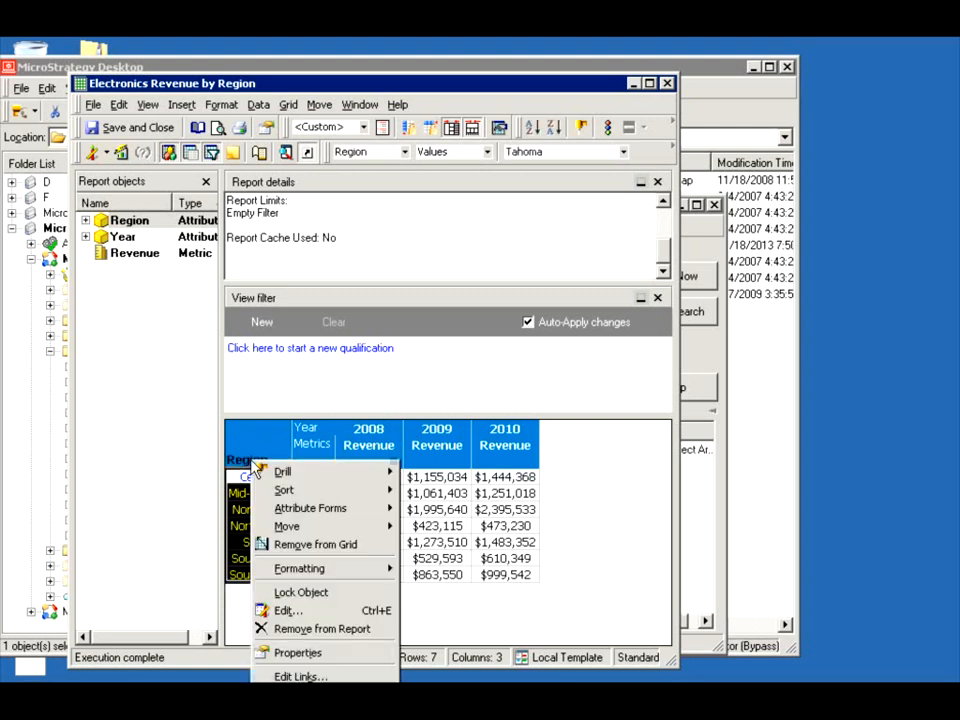
mouse_move(385, 474)
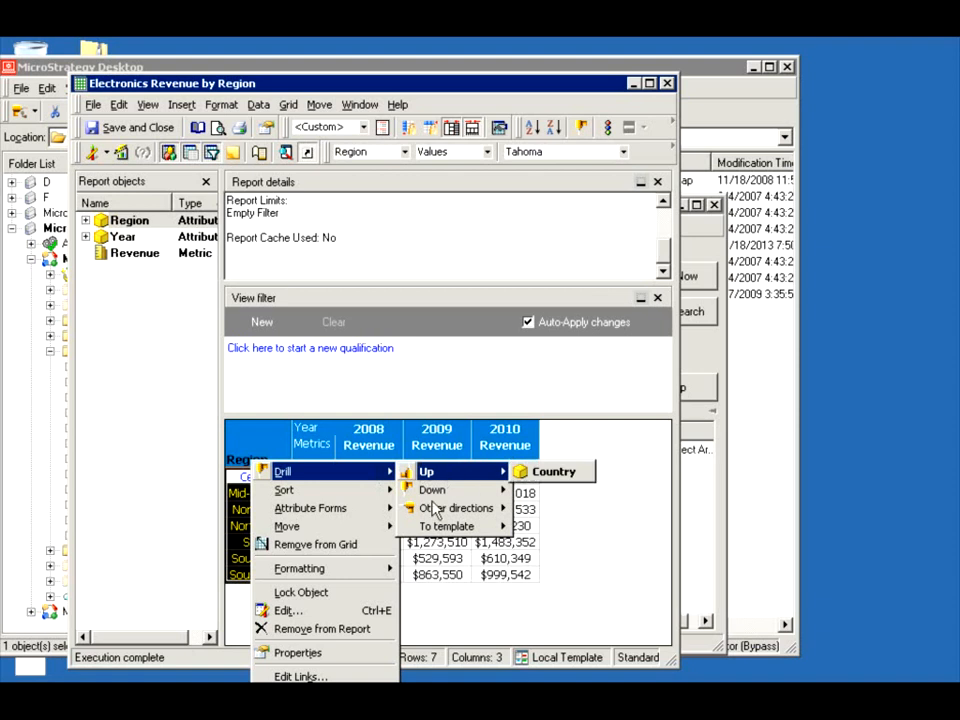
mouse_move(434, 478)
click(253, 452)
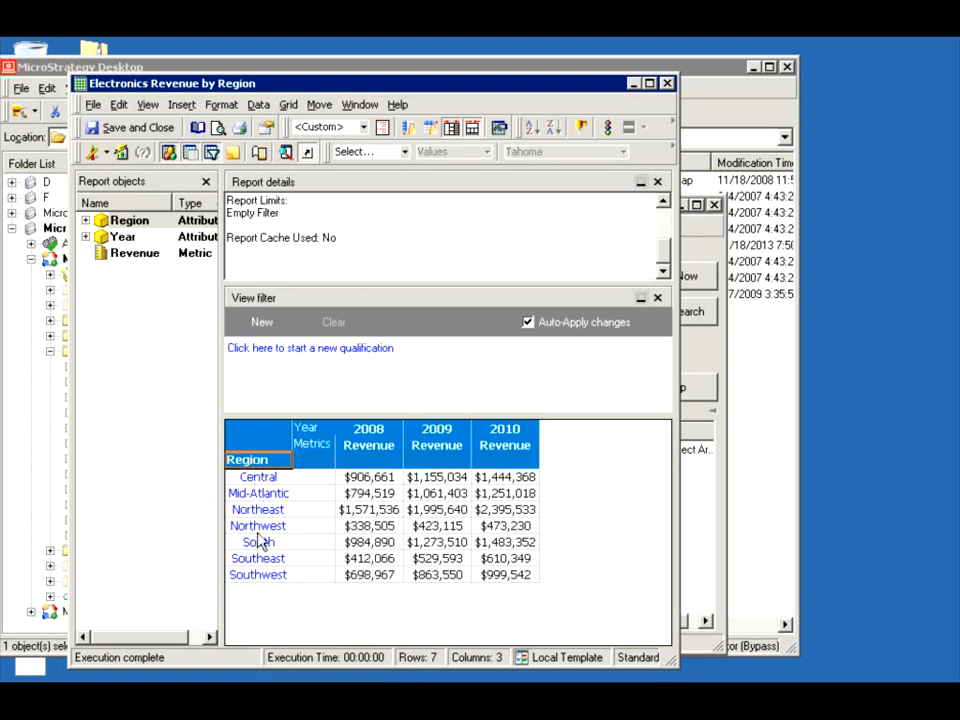
Run the default drill on the Central region to Country, then close the drilled report
click(253, 479)
double_click(253, 479)
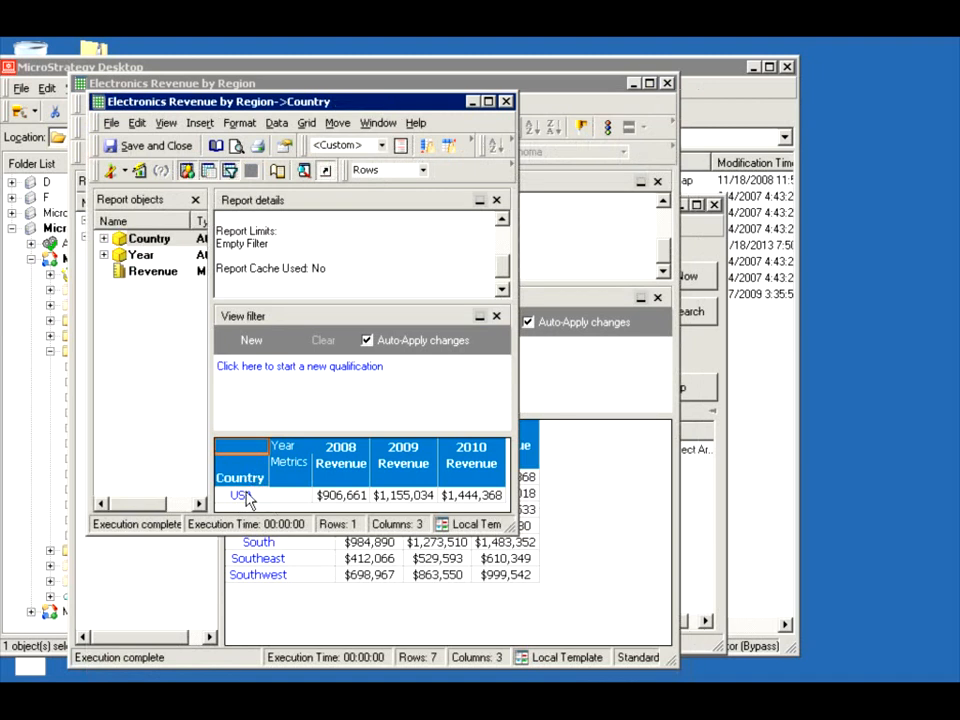
click(506, 101)
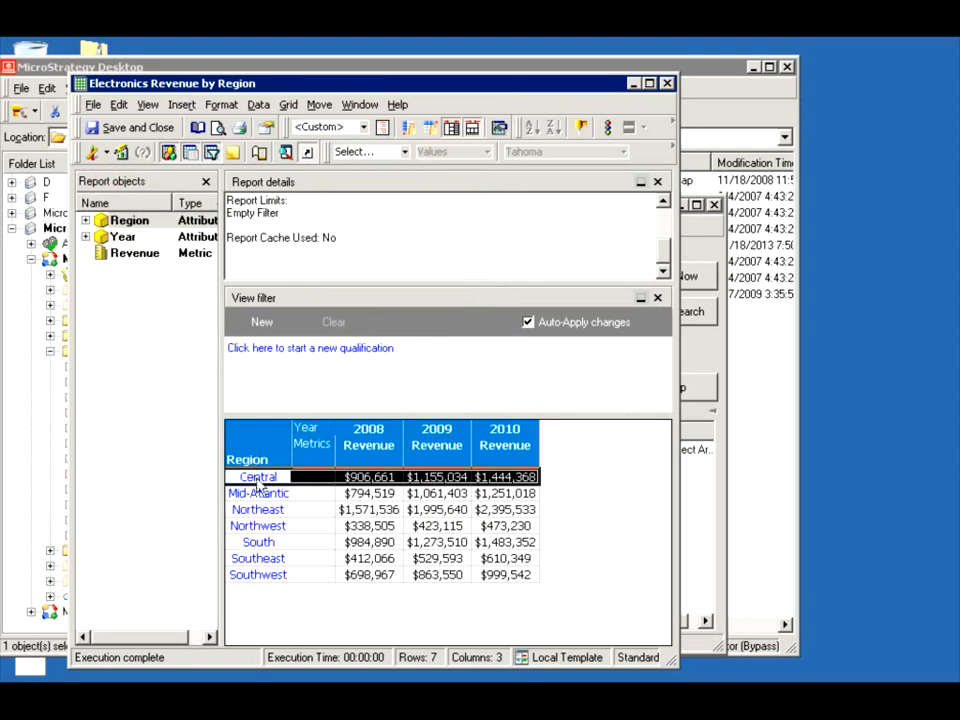
Drill down from the Central region to Call Center, view the enlarged result and close it
right_click(257, 481)
mouse_move(306, 492)
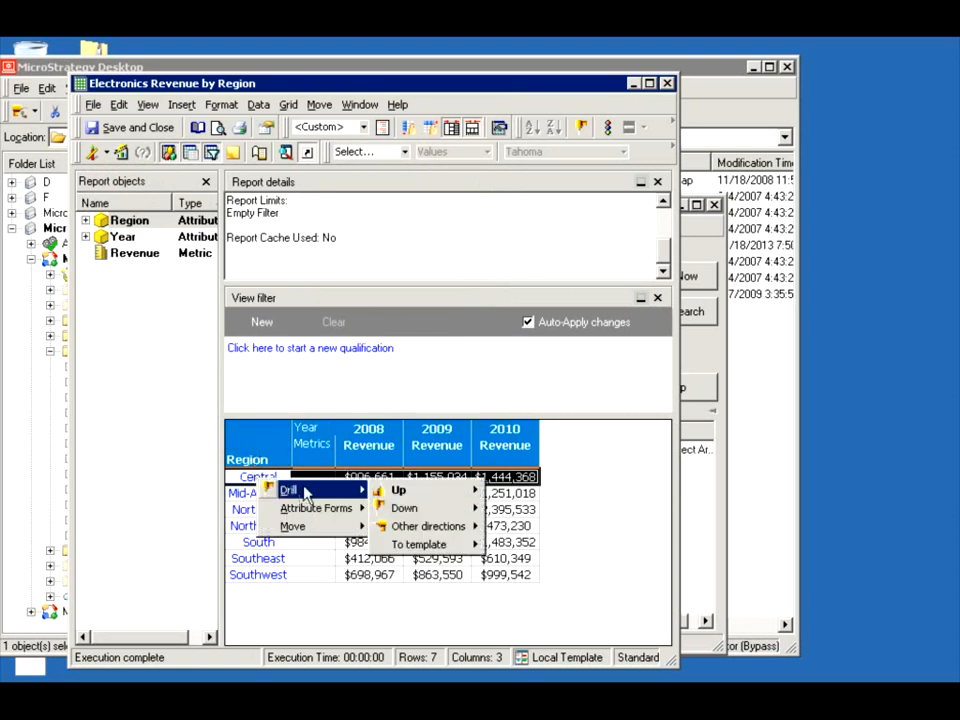
mouse_move(418, 508)
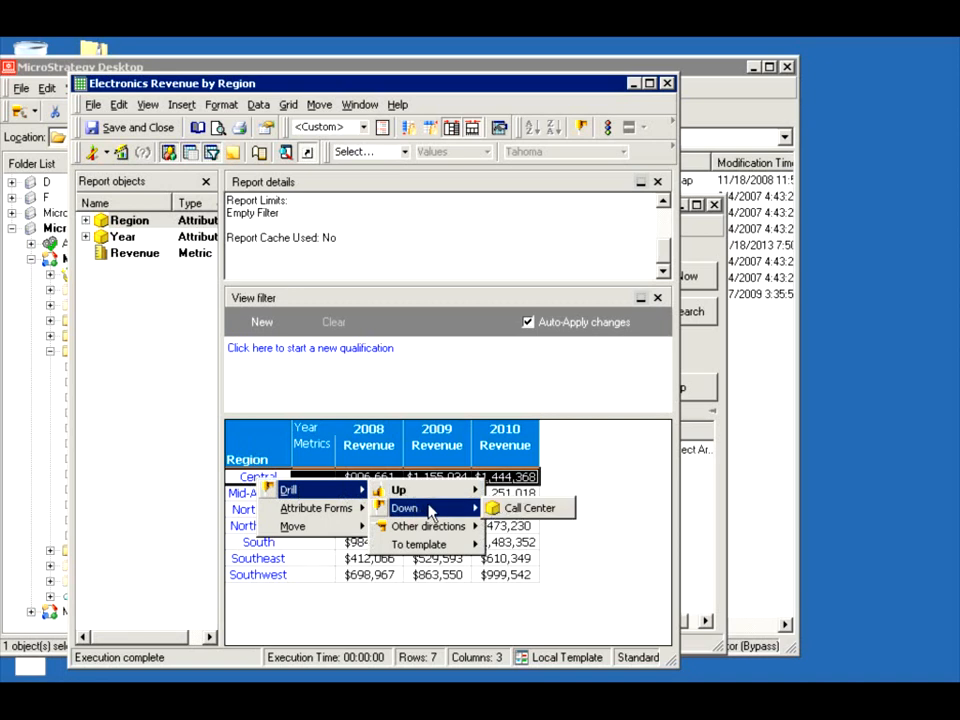
click(520, 509)
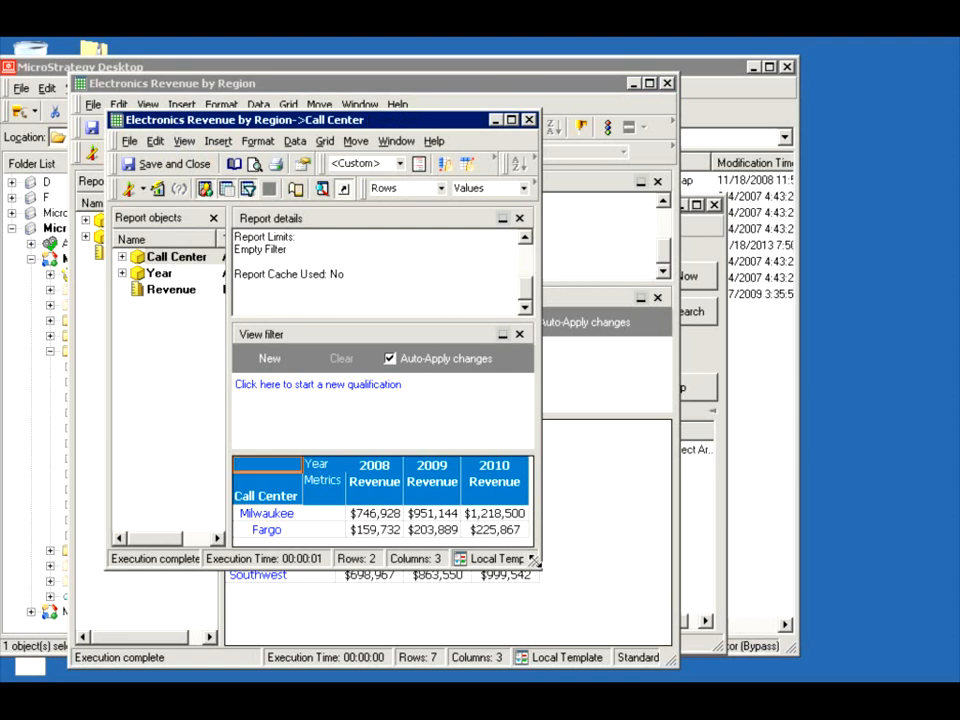
drag(534, 561, 561, 590)
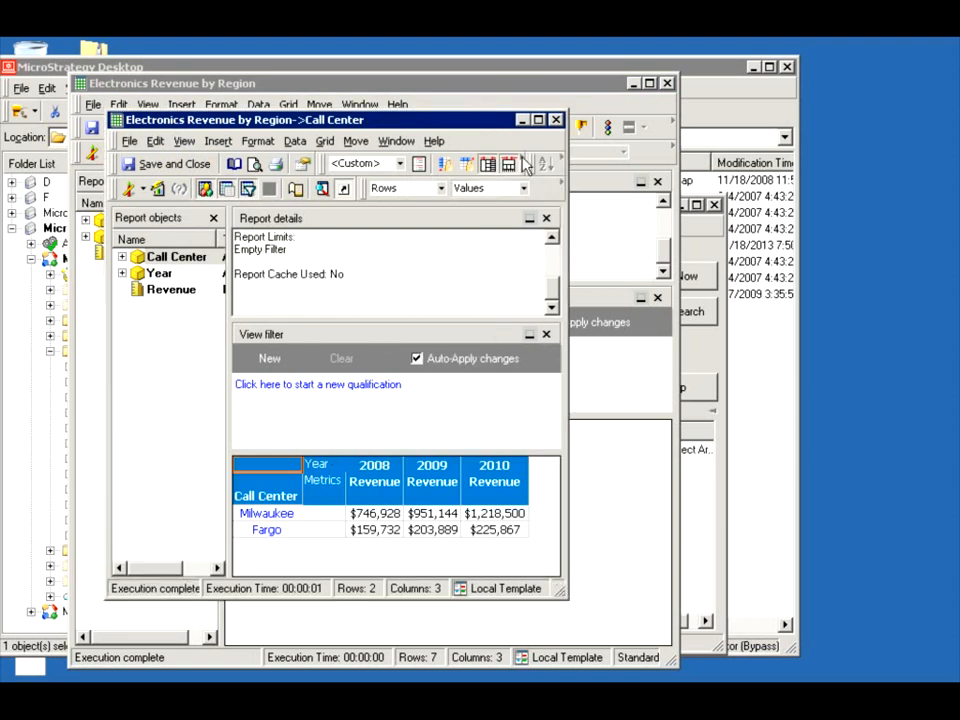
click(556, 119)
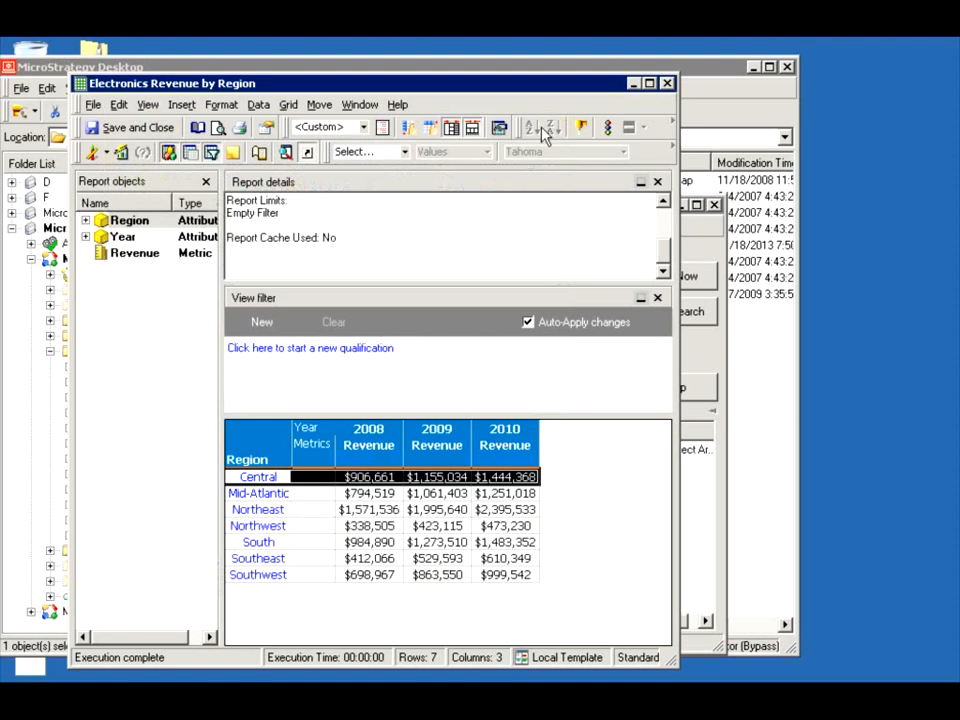
Drill from the Central region in other directions to Category and close the drilled report
right_click(255, 479)
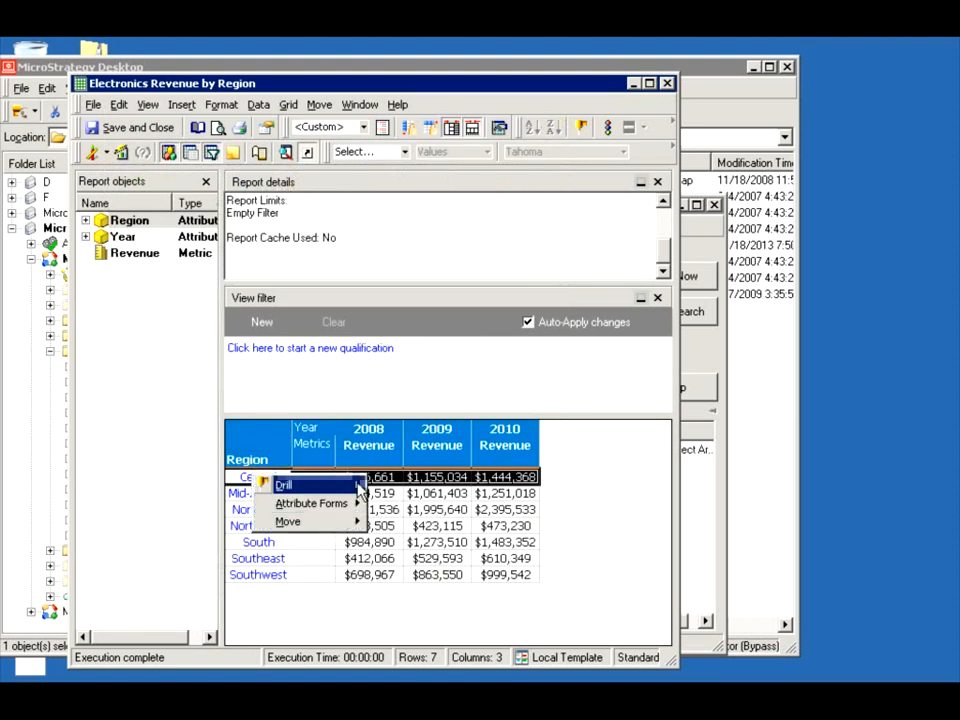
mouse_move(275, 485)
mouse_move(447, 526)
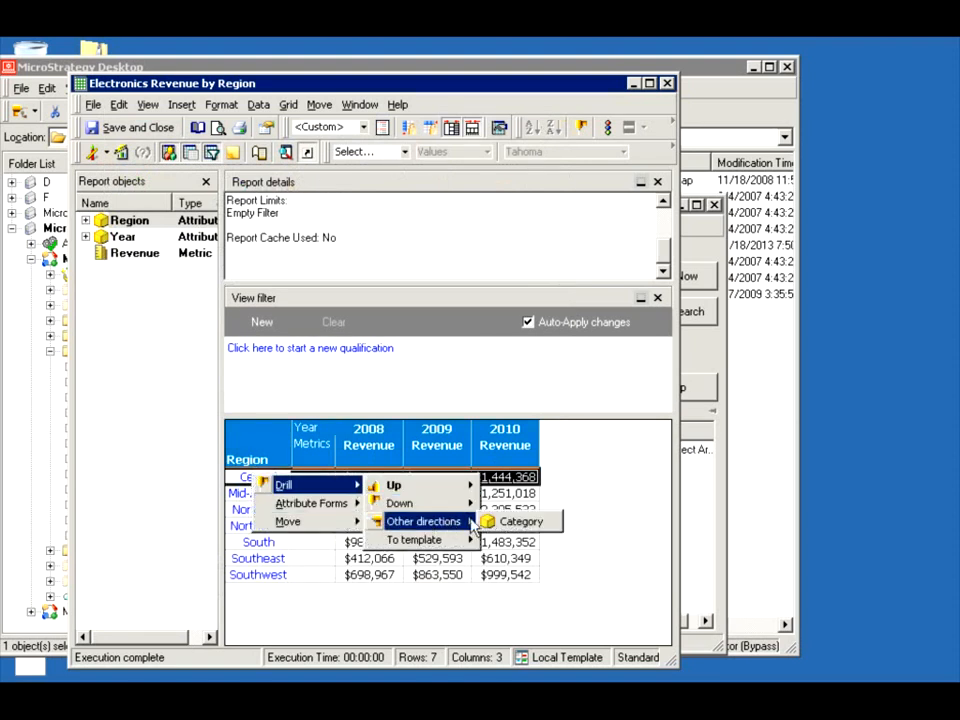
click(515, 521)
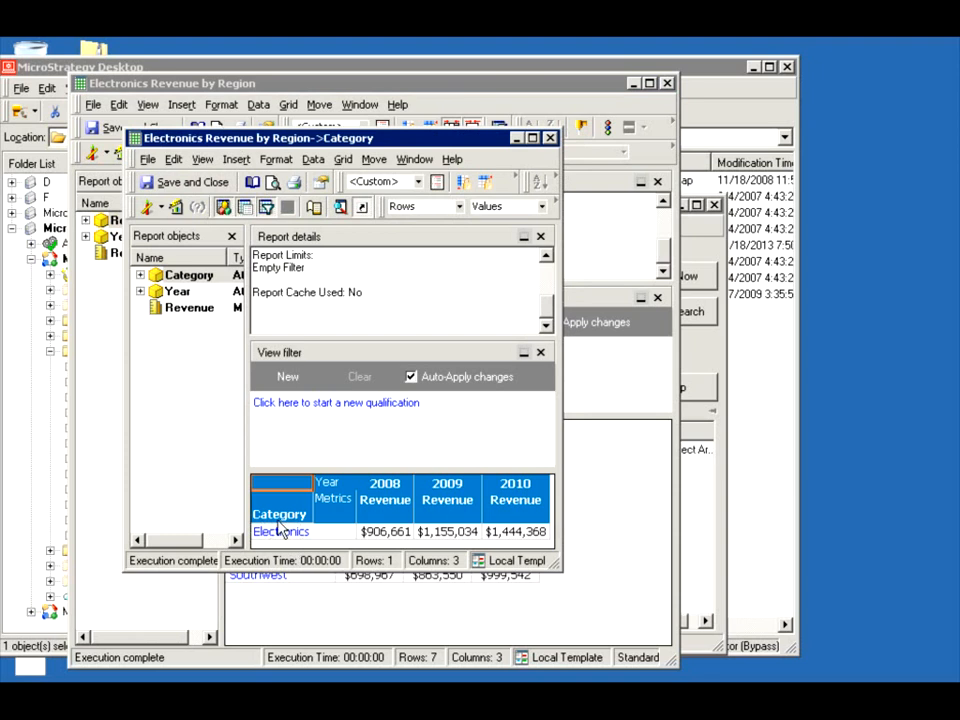
click(549, 138)
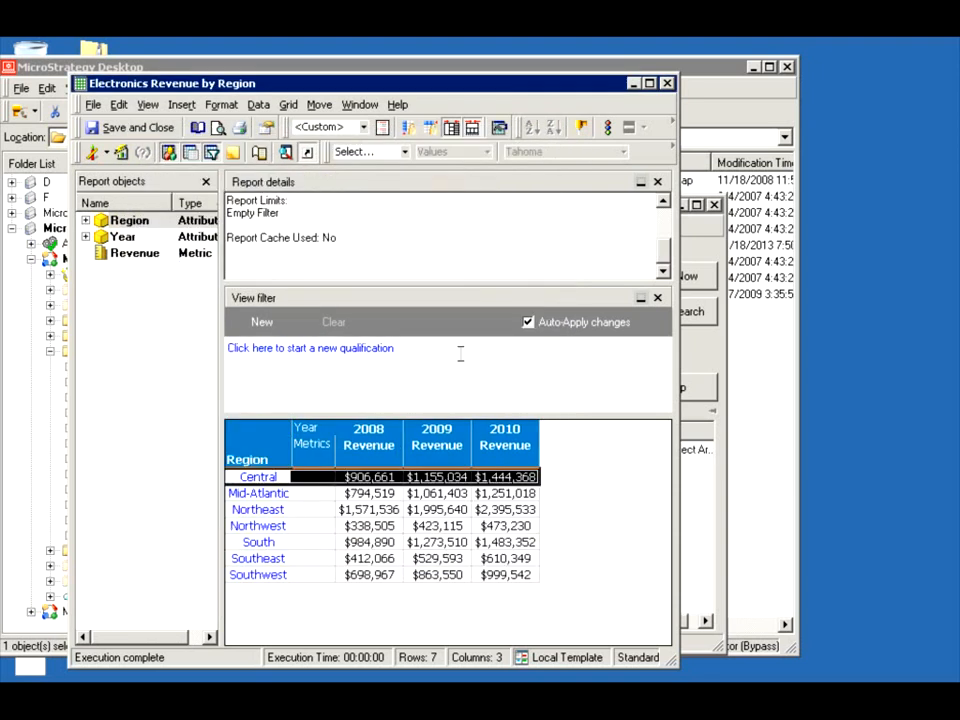
Drill from the Central region to the Time Analysis template and close the drilled report
right_click(246, 458)
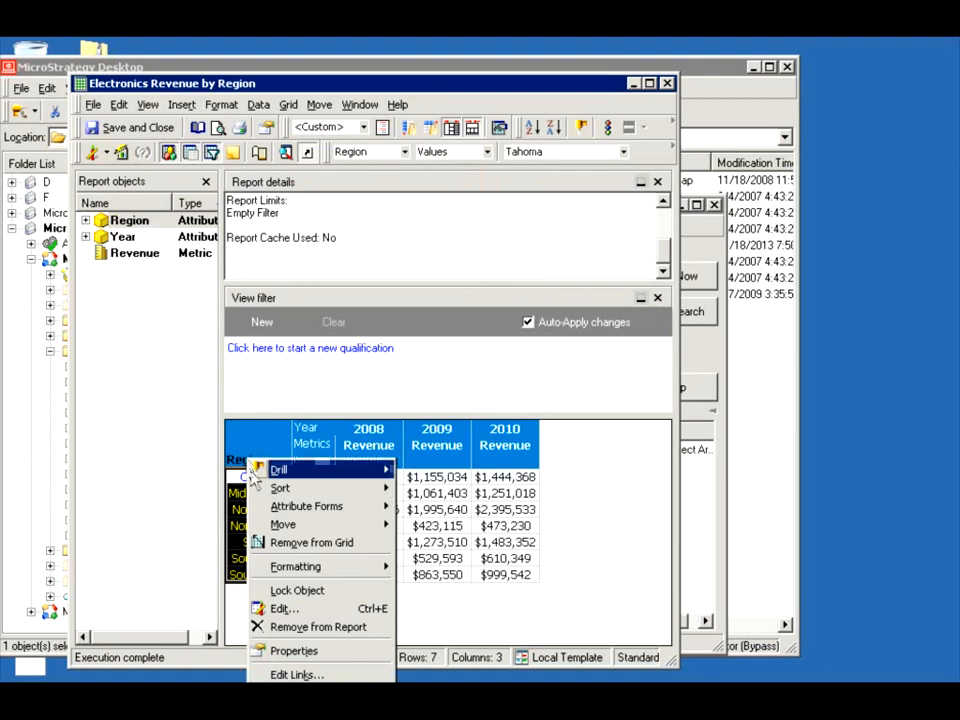
mouse_move(334, 474)
click(221, 501)
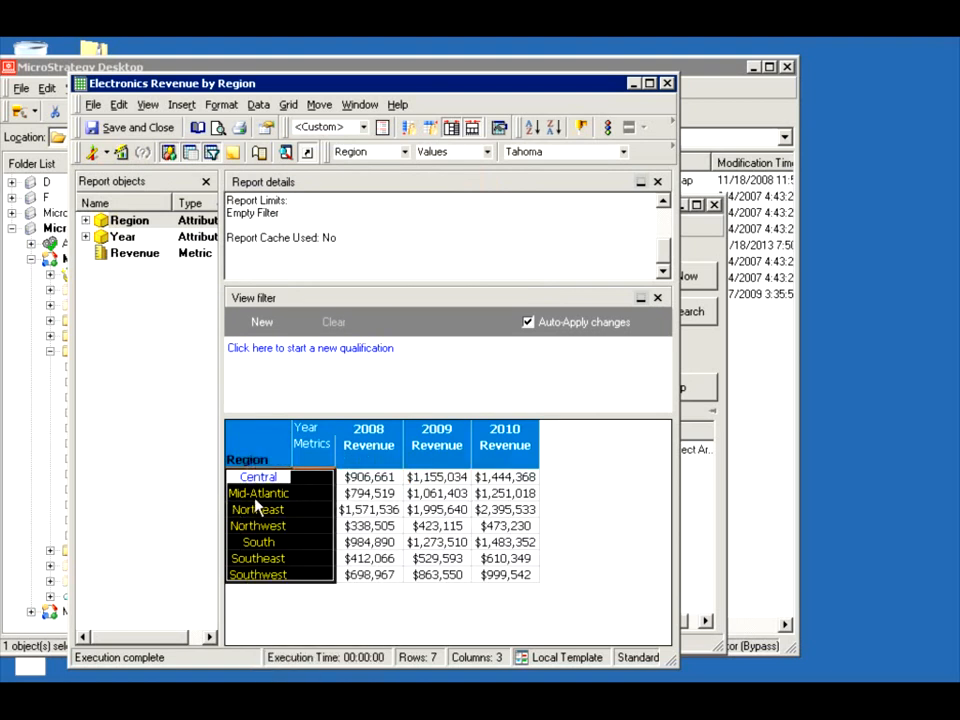
click(254, 497)
right_click(258, 484)
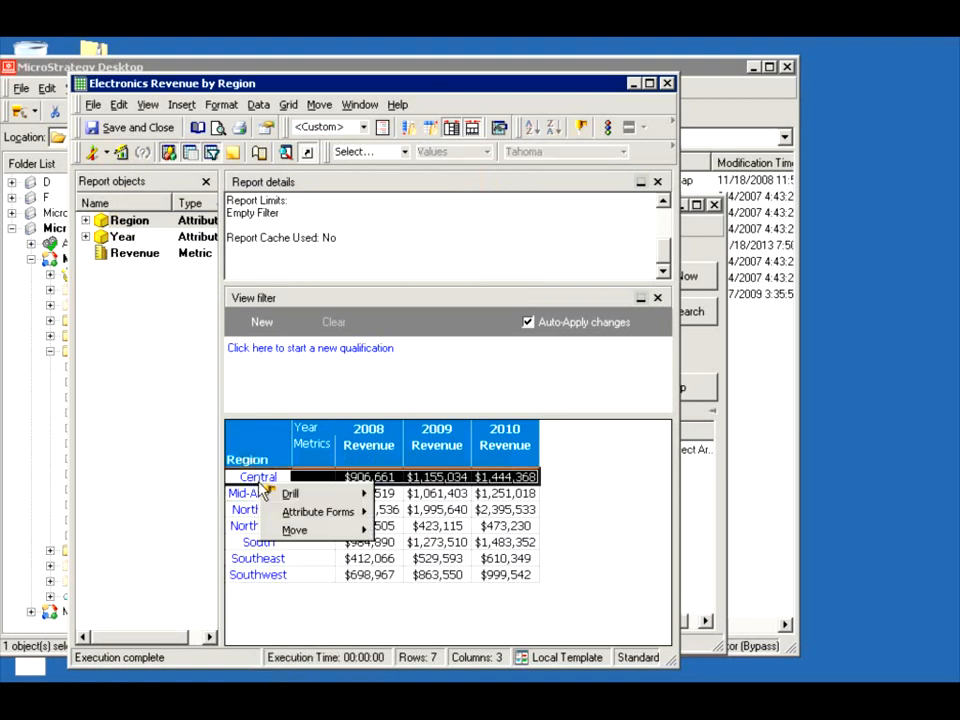
mouse_move(289, 493)
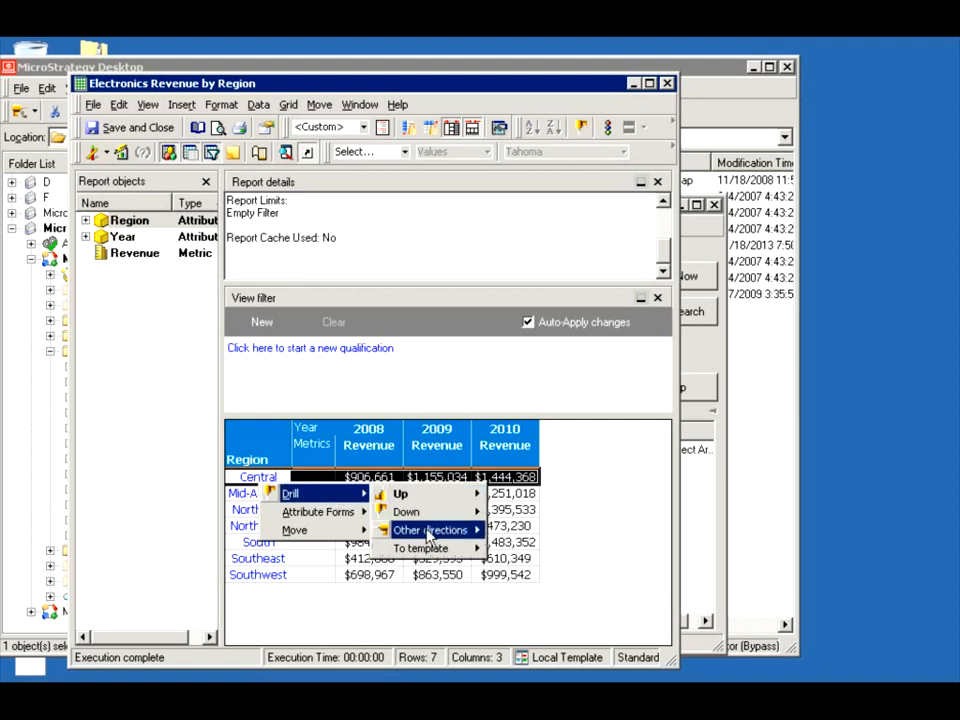
mouse_move(449, 556)
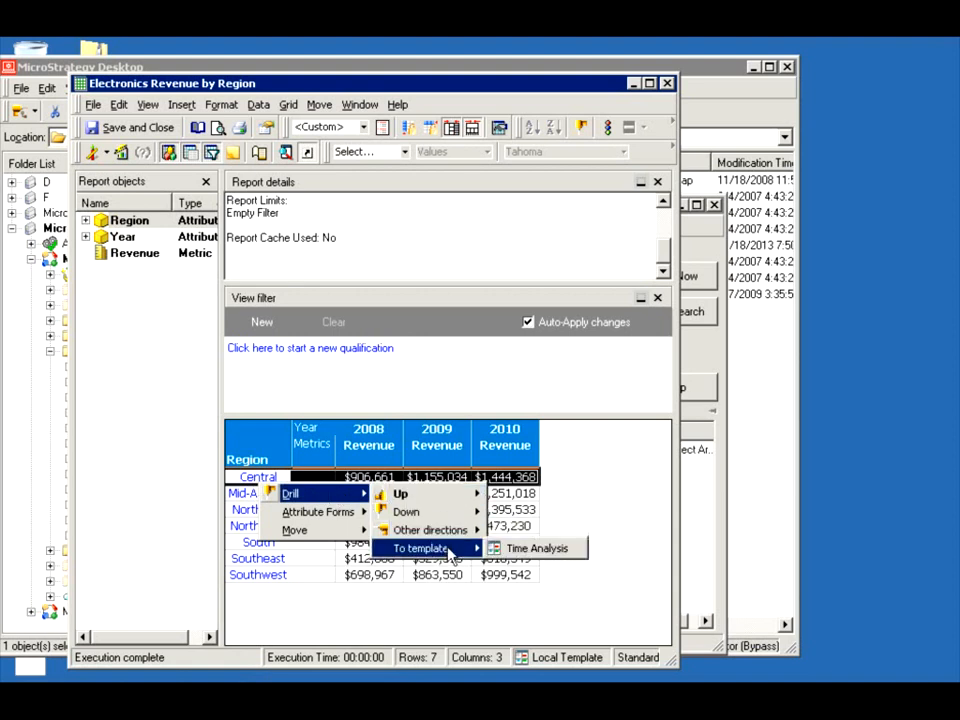
click(515, 552)
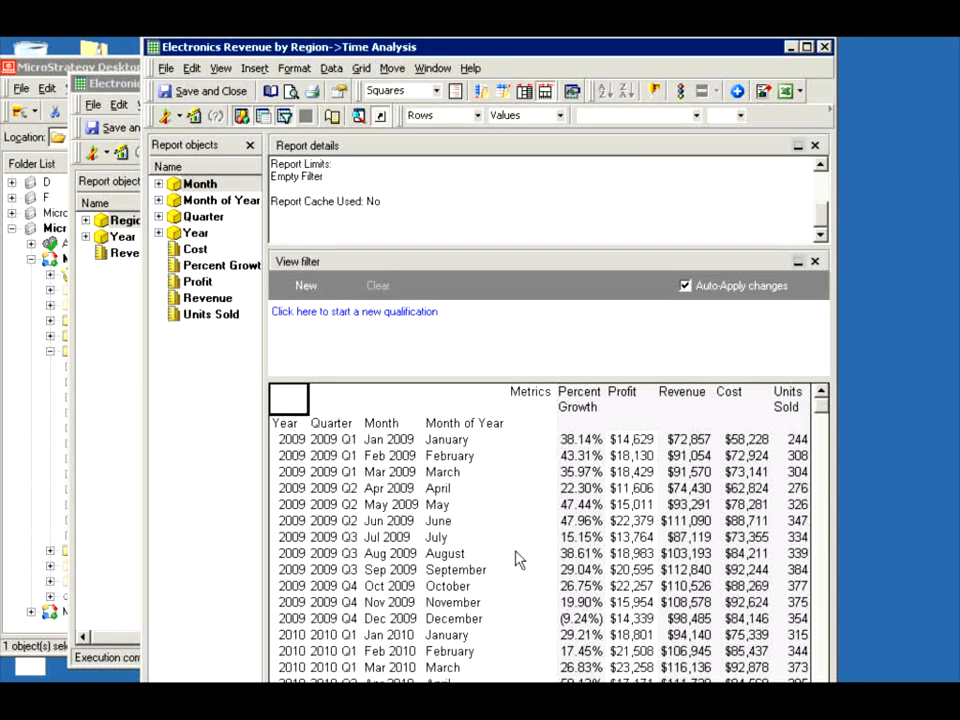
click(824, 47)
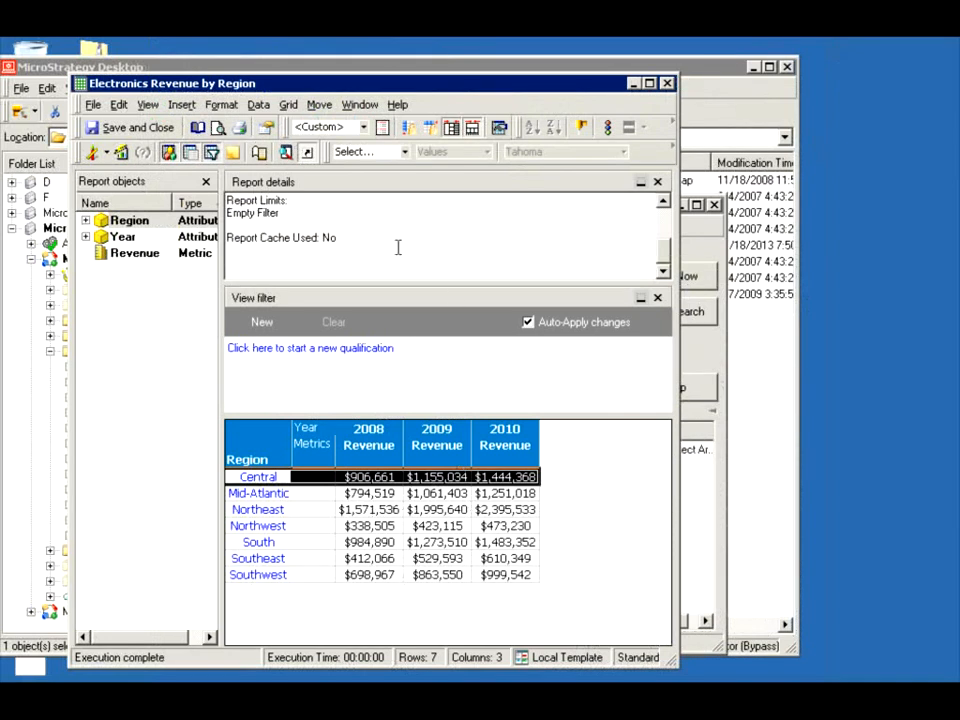
click(259, 493)
click(258, 509)
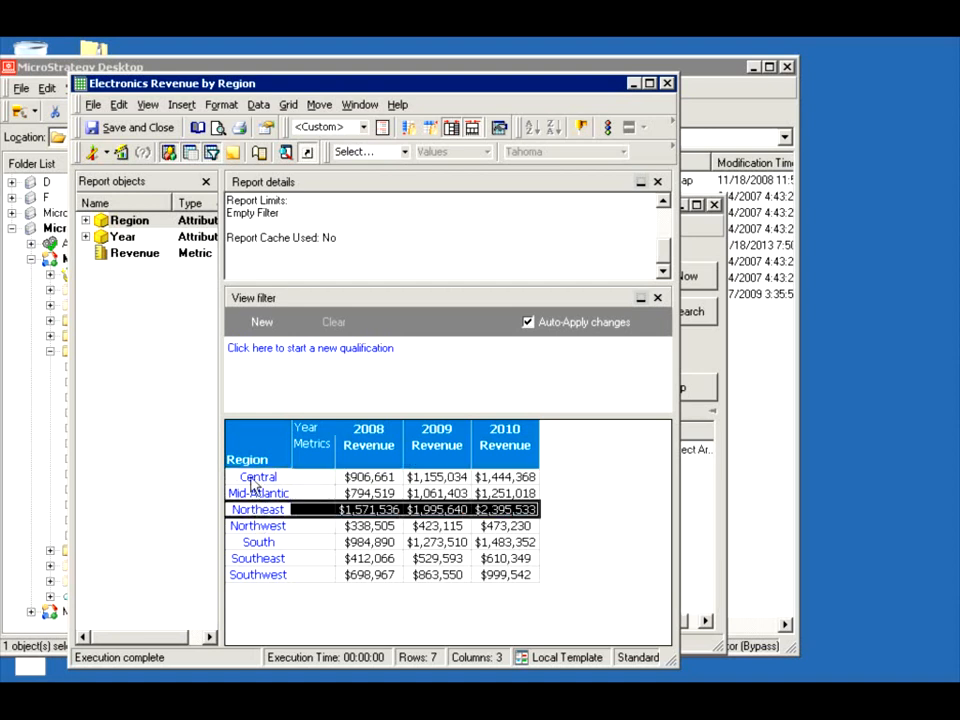
click(246, 458)
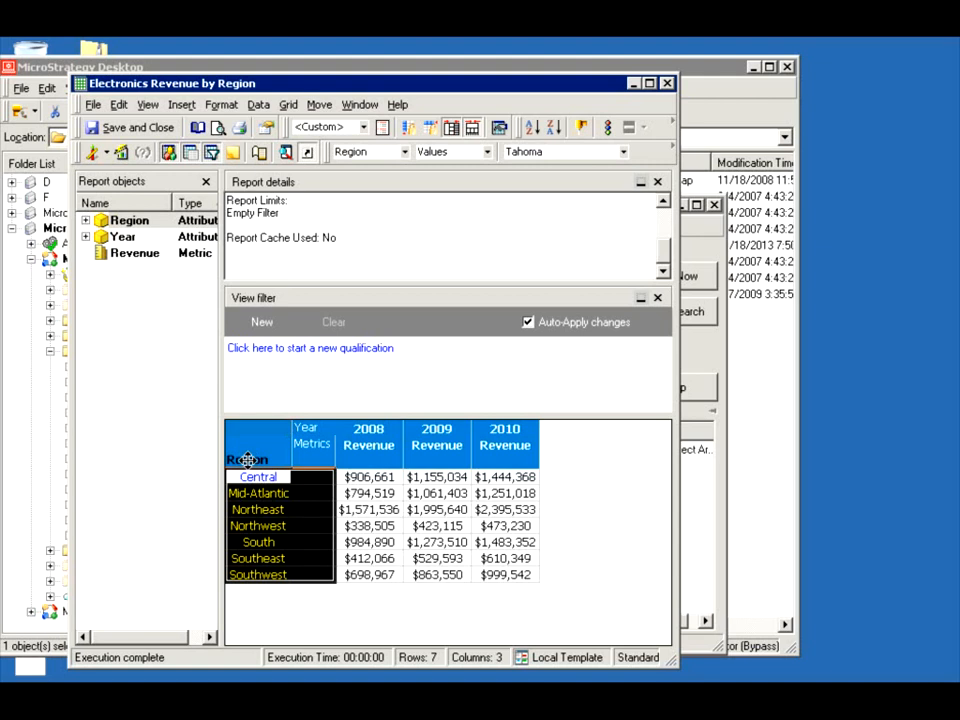
right_click(249, 461)
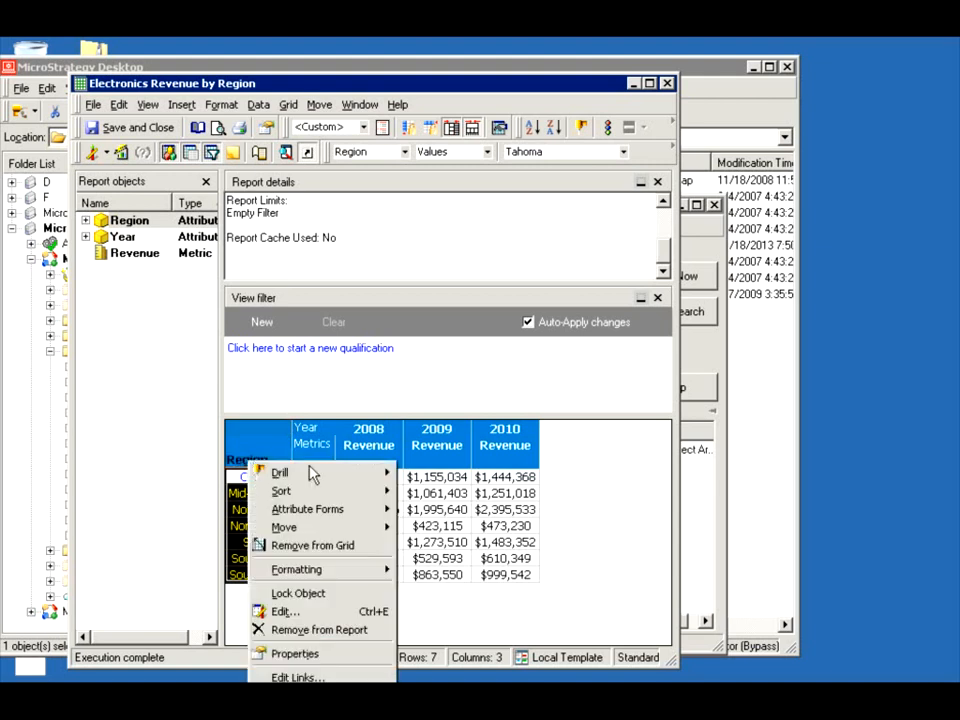
mouse_move(370, 473)
mouse_move(428, 474)
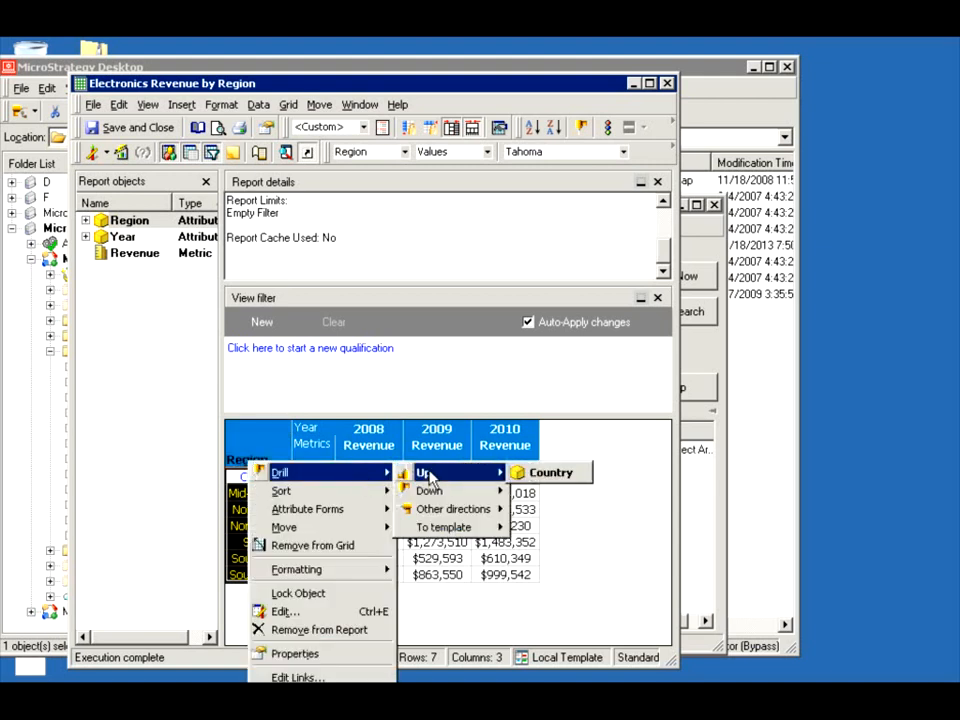
click(258, 478)
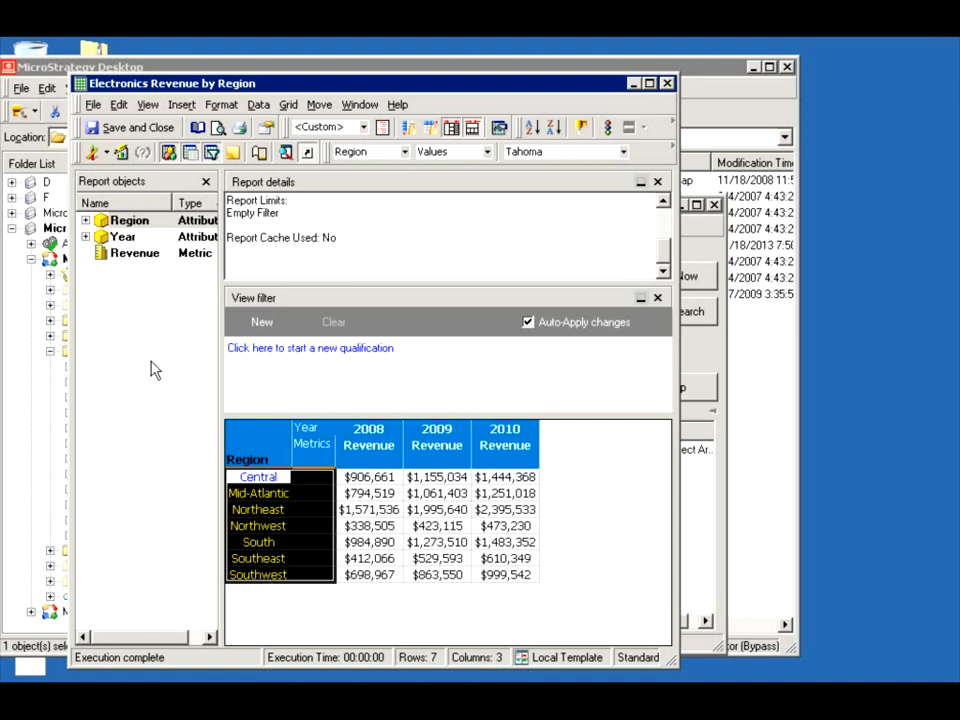
Drill up from the Region attribute header to Country and slightly enlarge the drilled report window
right_click(248, 458)
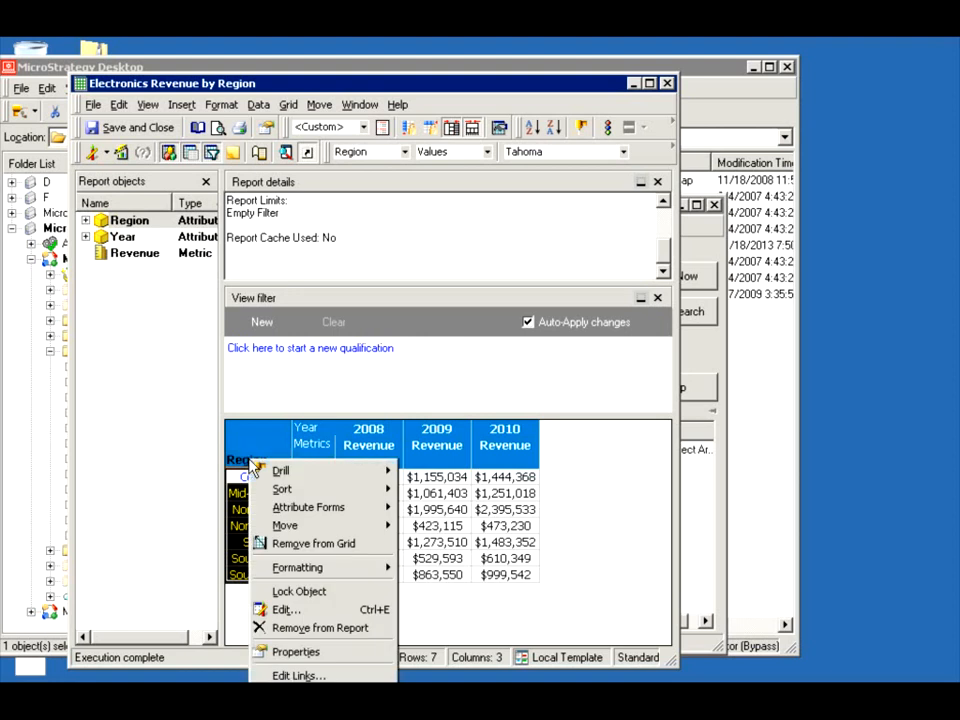
mouse_move(330, 478)
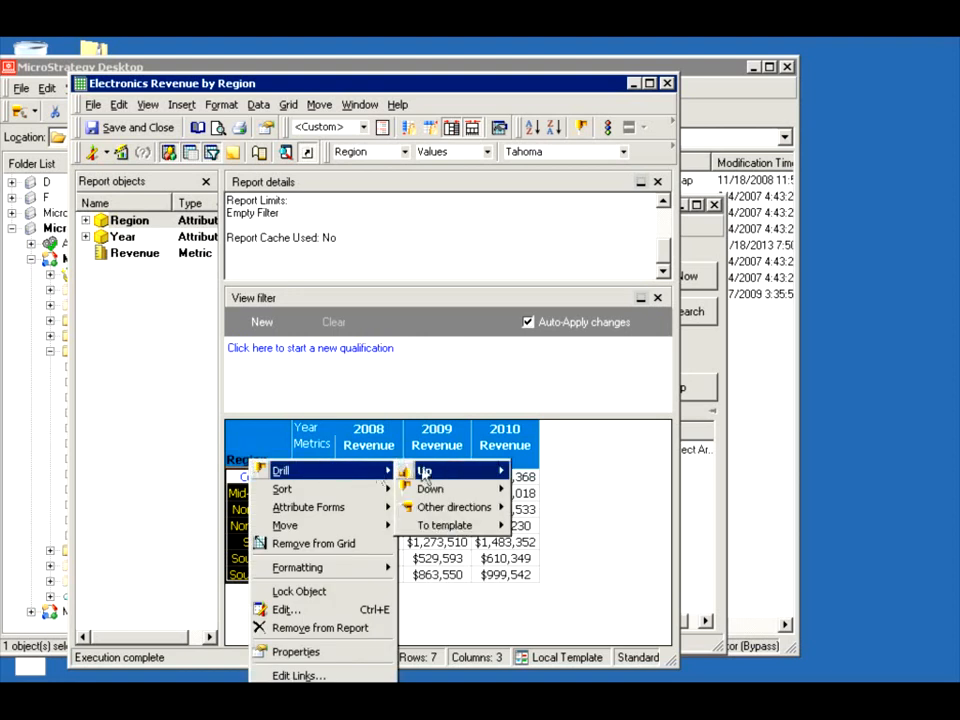
mouse_move(422, 470)
click(549, 471)
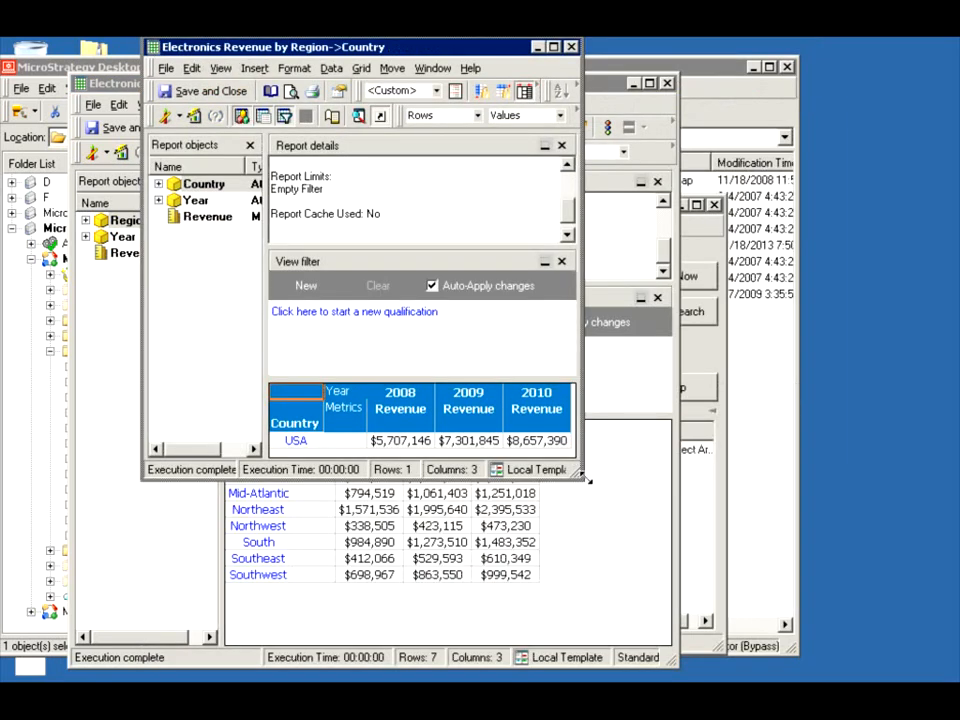
drag(580, 476, 600, 494)
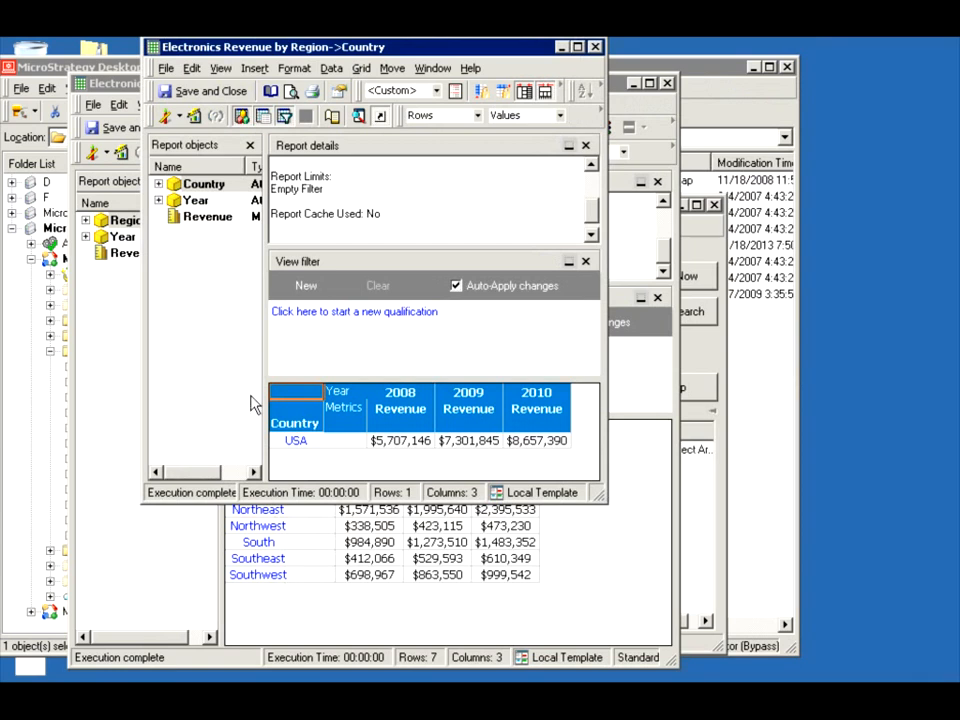
Switch the drilled Country report to SQL View, enlarge its window and go to the SQL statements
click(180, 118)
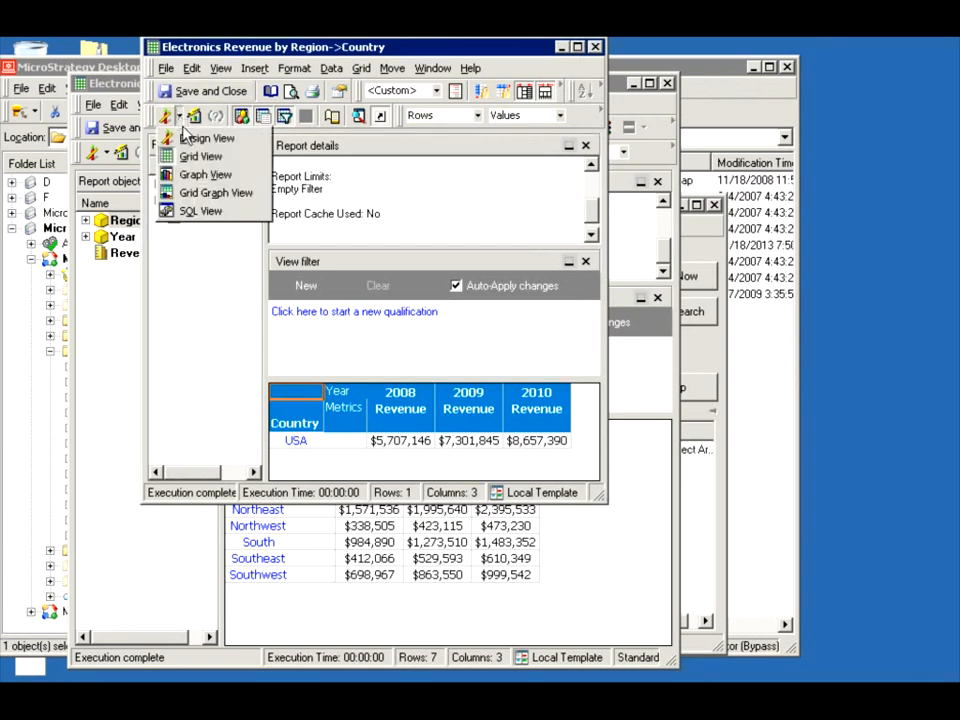
click(203, 208)
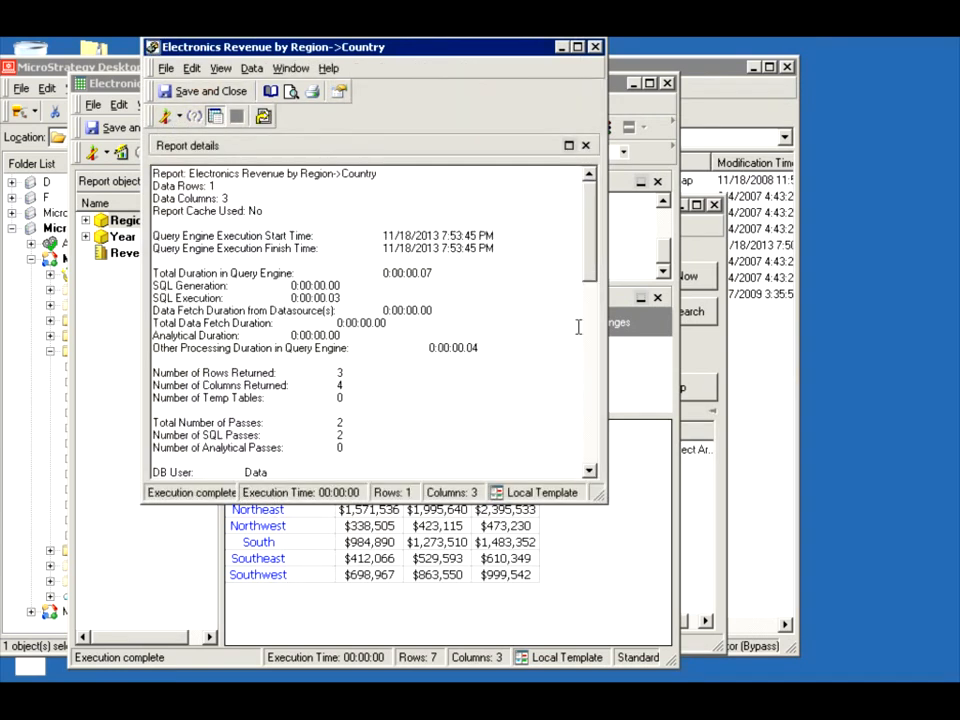
drag(603, 497, 826, 648)
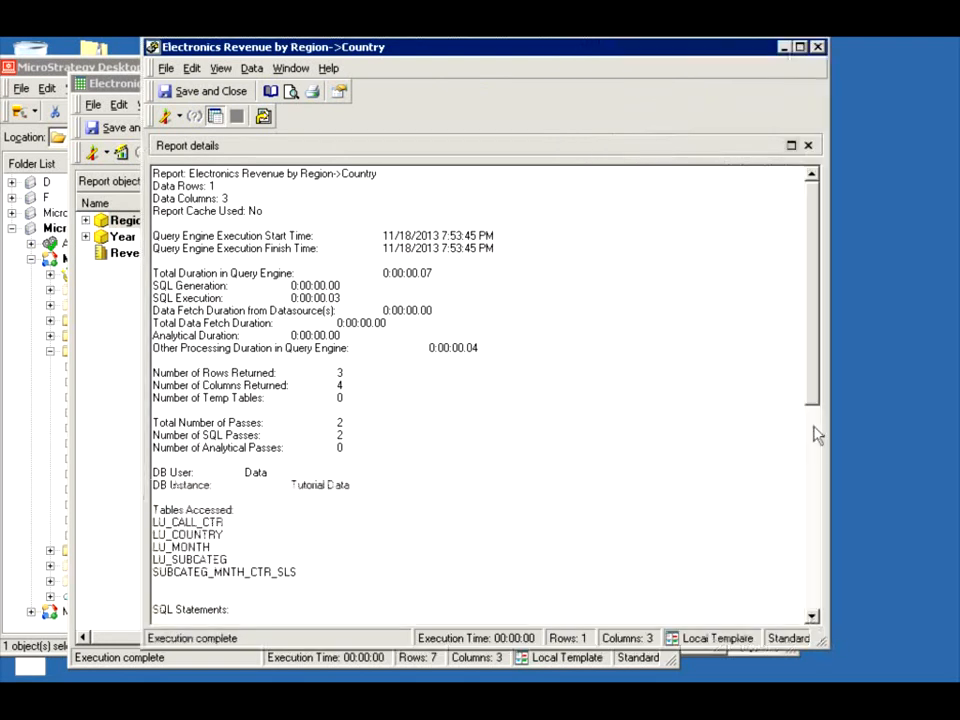
drag(815, 398, 815, 478)
drag(817, 500, 830, 604)
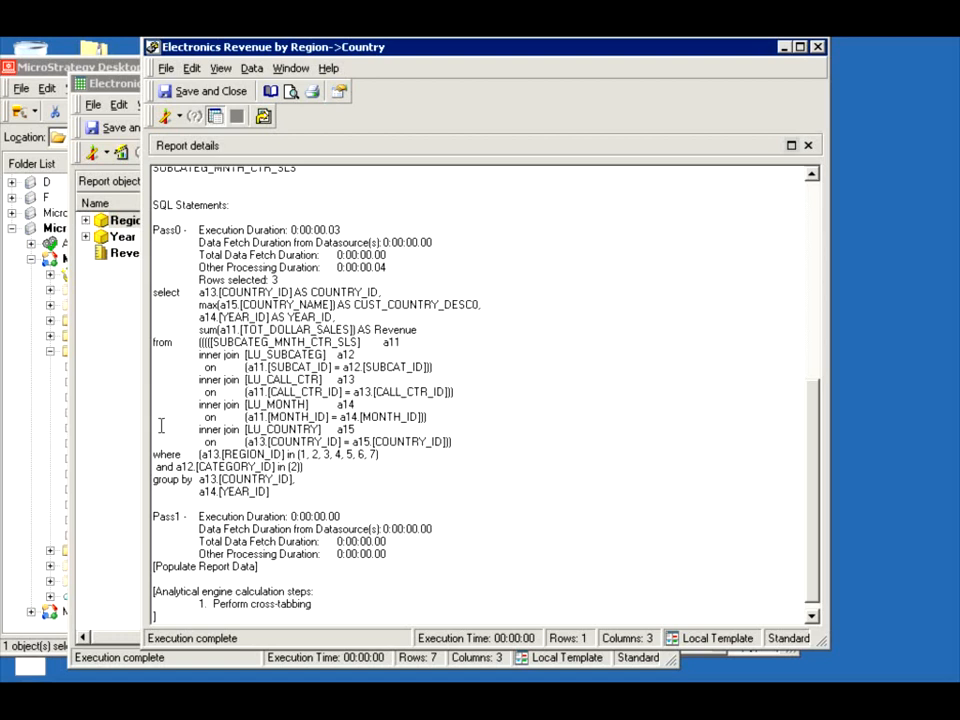
Examine the REGION_ID and CATEGORY_ID conditions in the SQL where clause, then close the drilled report
drag(155, 452, 381, 453)
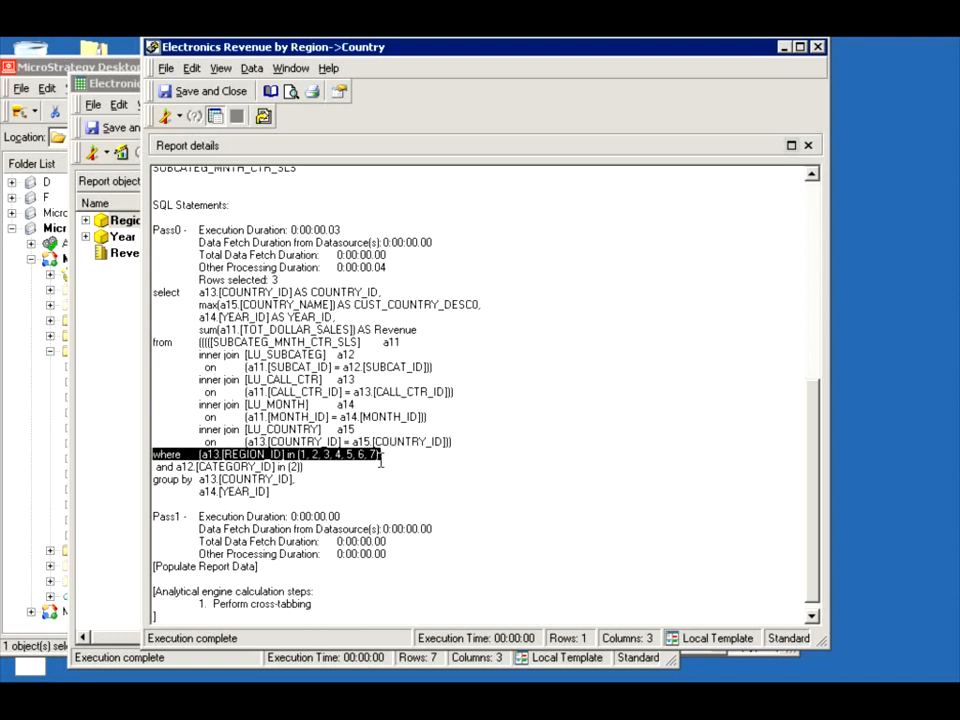
drag(310, 468, 173, 467)
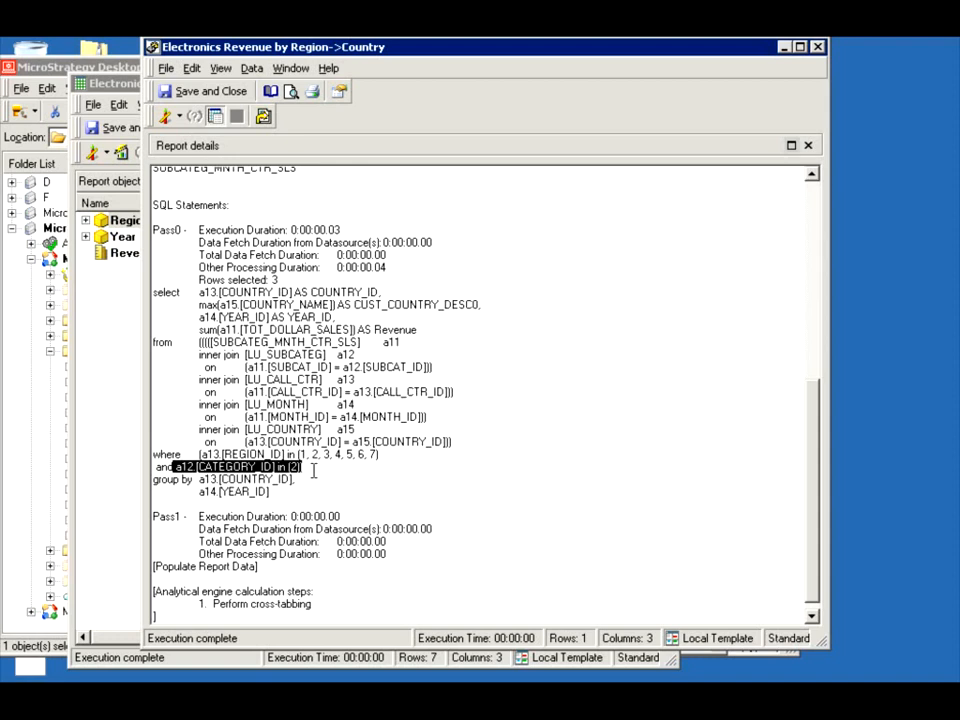
drag(313, 470, 200, 477)
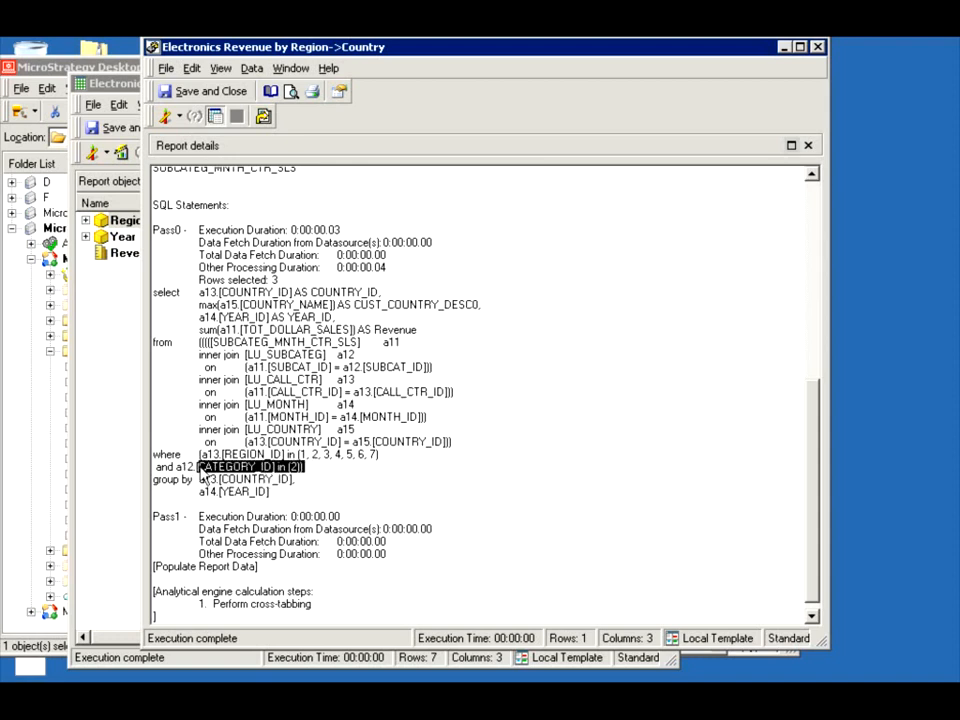
click(380, 454)
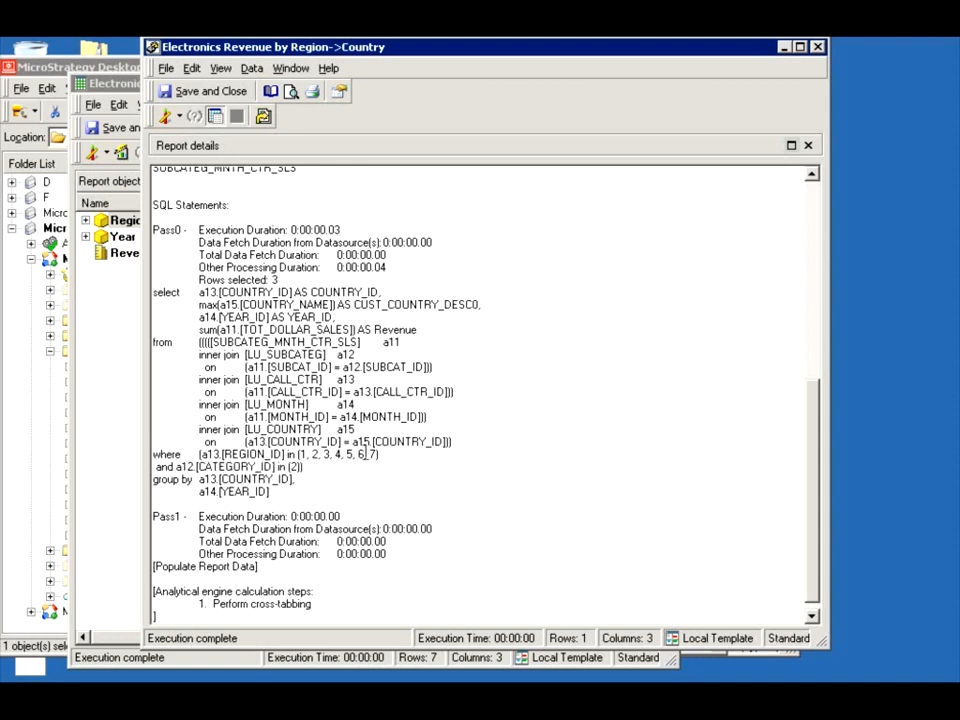
drag(360, 454, 200, 449)
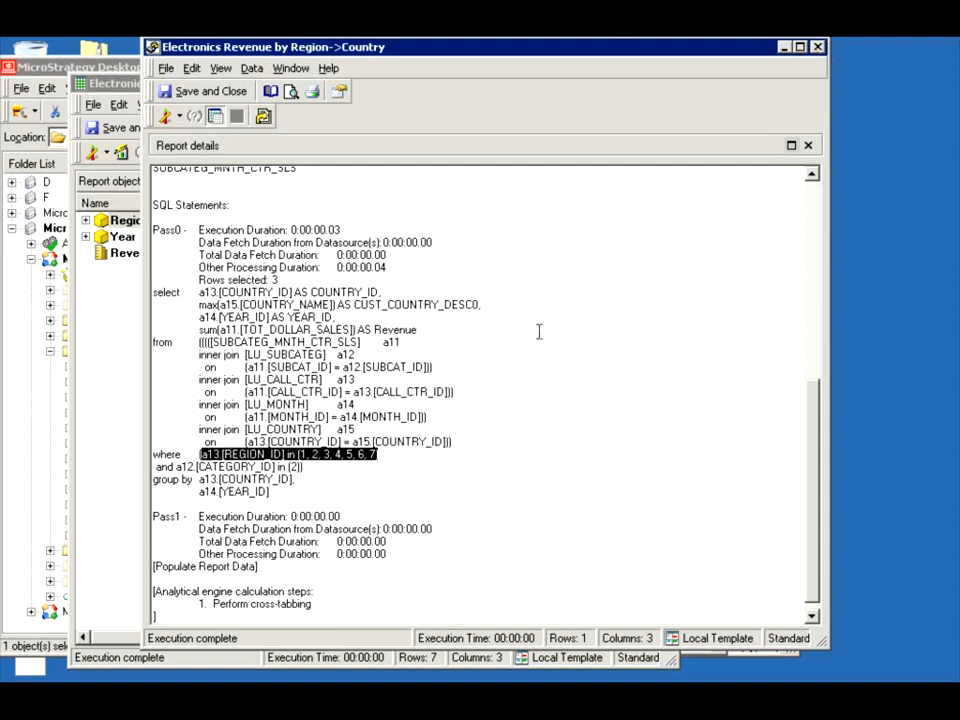
drag(308, 467, 155, 467)
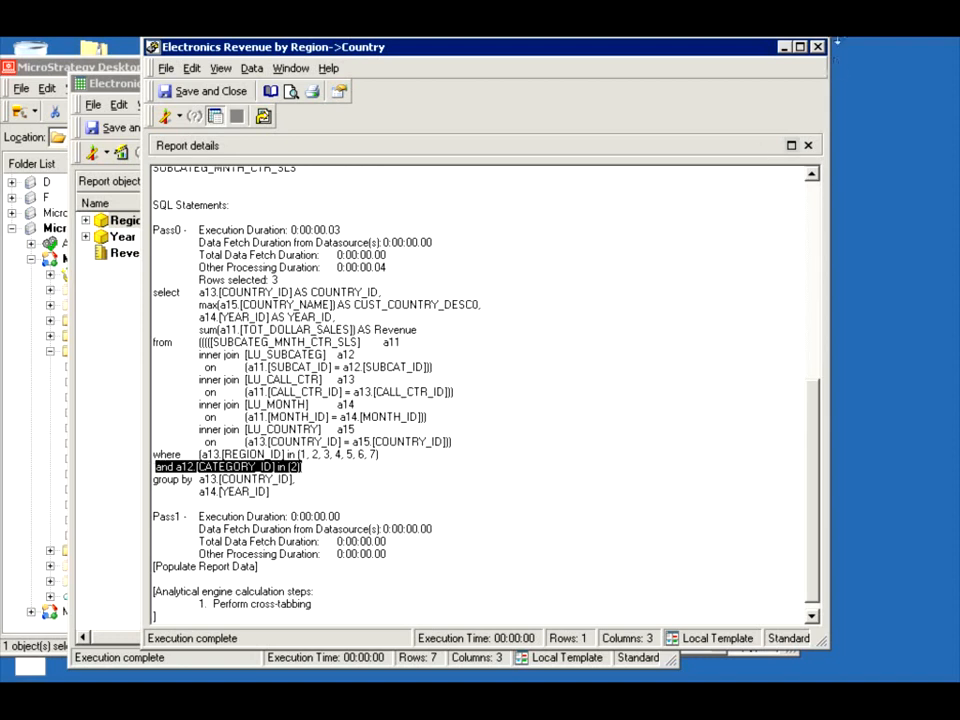
click(817, 47)
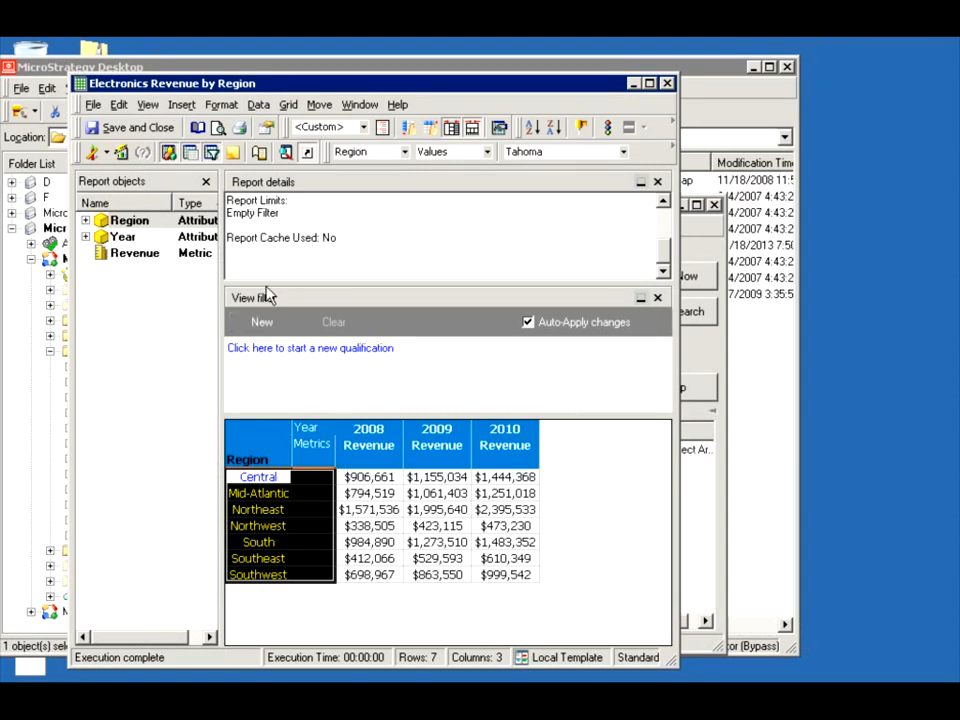
Edit the report's drill map so that Region's up path to Country has Apply report filter set to False, and accept it
click(259, 104)
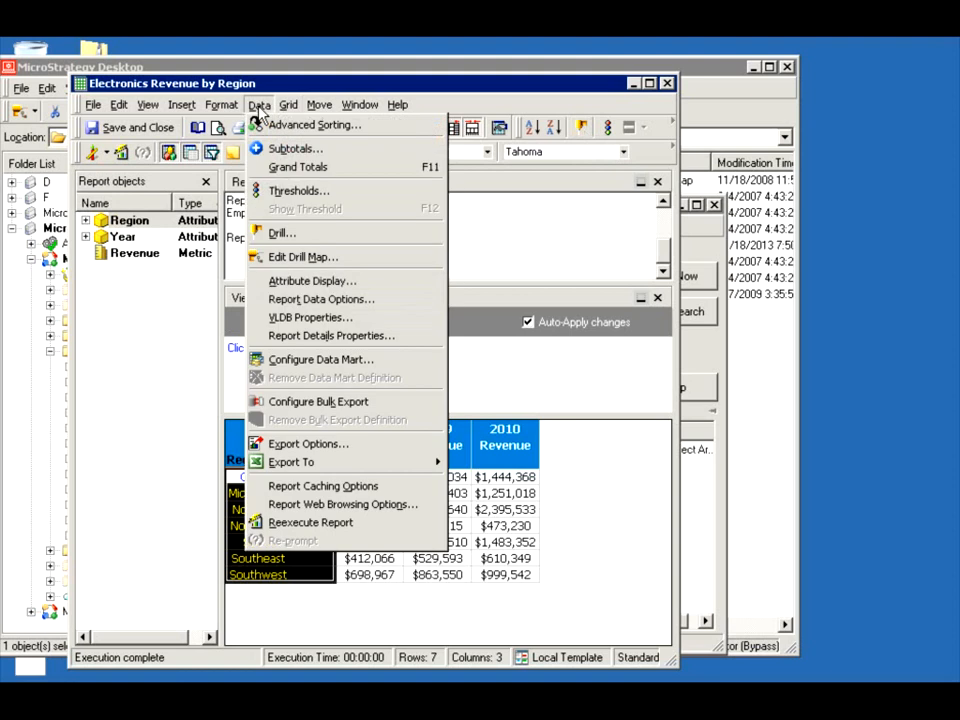
click(325, 257)
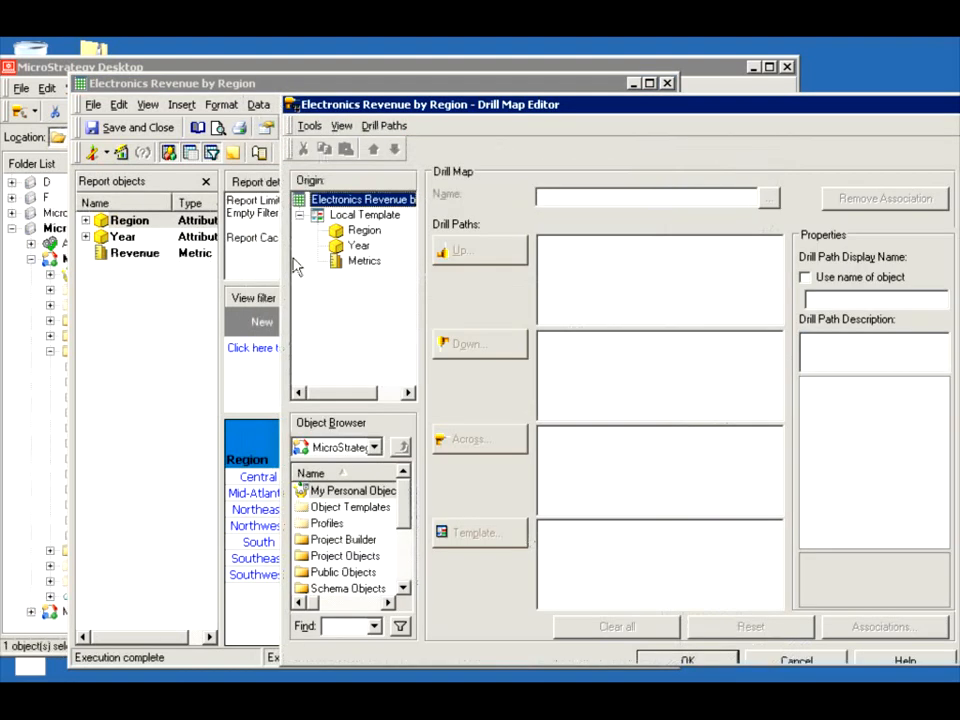
click(366, 231)
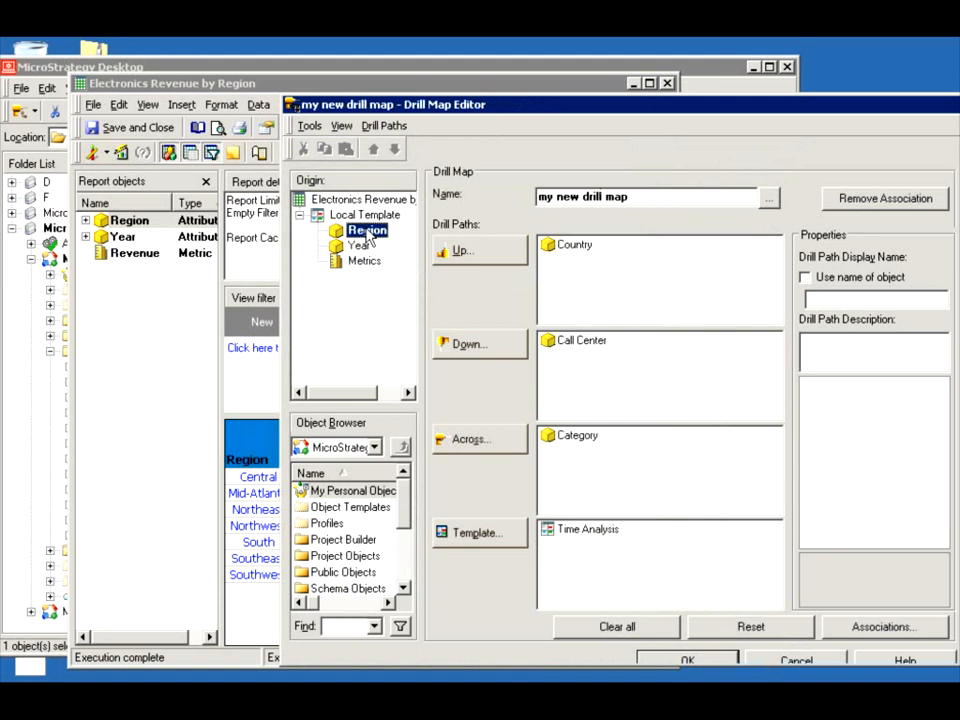
click(603, 535)
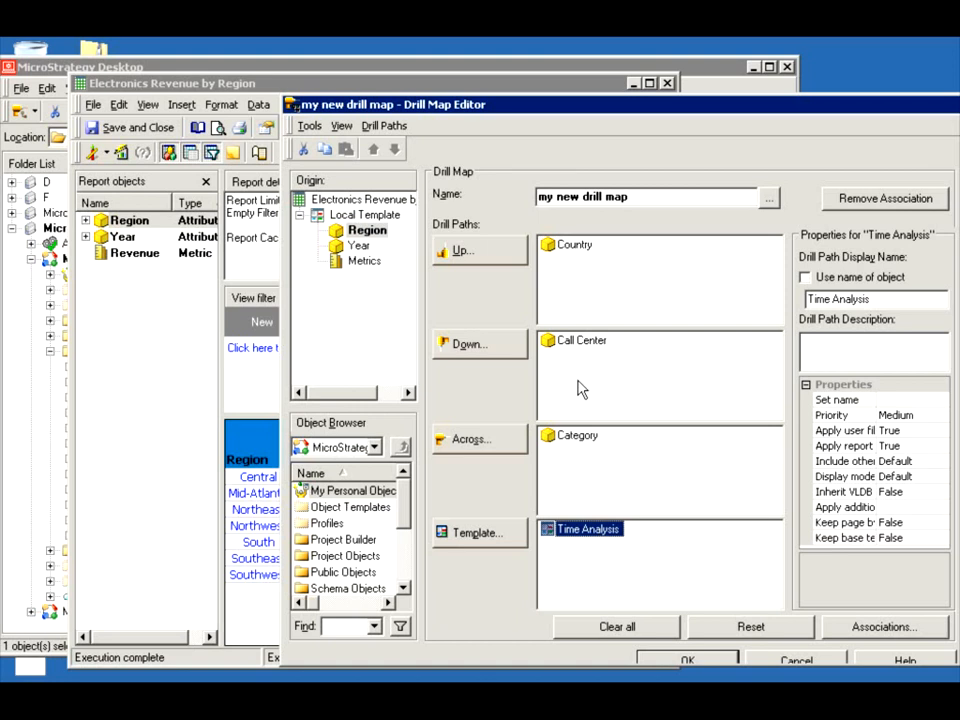
click(568, 246)
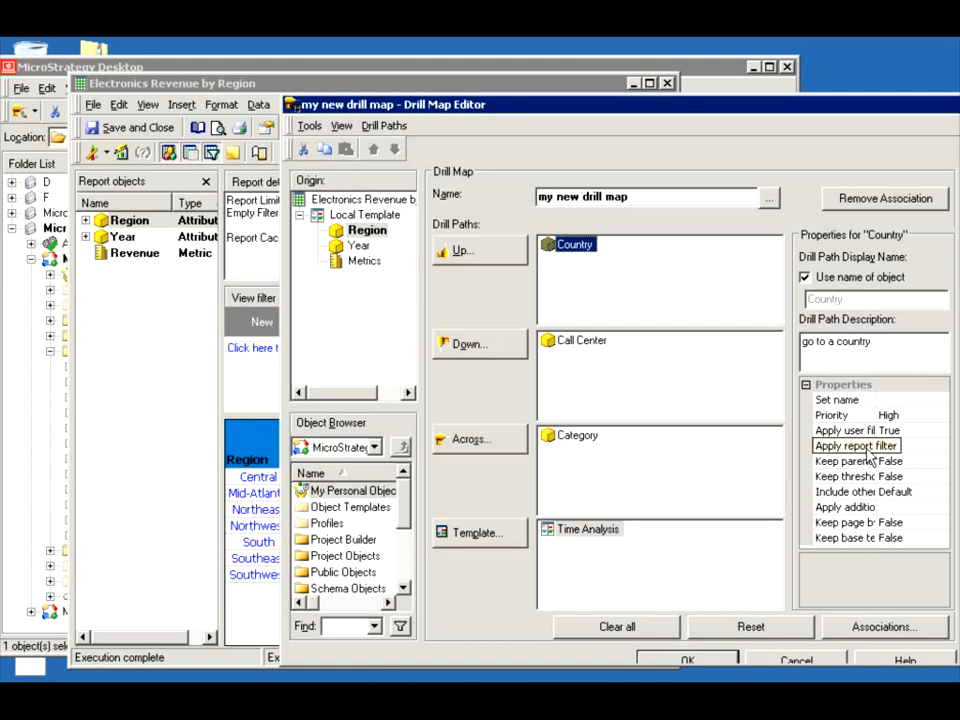
click(918, 446)
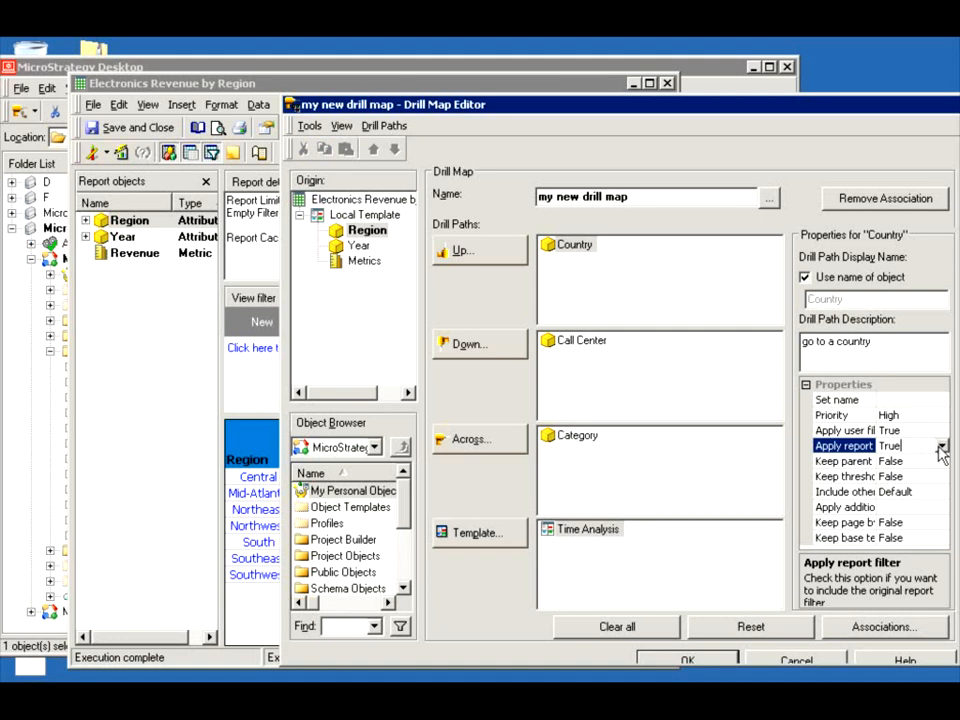
click(942, 446)
click(890, 472)
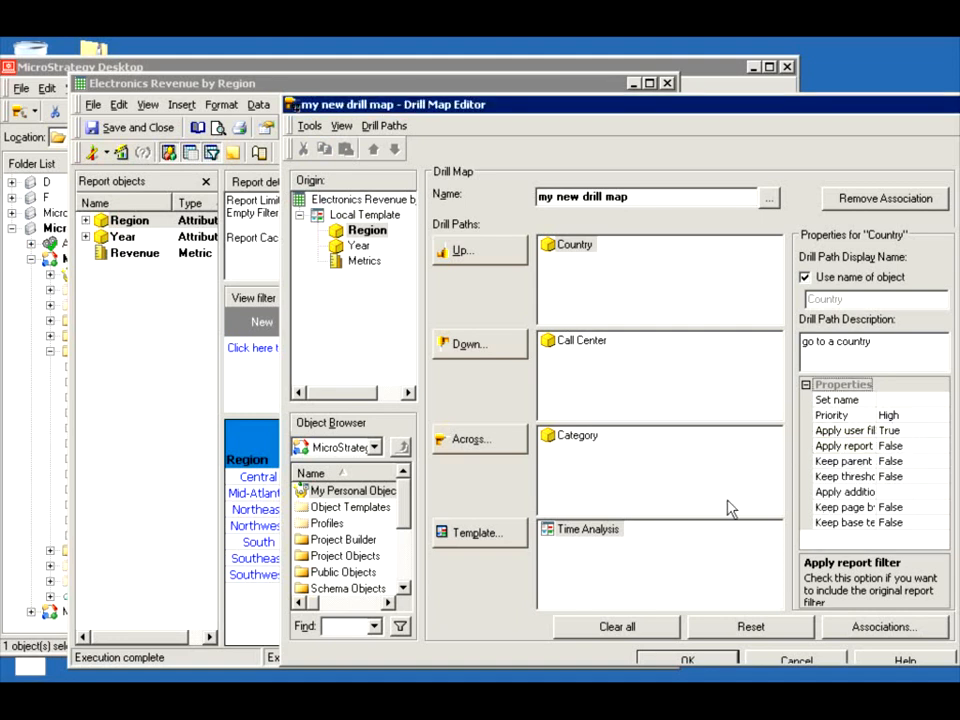
click(677, 661)
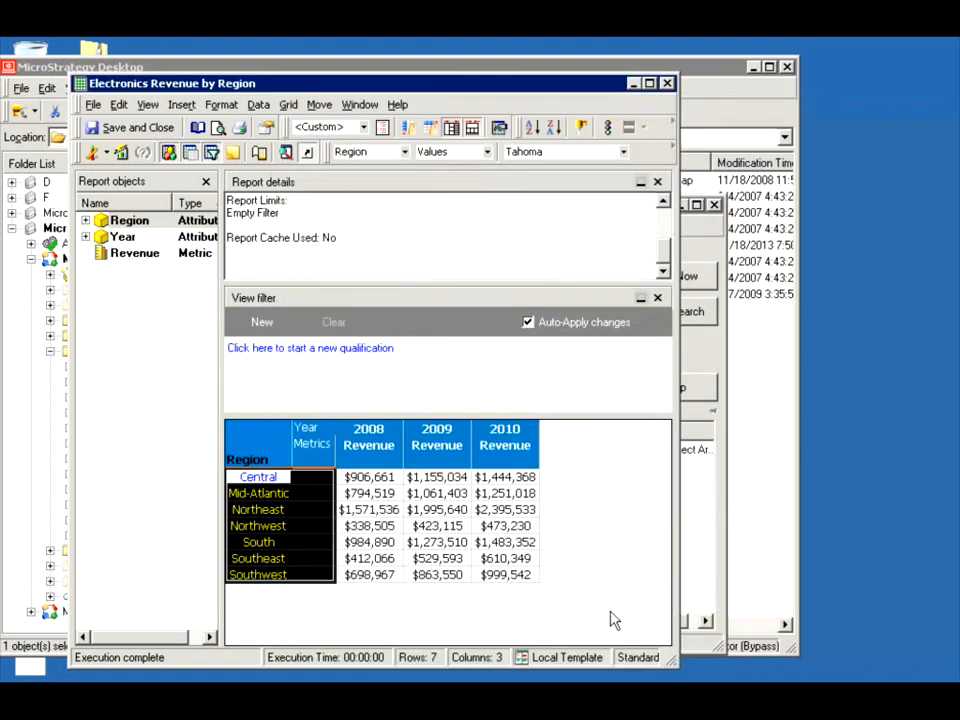
Drill up from the Central region to Country using the edited drill map
right_click(257, 479)
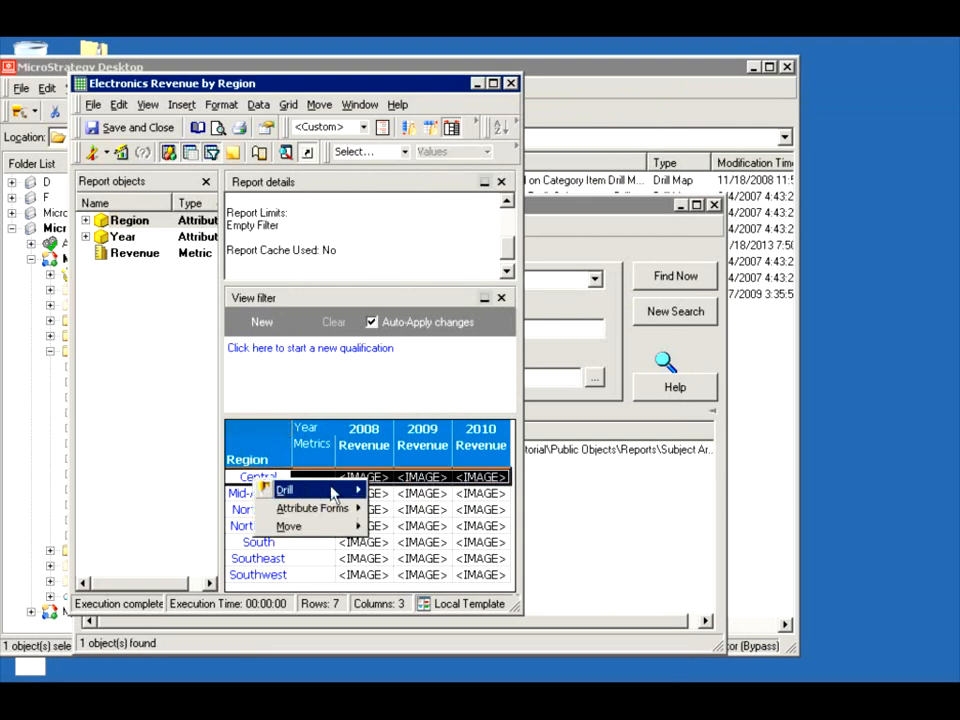
mouse_move(290, 489)
mouse_move(397, 490)
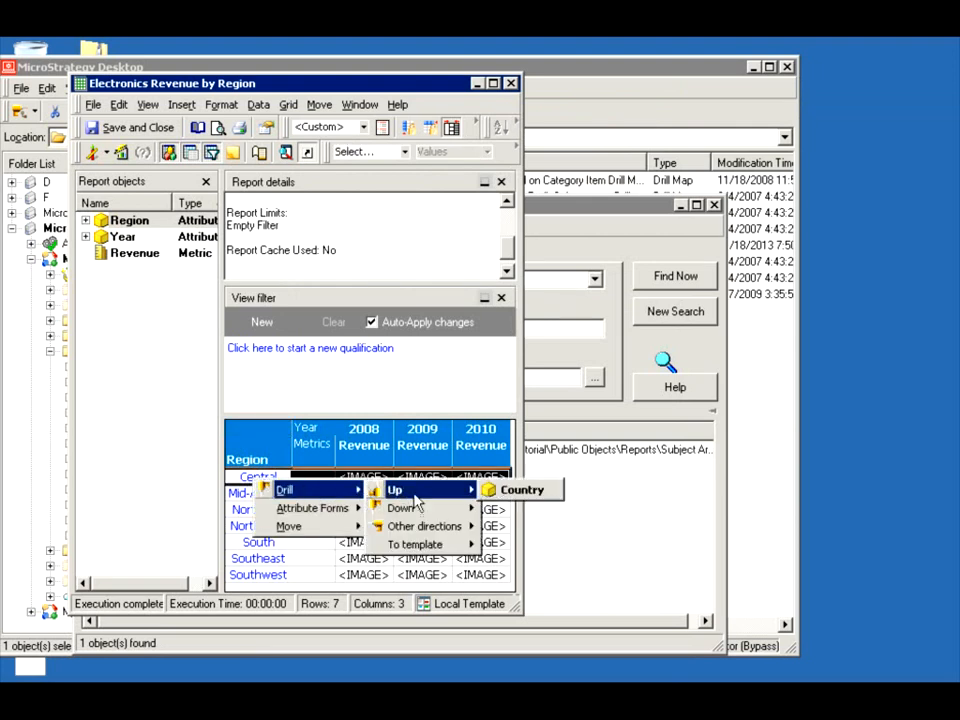
click(521, 492)
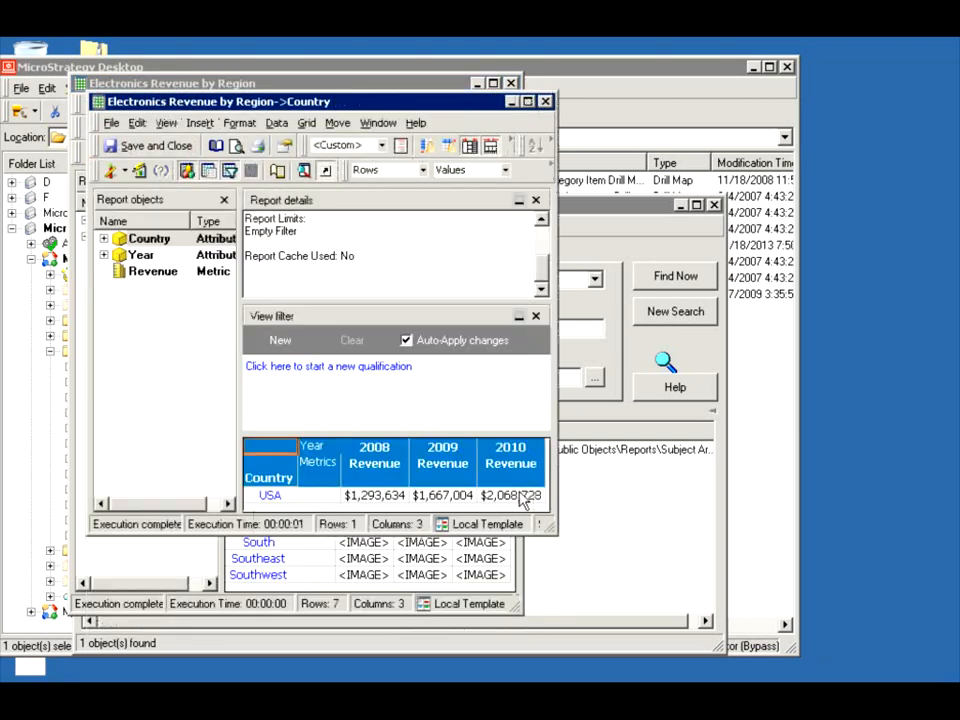
Show the drilled Country report in SQL View, examine its where clause and close the report
click(122, 171)
click(150, 265)
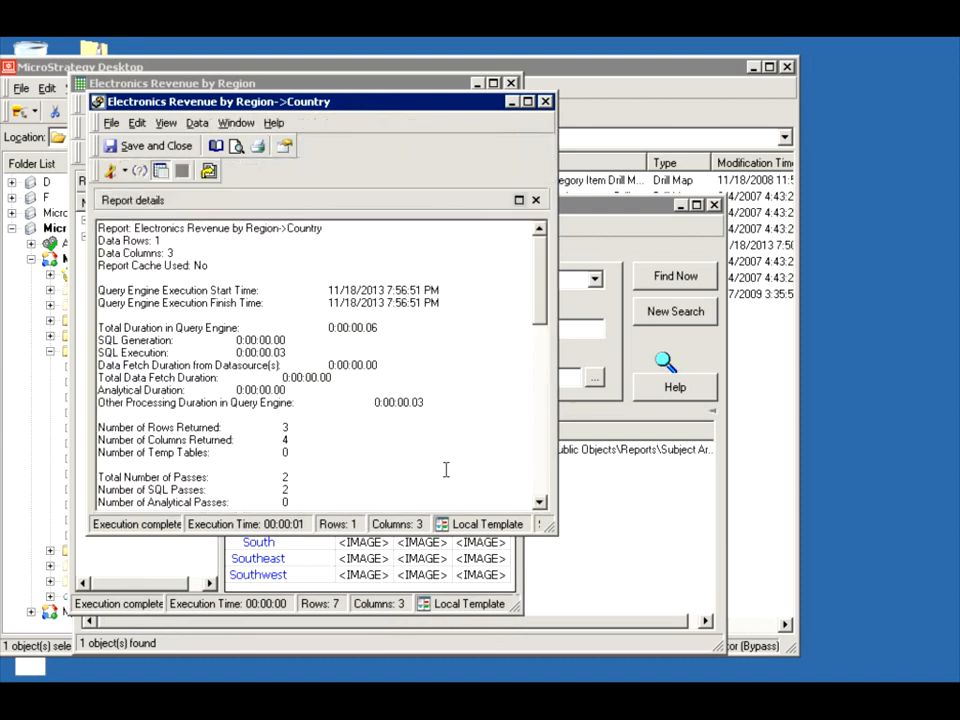
click(543, 487)
click(543, 488)
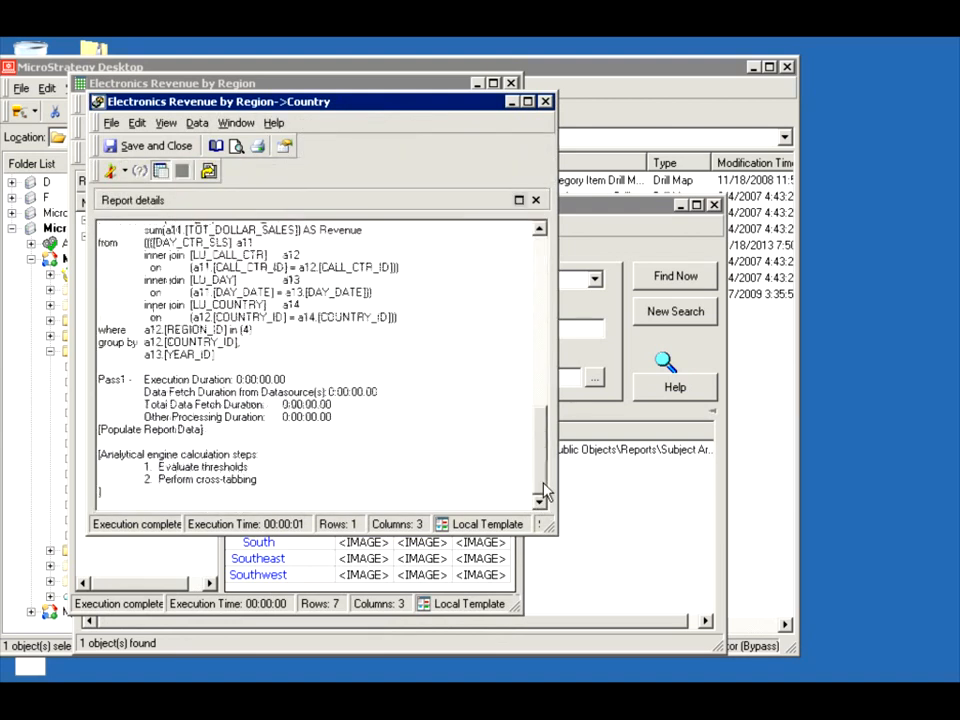
drag(253, 333, 143, 330)
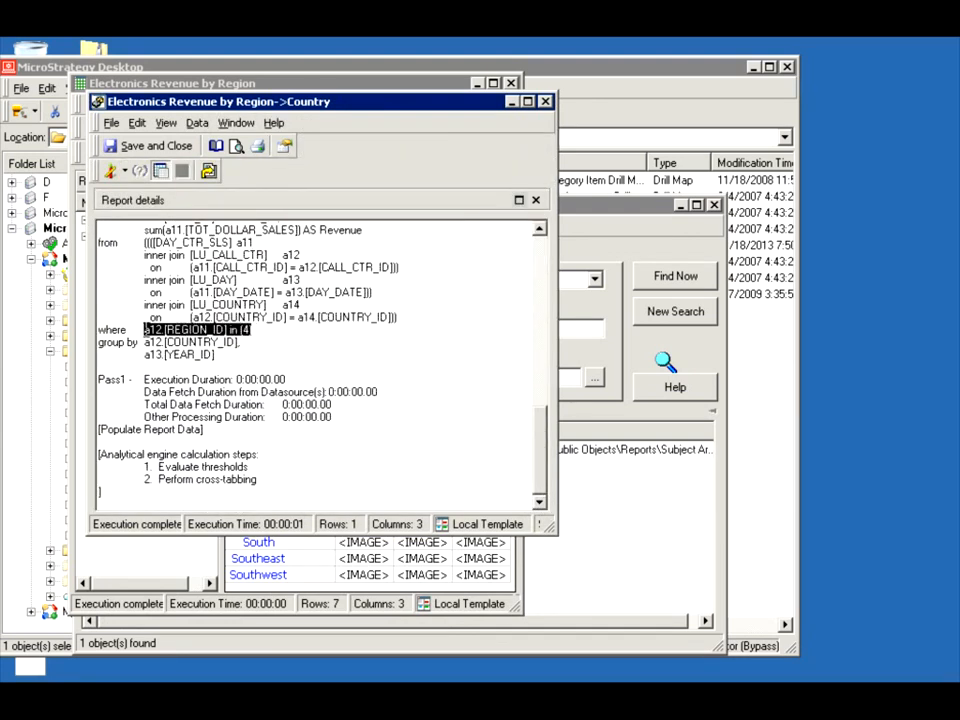
click(545, 102)
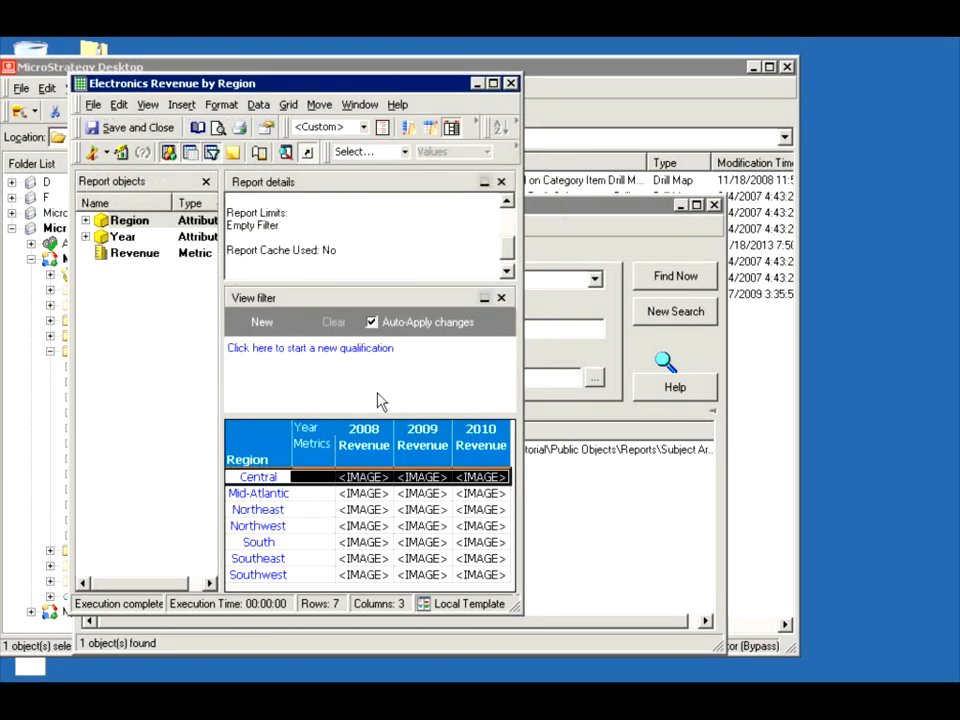
Drill up from the whole Region attribute to Country in the Electronics Revenue by Region report
right_click(248, 458)
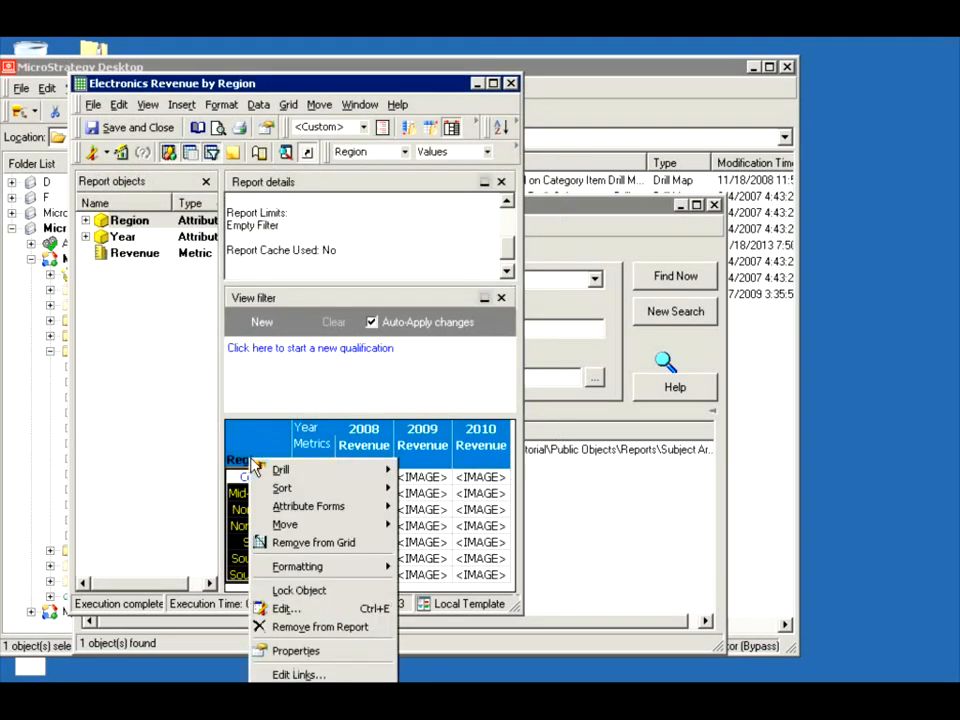
mouse_move(382, 469)
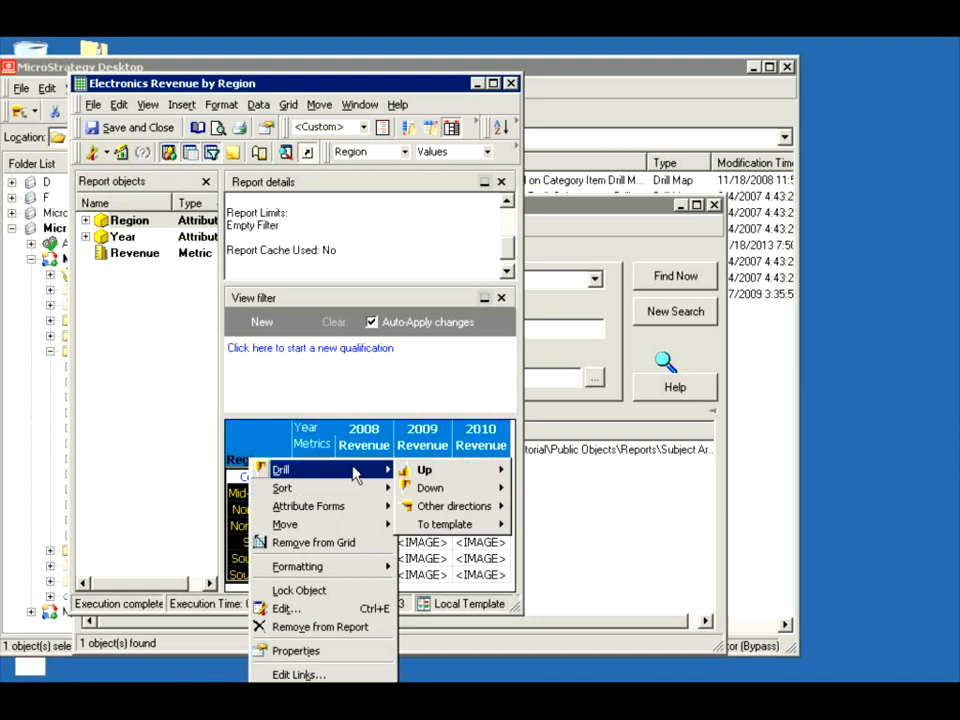
mouse_move(463, 480)
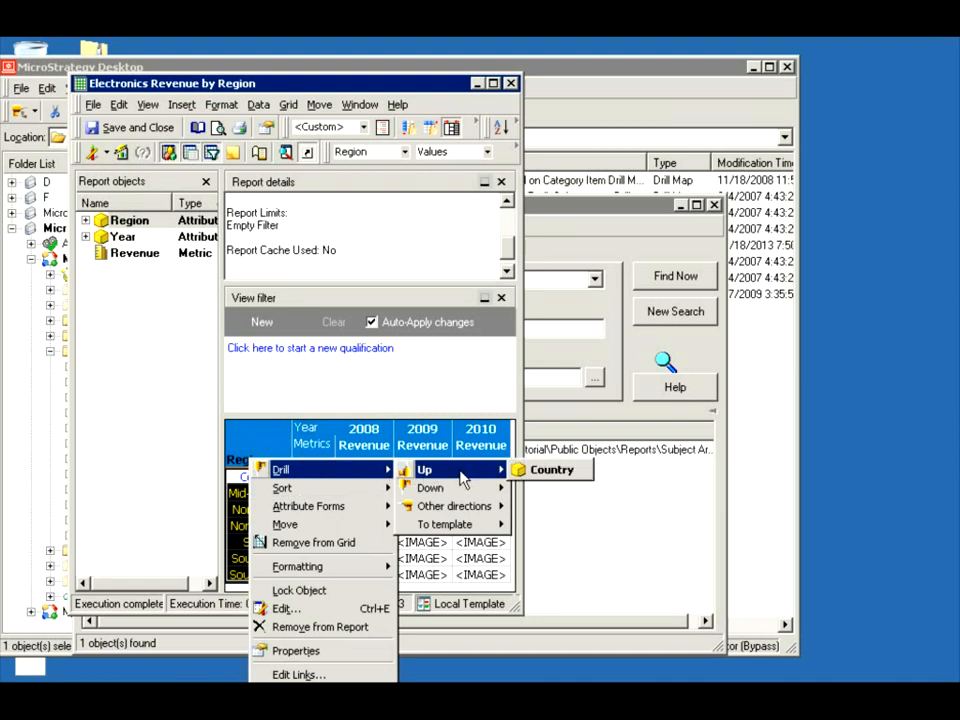
click(556, 472)
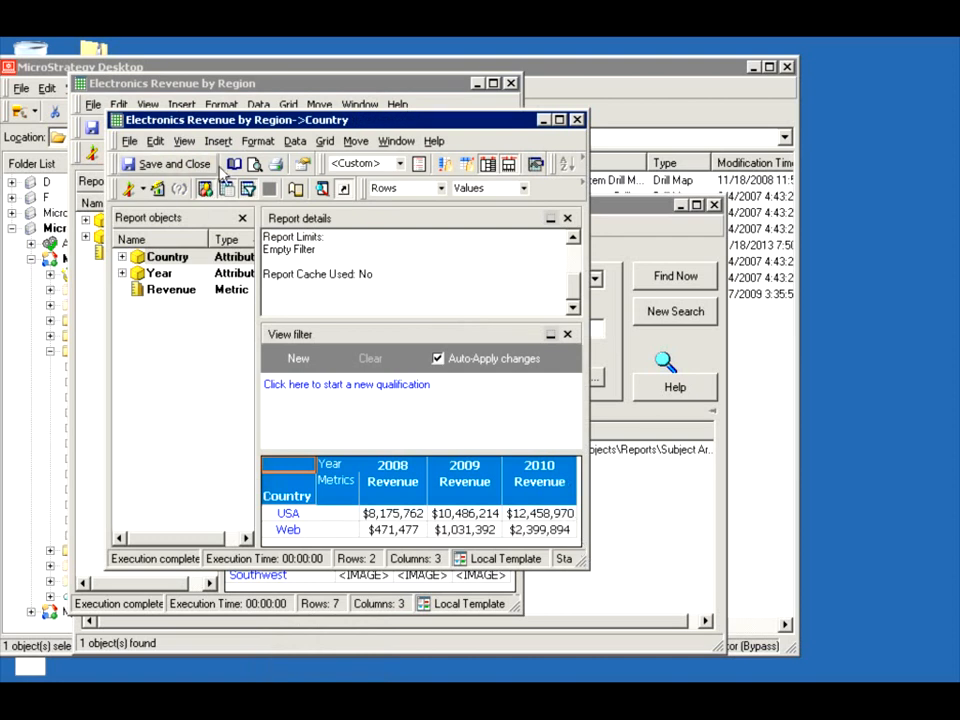
Show the drilled Country report in SQL View, check Pass0 for filter conditions, and close the report
click(142, 188)
click(168, 284)
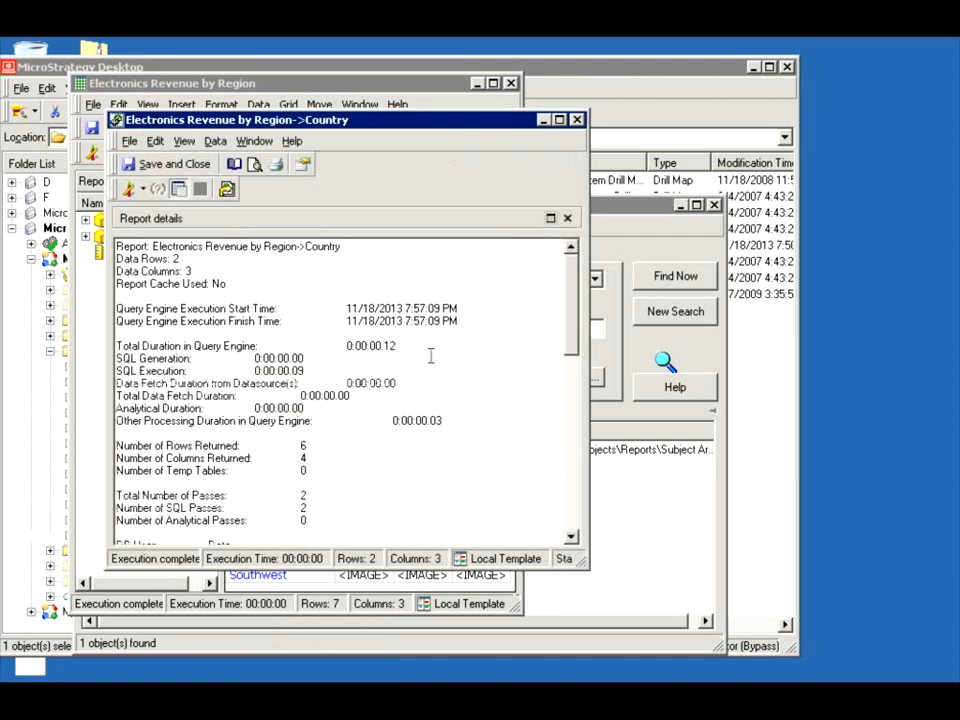
drag(570, 336, 575, 494)
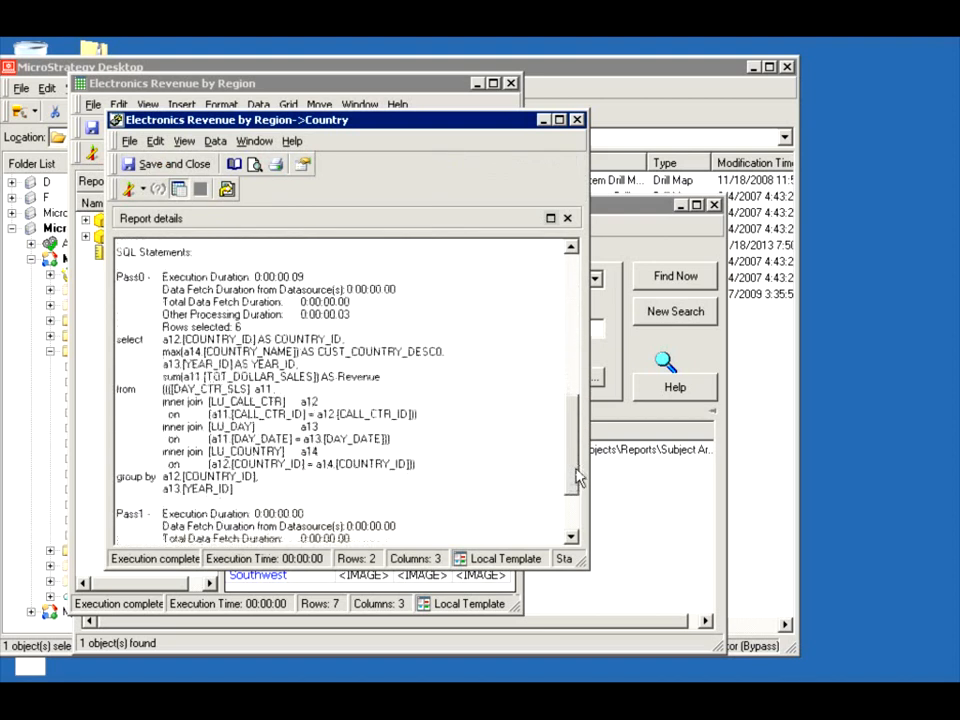
scroll(182, 484, up, 1)
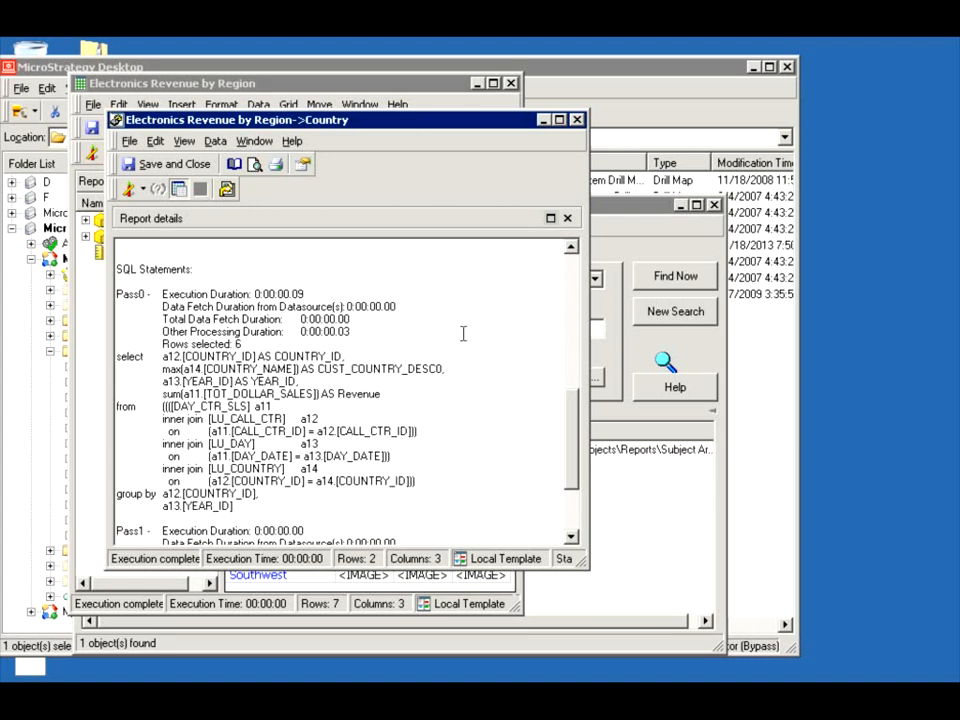
click(578, 120)
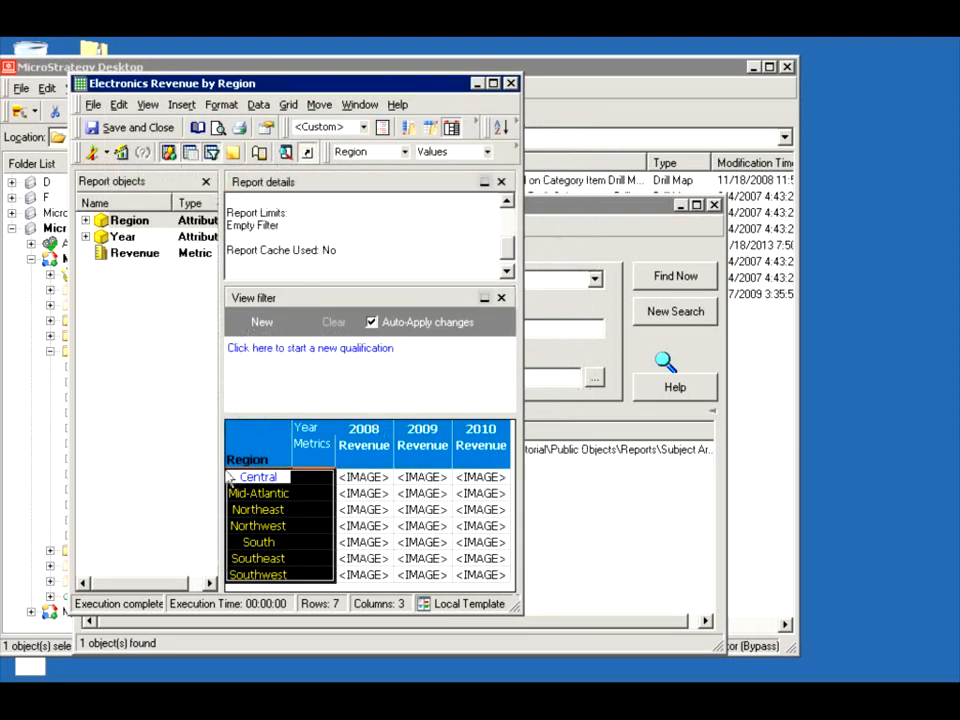
Drill from the Northwest region to the Time Analysis template
click(255, 493)
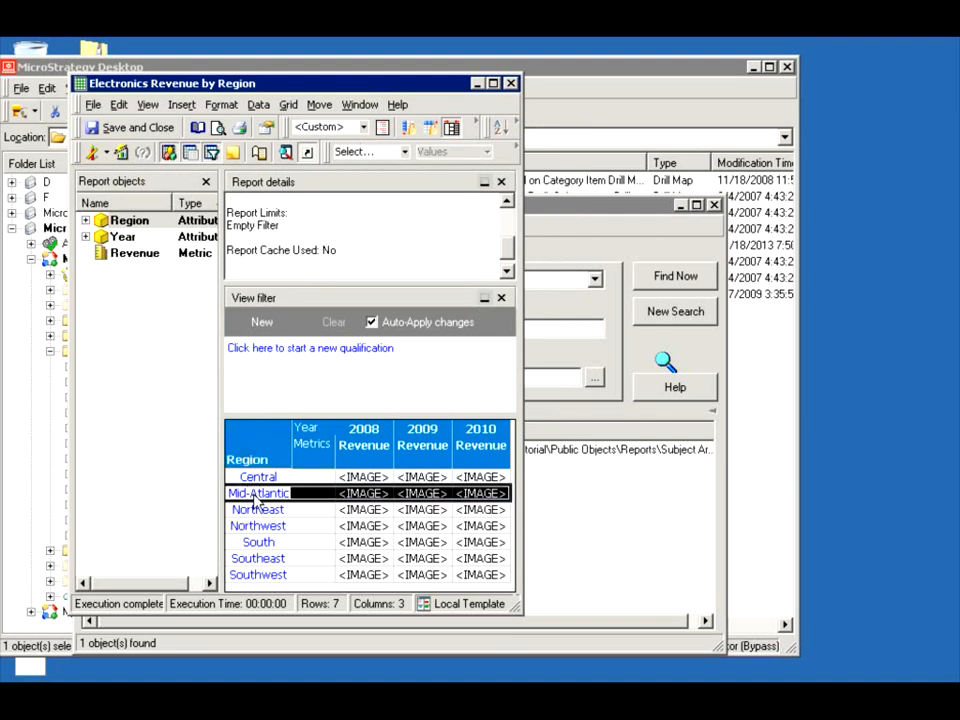
key(Down)
key(Down)
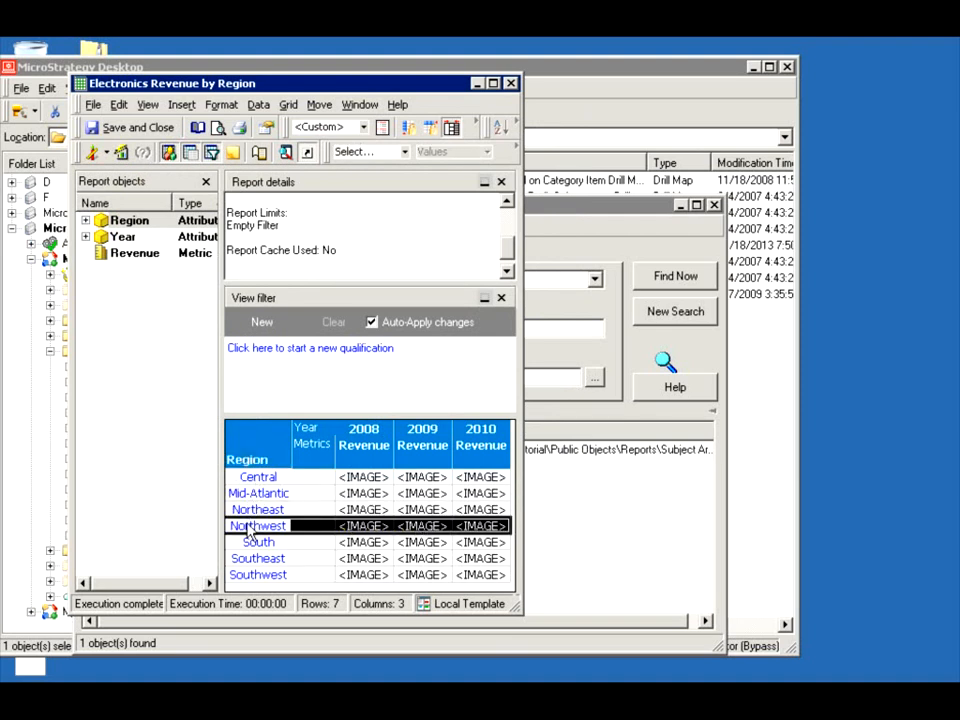
right_click(249, 530)
mouse_move(310, 538)
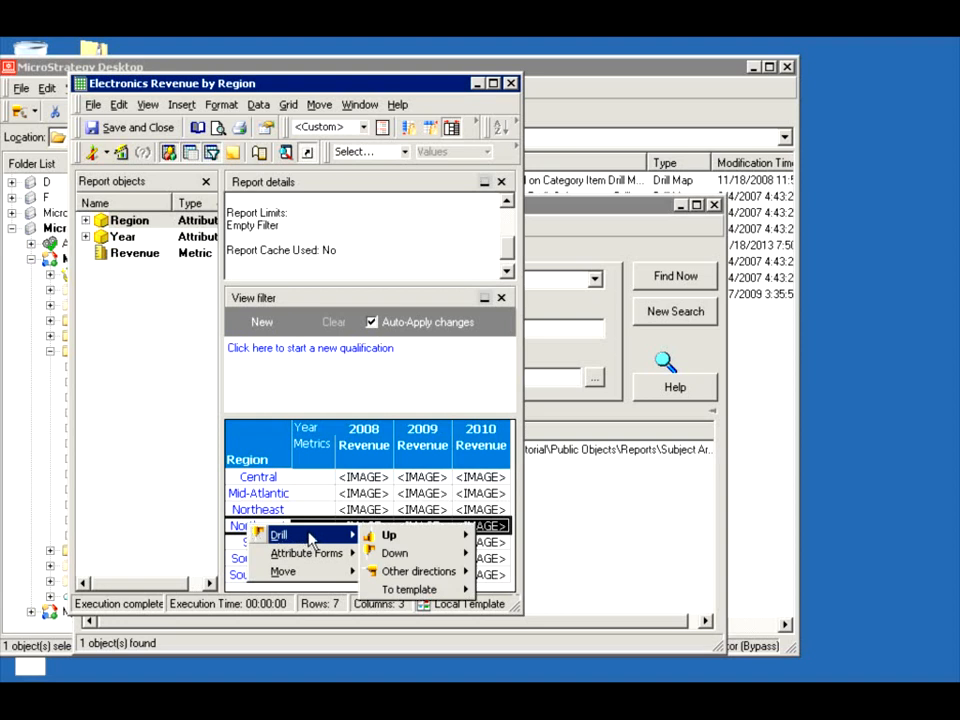
mouse_move(398, 540)
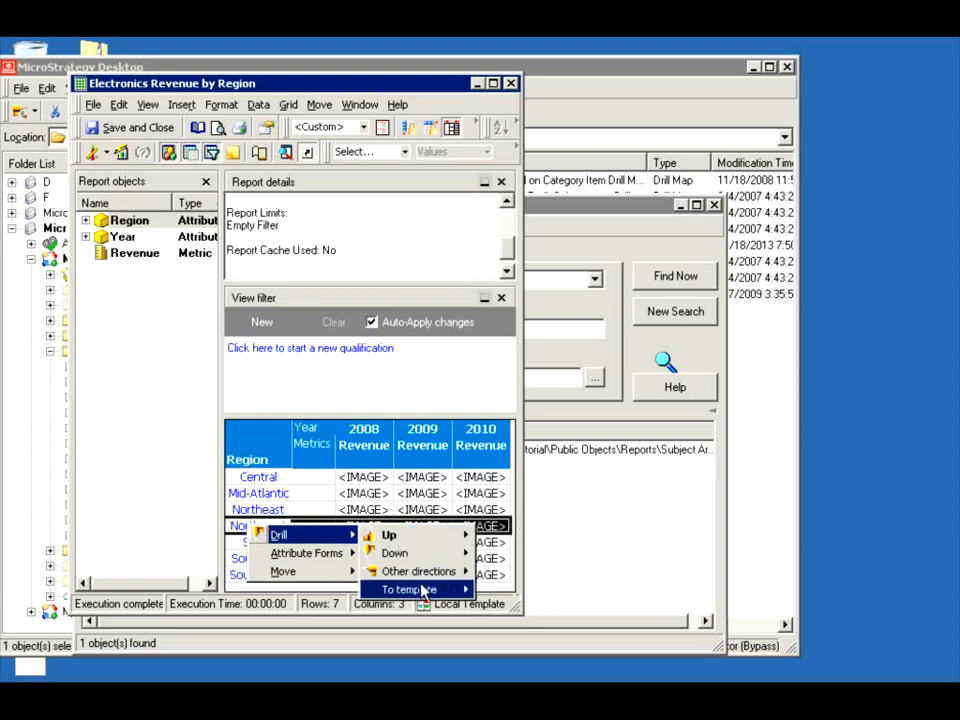
mouse_move(422, 590)
click(525, 590)
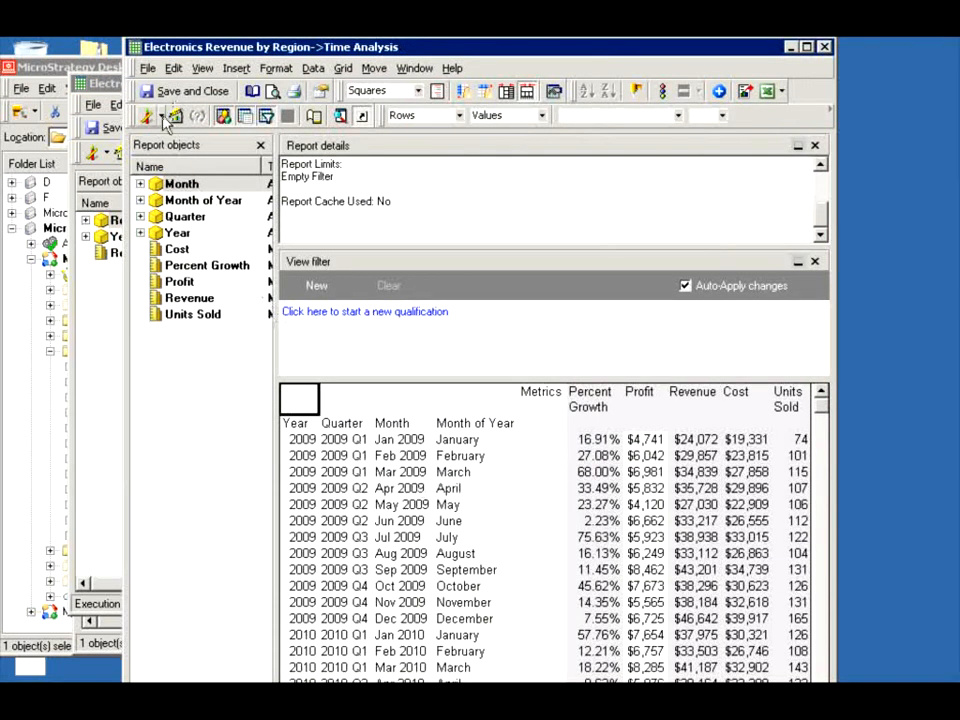
Show the Time Analysis report in SQL View and examine the report filter's REGION_ID and CATEGORY_ID conditions in Pass1's where clause
click(163, 117)
click(192, 211)
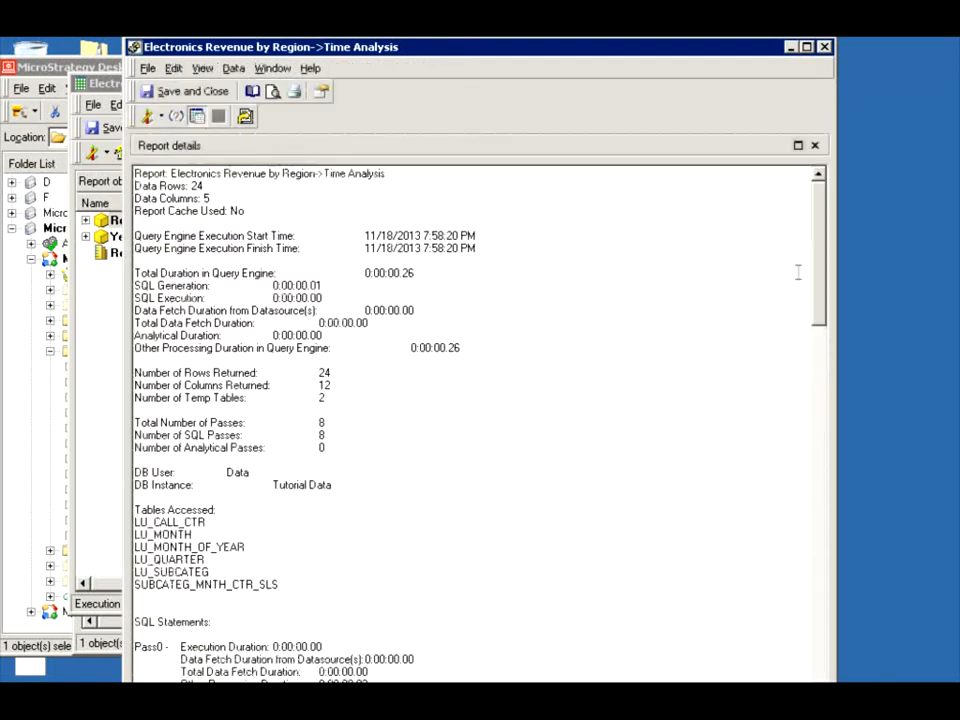
drag(814, 252, 826, 398)
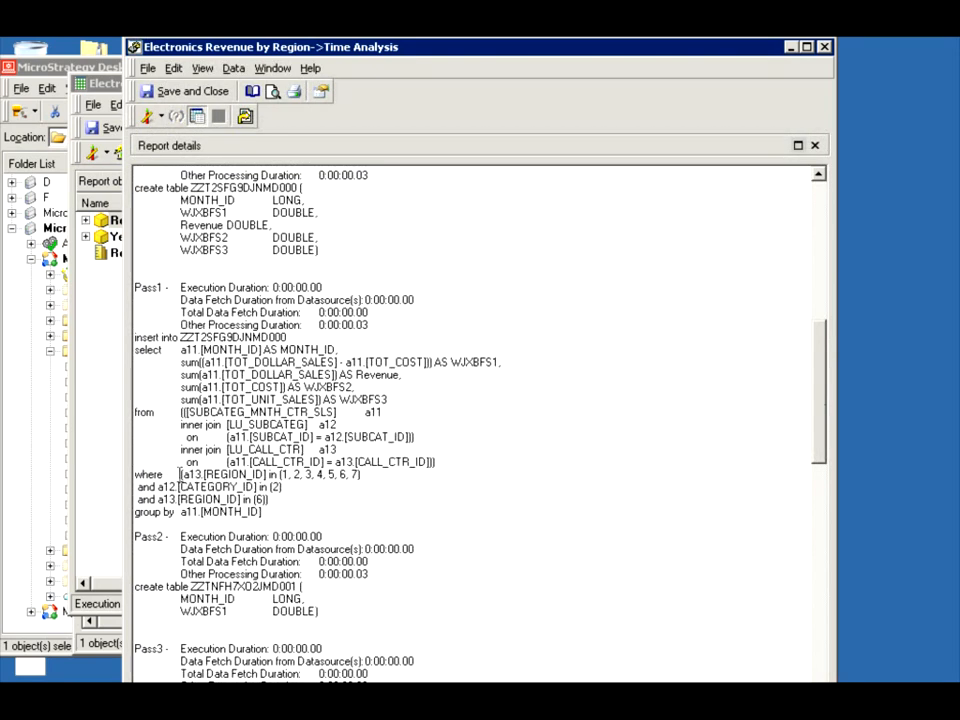
drag(181, 473, 295, 485)
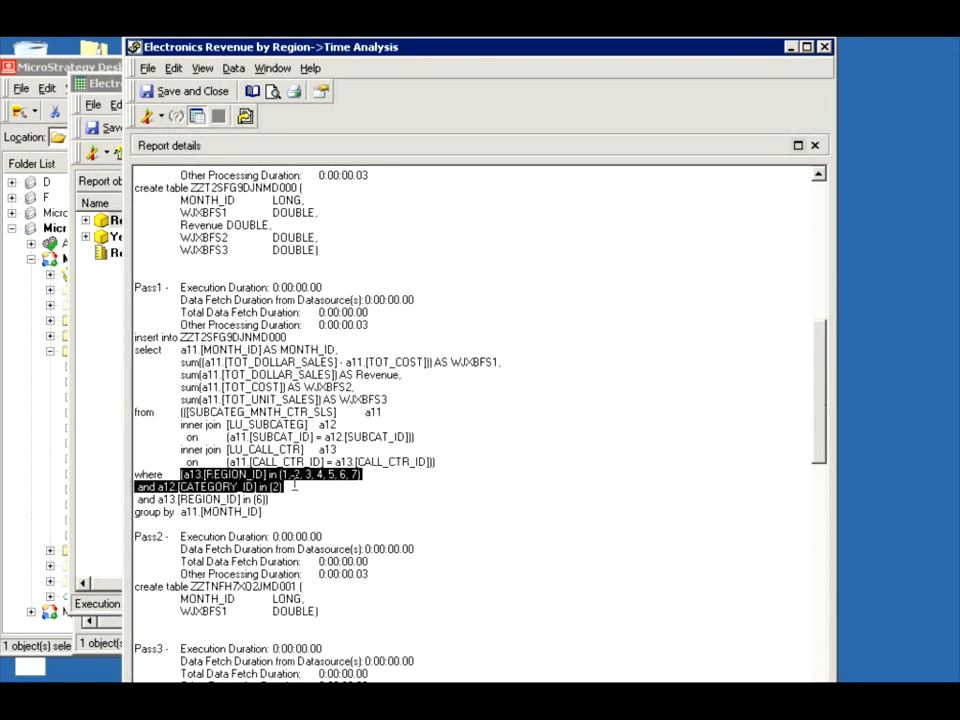
click(295, 486)
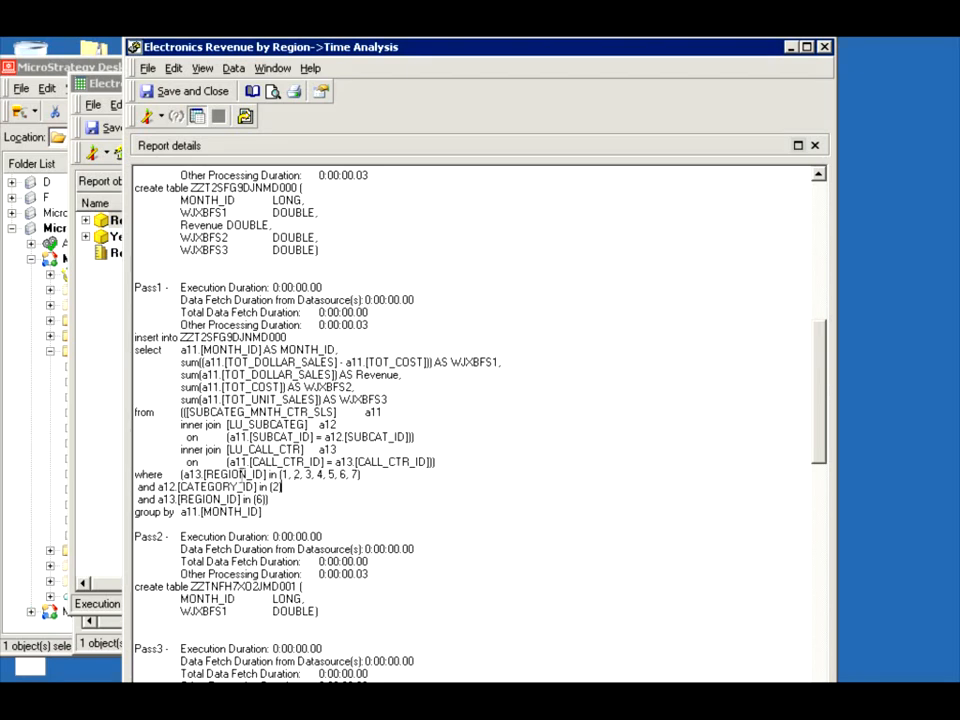
drag(178, 471, 362, 473)
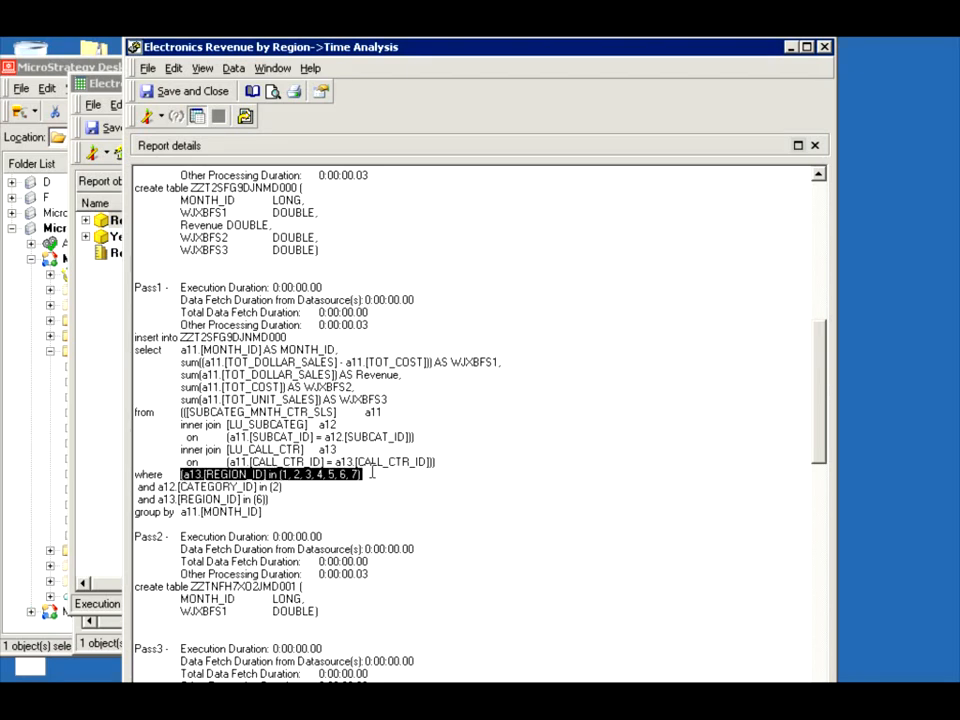
click(287, 482)
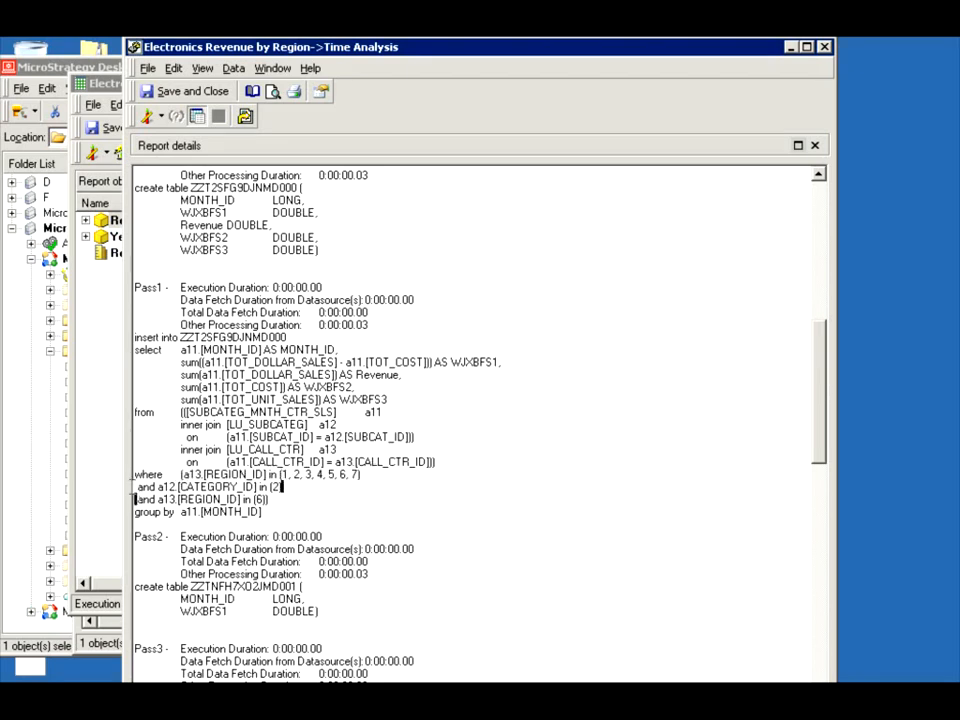
drag(133, 487, 134, 492)
drag(279, 501, 125, 514)
double_click(257, 499)
drag(179, 499, 137, 484)
click(293, 487)
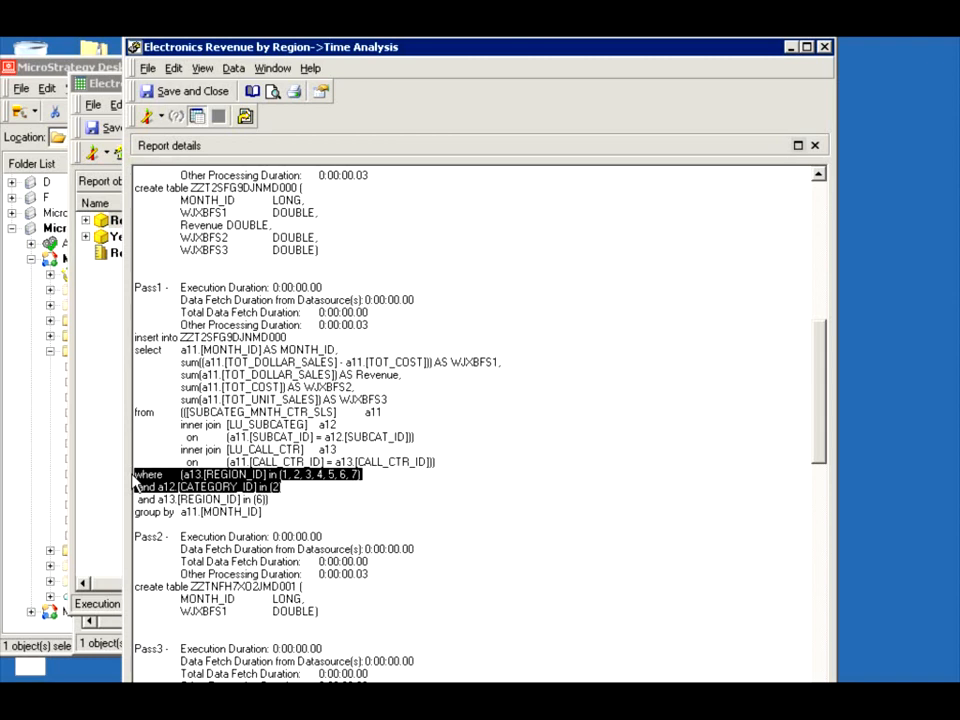
Compare the drilled element's REGION_ID condition with the report filter conditions in Pass1's where clause, then close the report
click(272, 499)
drag(272, 499, 140, 500)
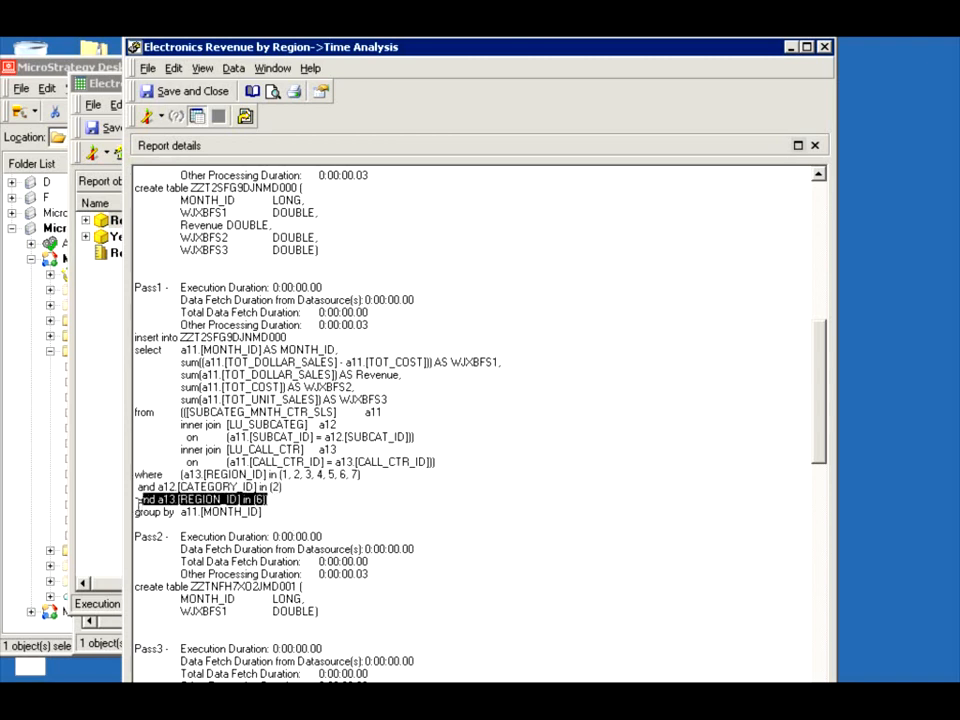
double_click(276, 487)
drag(280, 487, 138, 475)
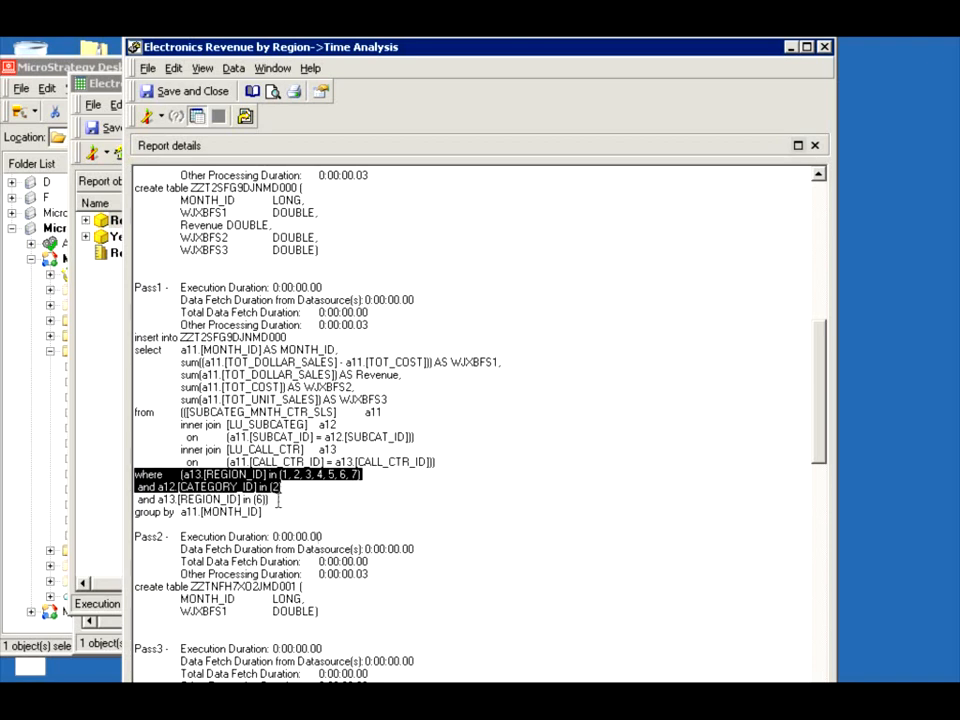
drag(268, 499, 137, 500)
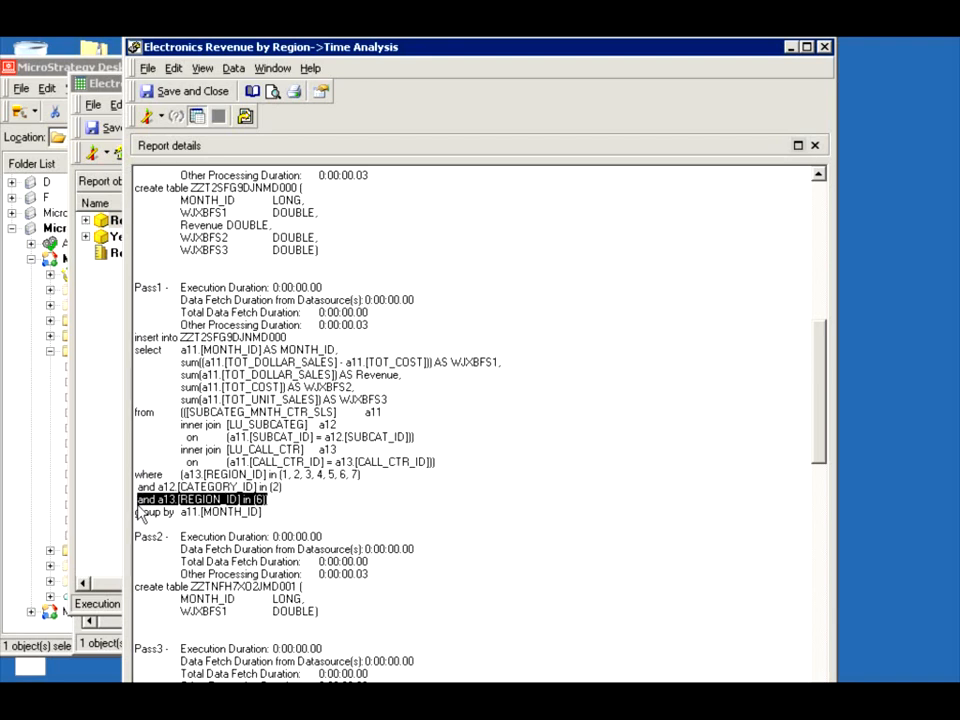
click(360, 474)
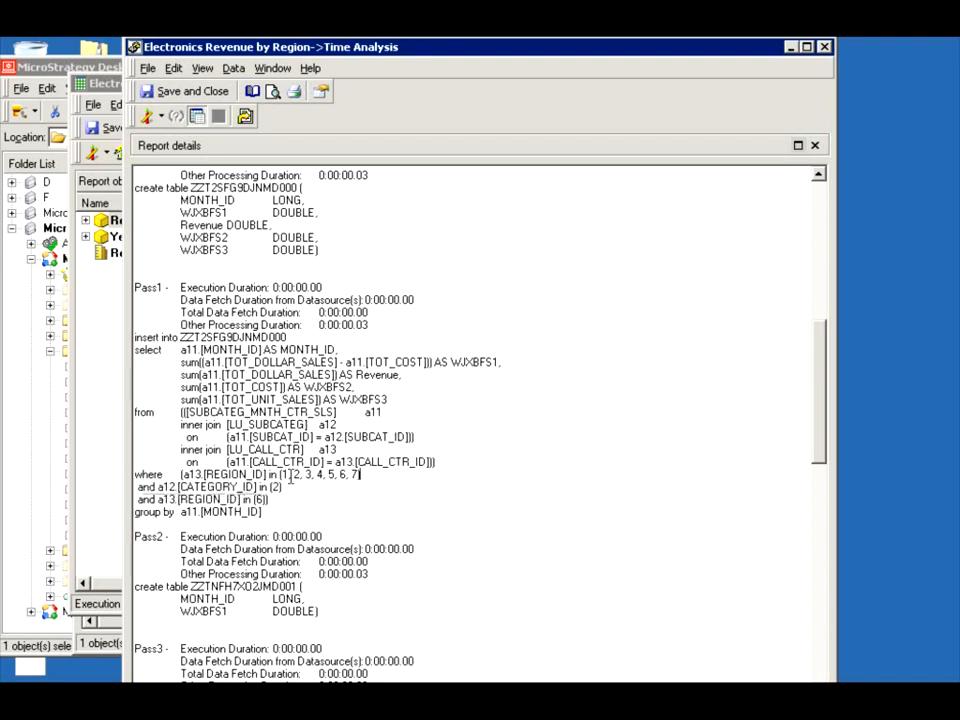
shift+click(135, 474)
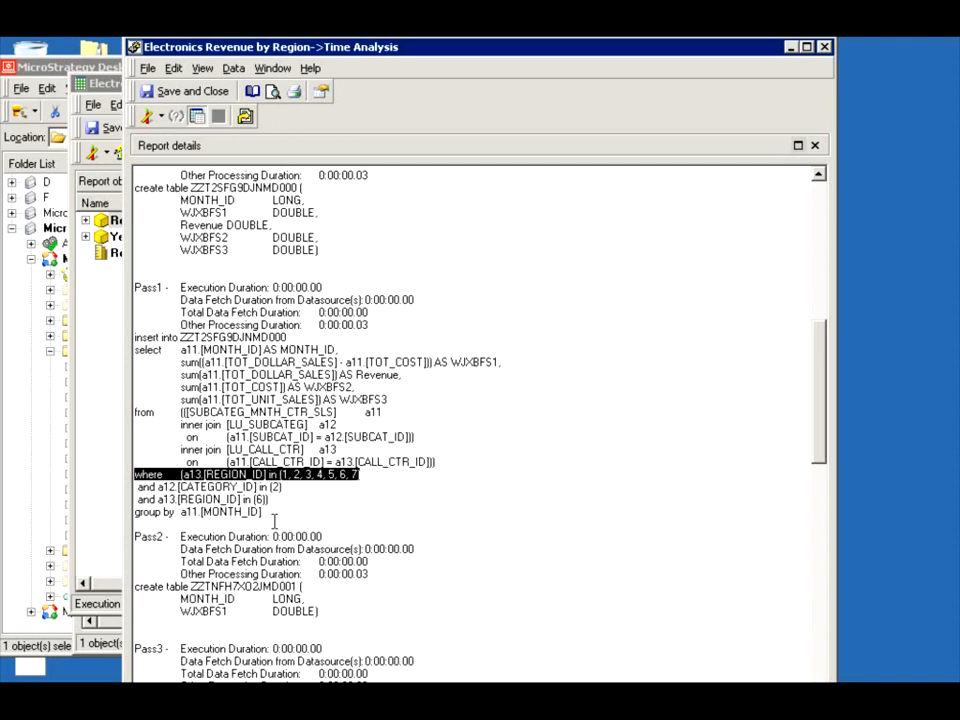
drag(279, 487, 143, 486)
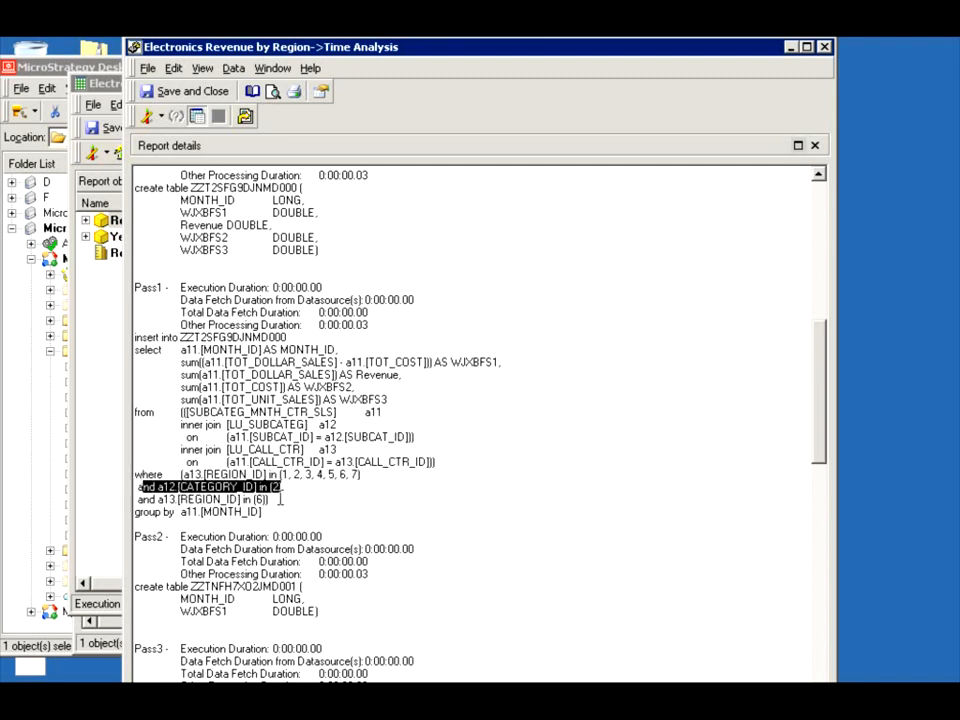
drag(280, 498, 137, 499)
click(180, 474)
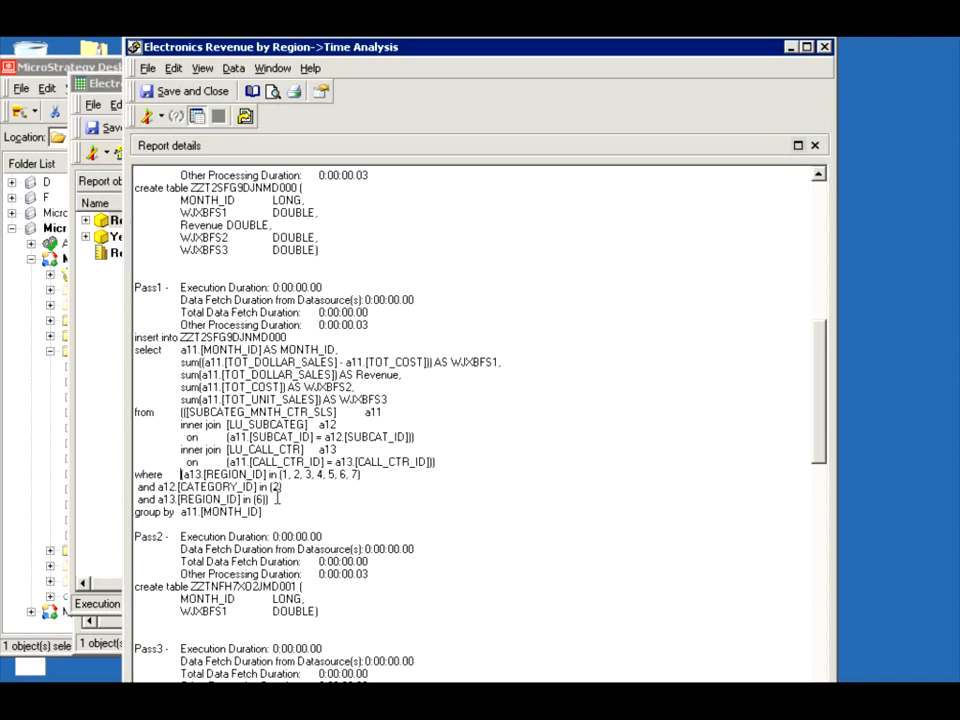
drag(278, 498, 93, 502)
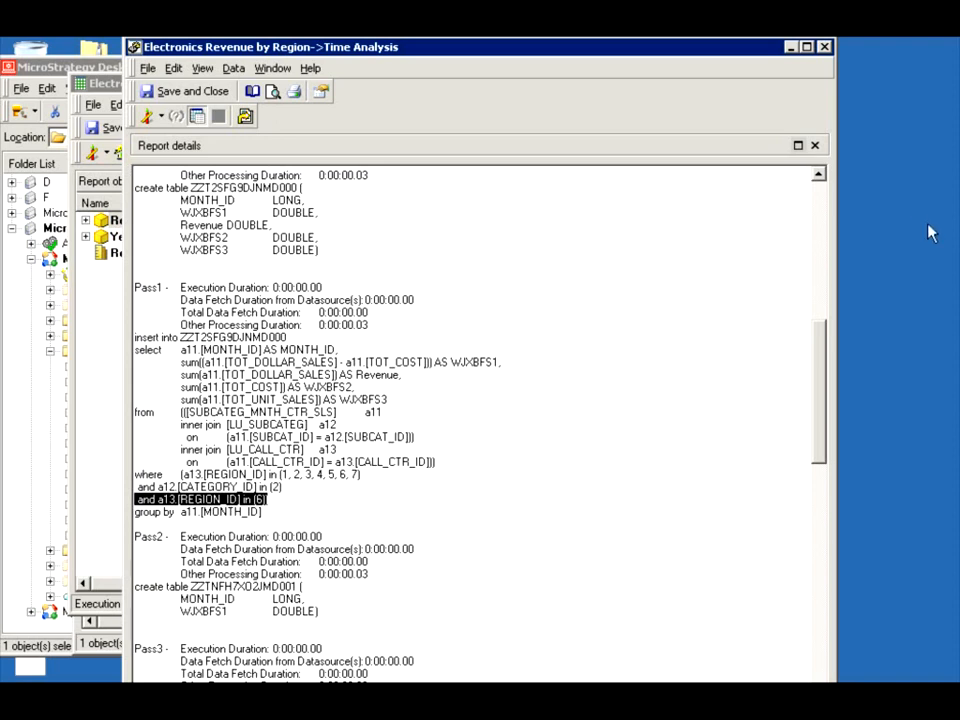
click(825, 48)
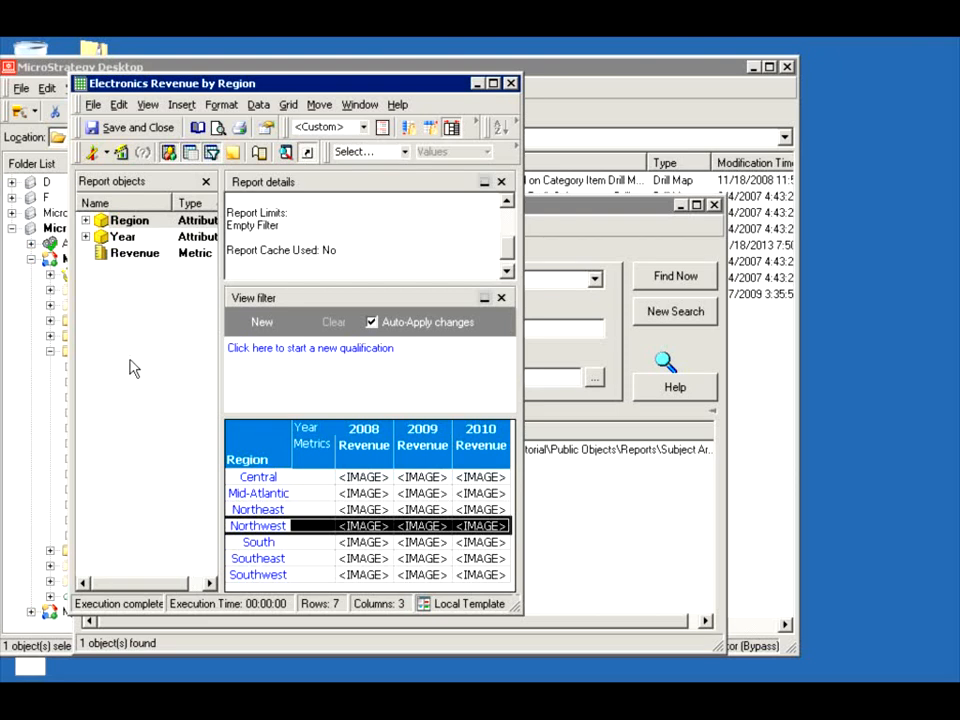
Try associating Metrics with Empty Drill Map in the report's Drill Map Editor, and discard the change
click(258, 105)
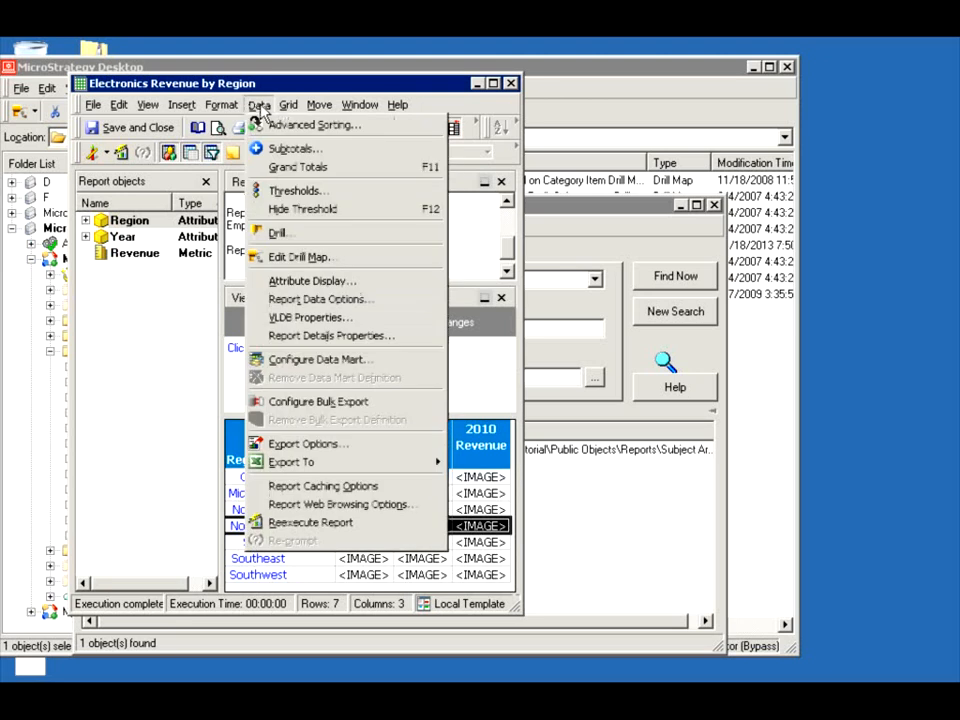
click(300, 257)
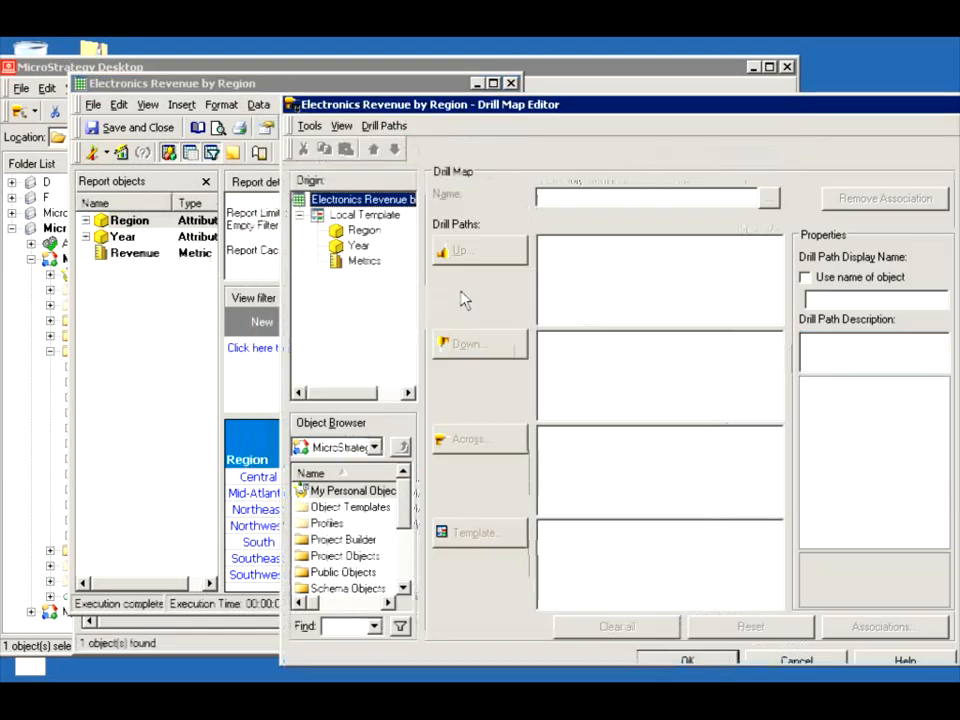
click(366, 264)
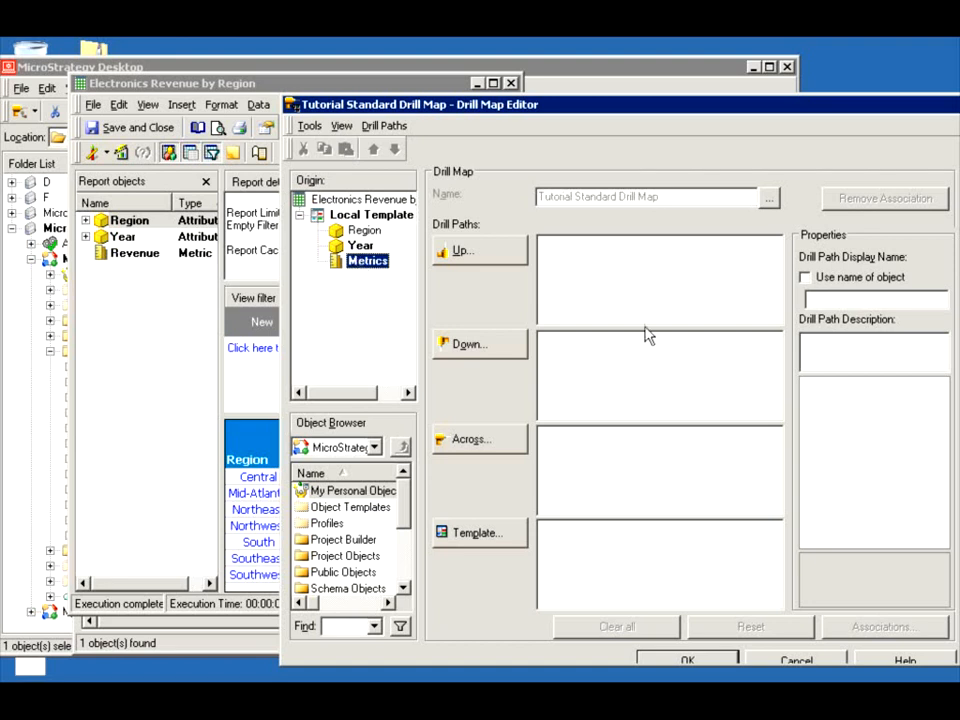
click(768, 199)
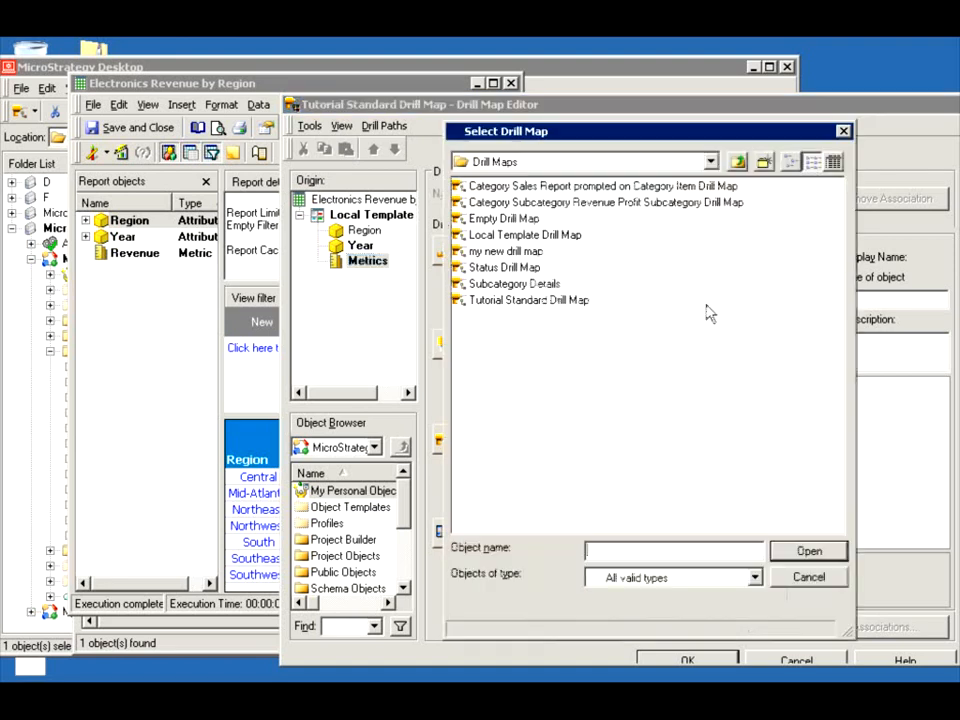
click(495, 218)
click(790, 556)
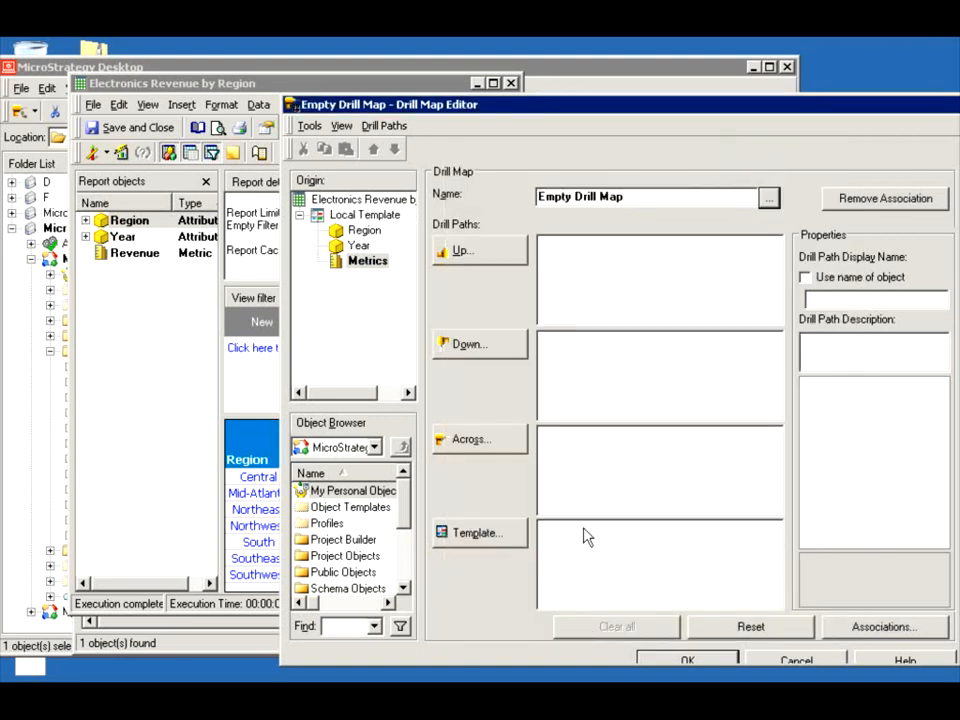
click(172, 442)
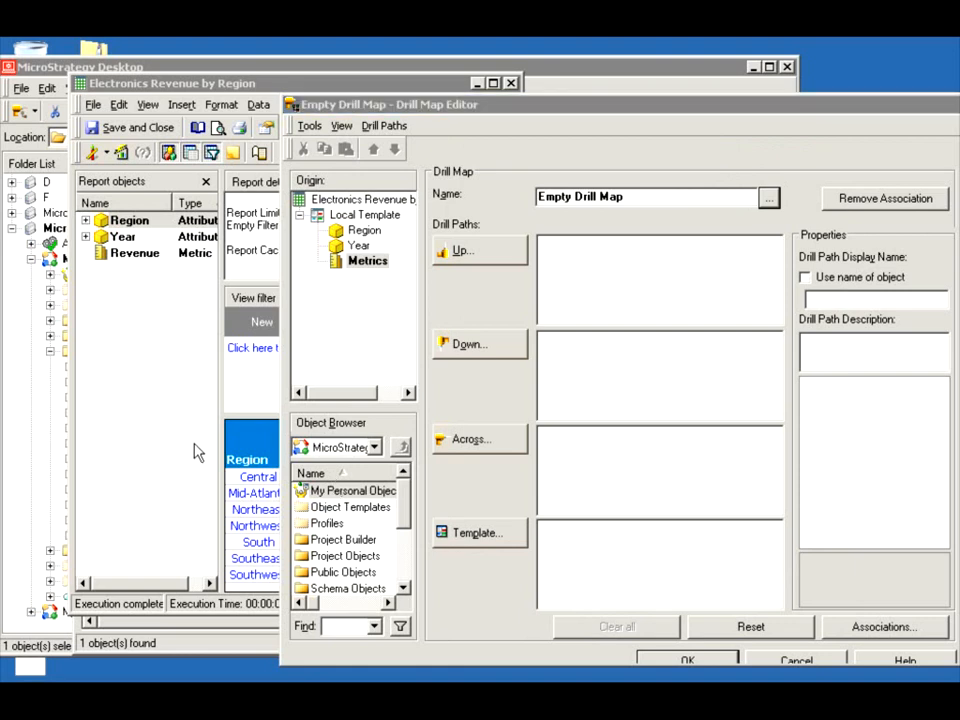
click(797, 660)
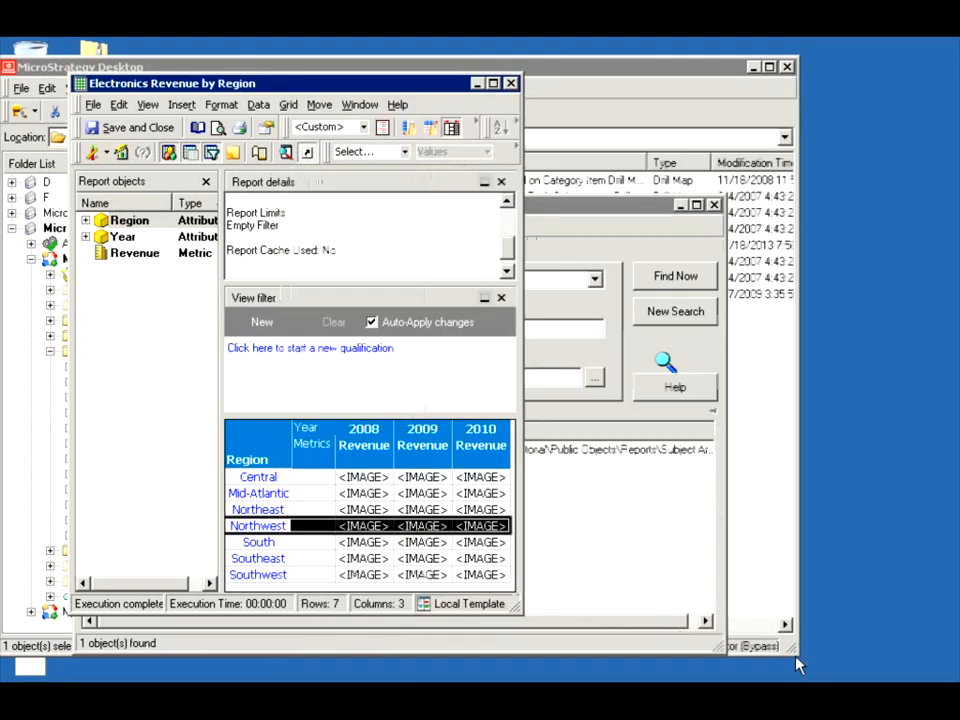
Compare the drill options offered for the 2009 Revenue metric header with those for the 2008 and 2009 year headers
right_click(424, 448)
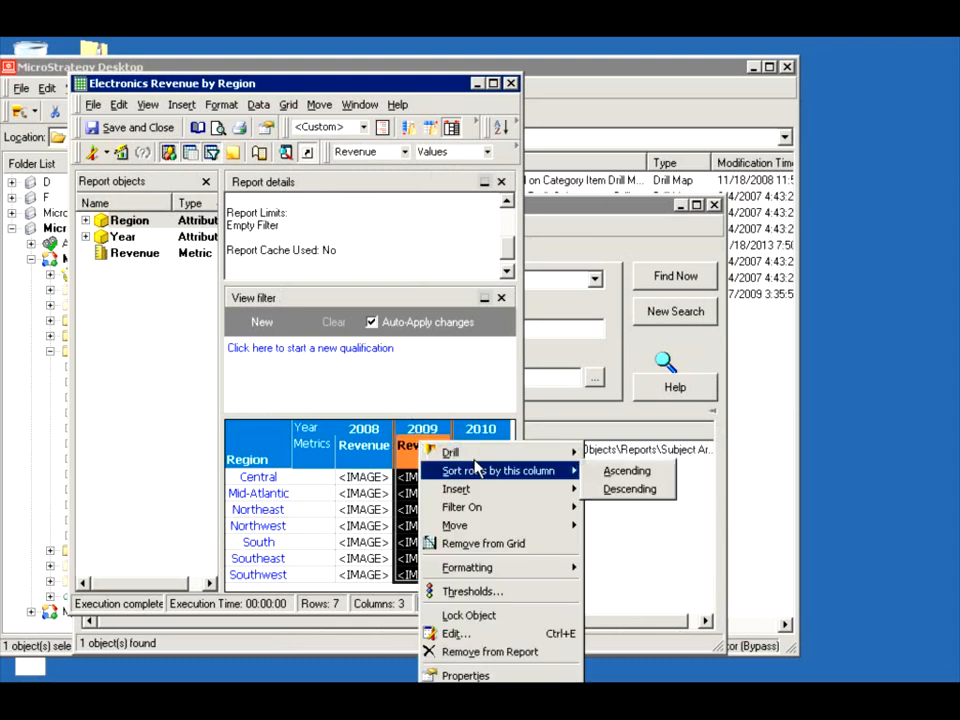
mouse_move(476, 458)
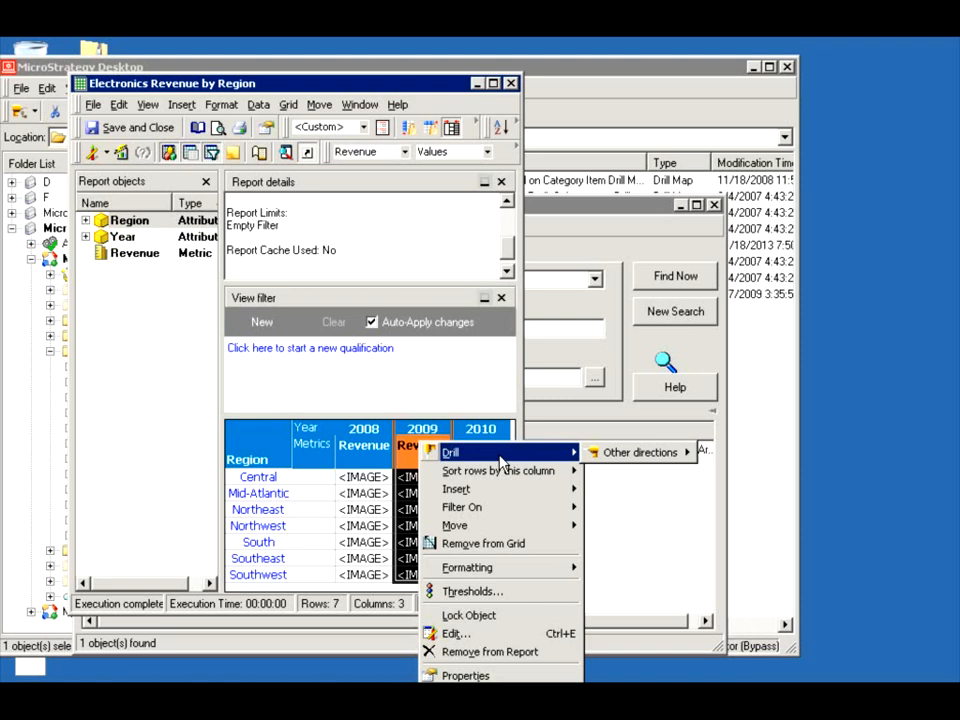
click(416, 408)
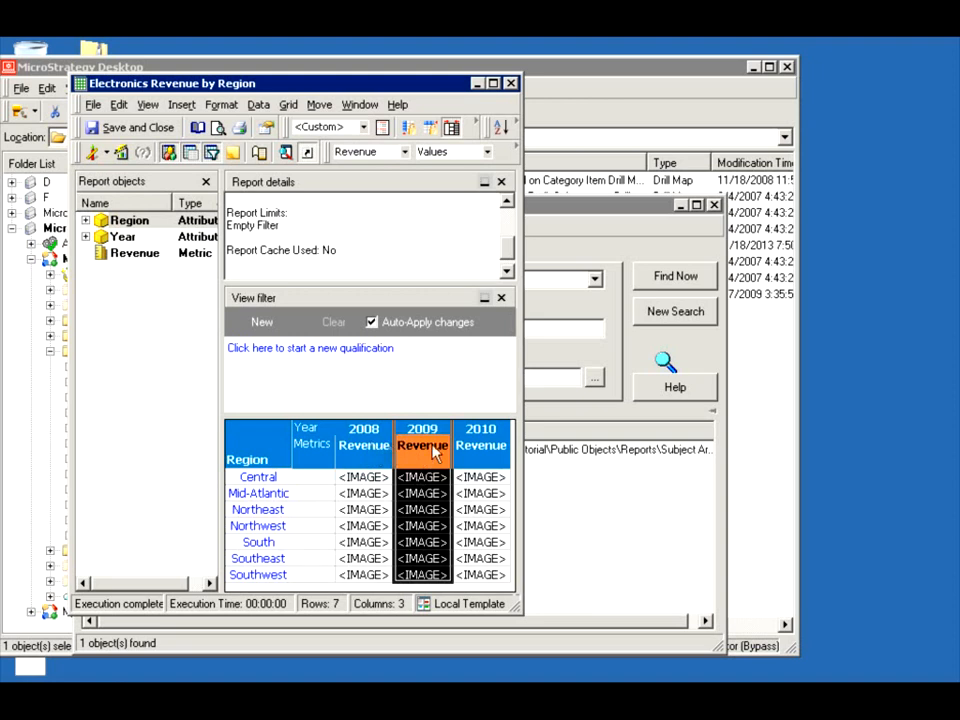
right_click(363, 437)
mouse_move(391, 444)
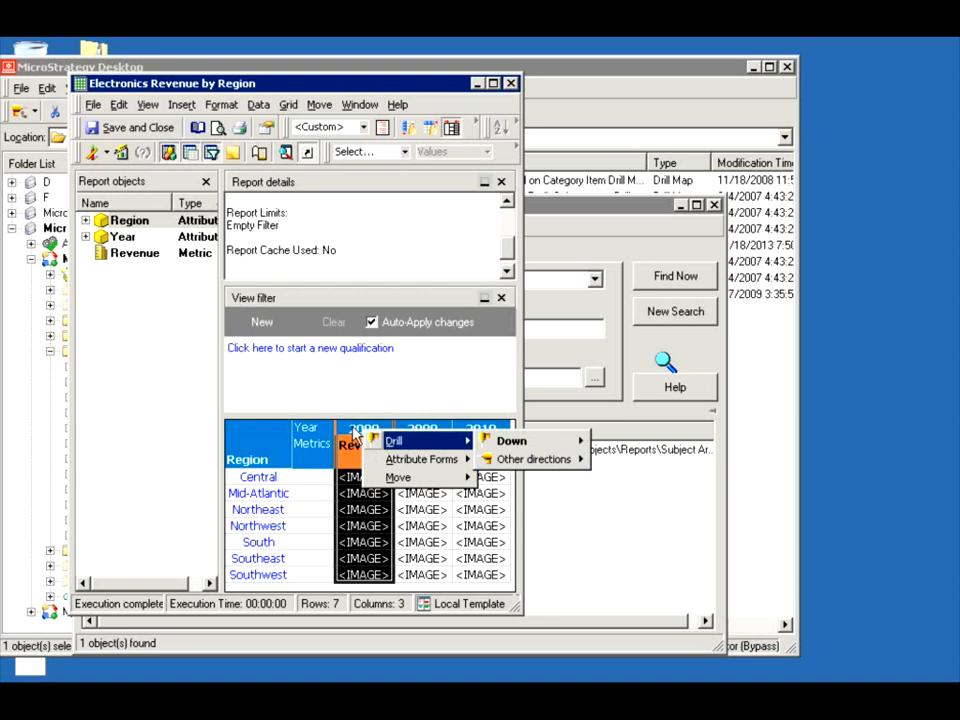
click(354, 429)
right_click(435, 434)
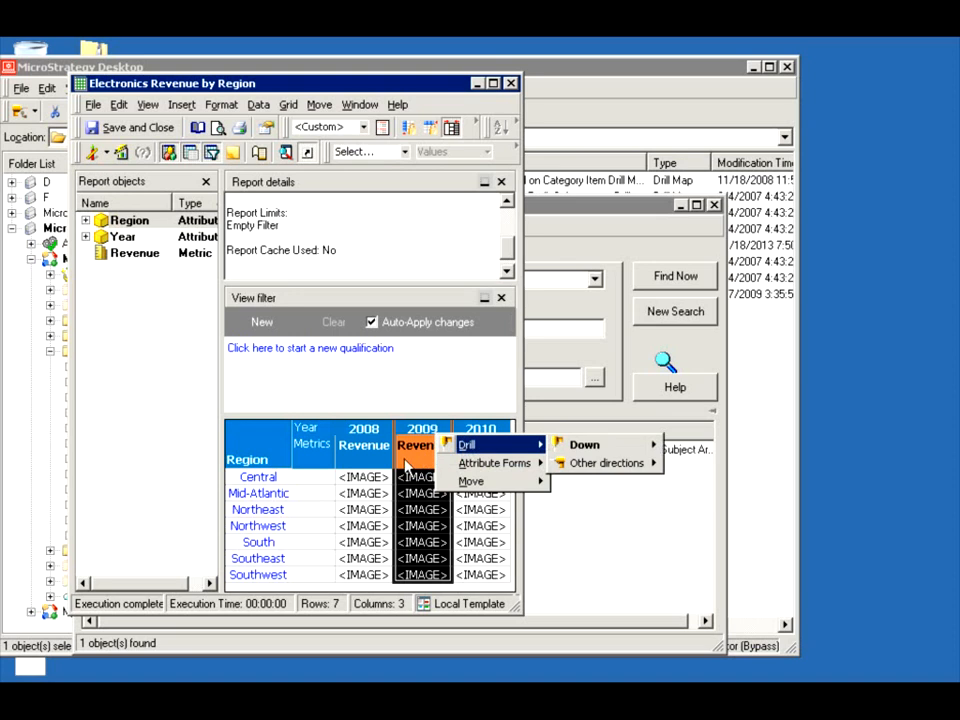
click(404, 458)
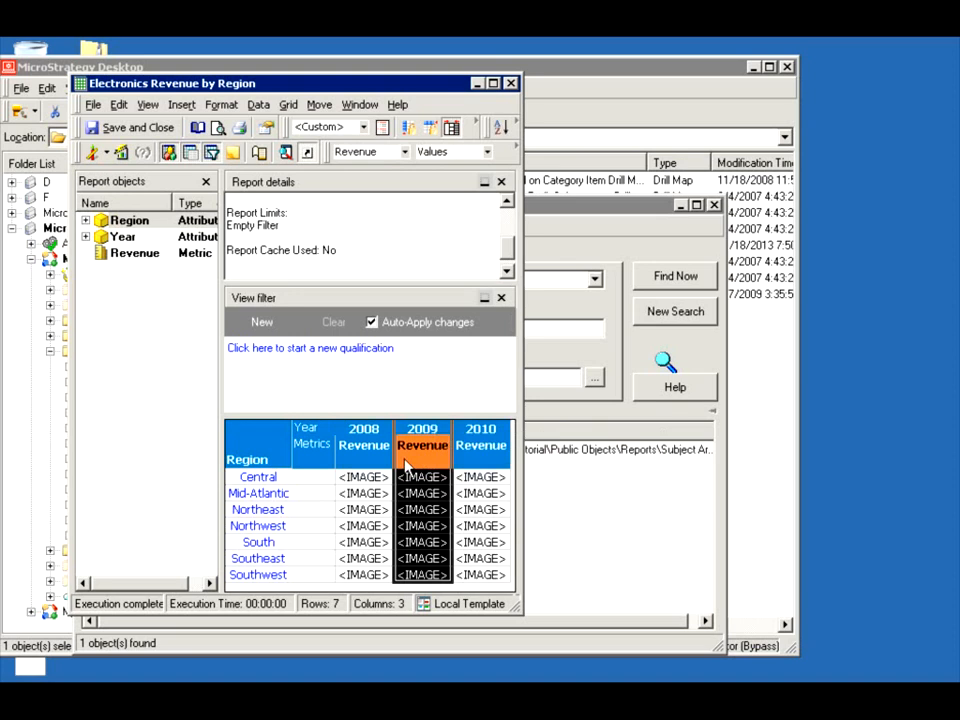
Open Region's drill map in the Drill Map Editor and examine the Country and Call Center drill path properties and Country's priority options
click(258, 104)
click(300, 255)
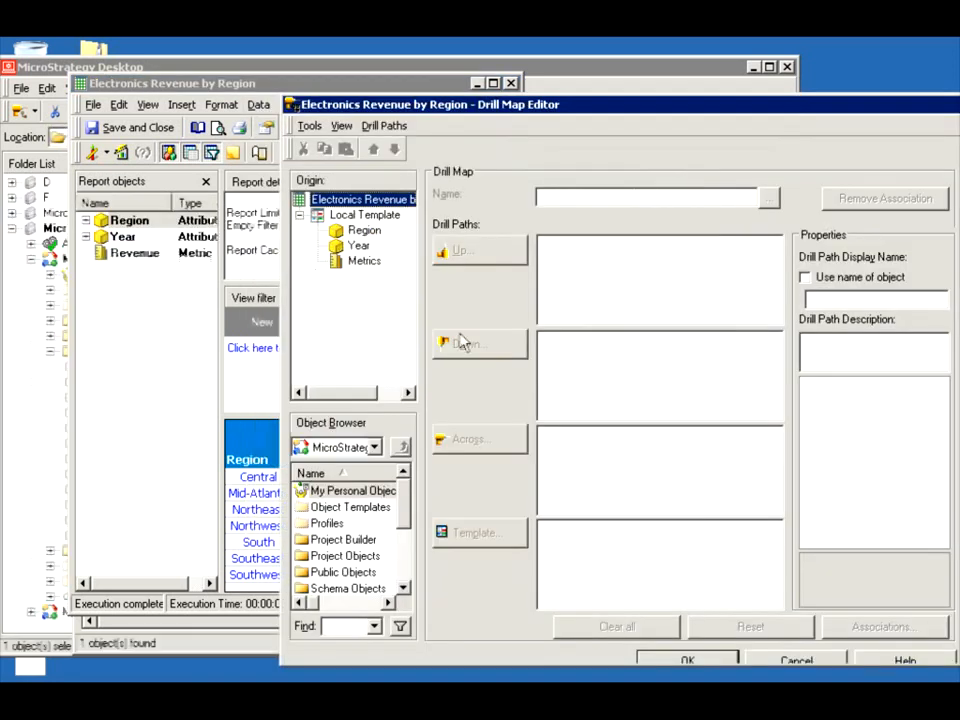
click(366, 230)
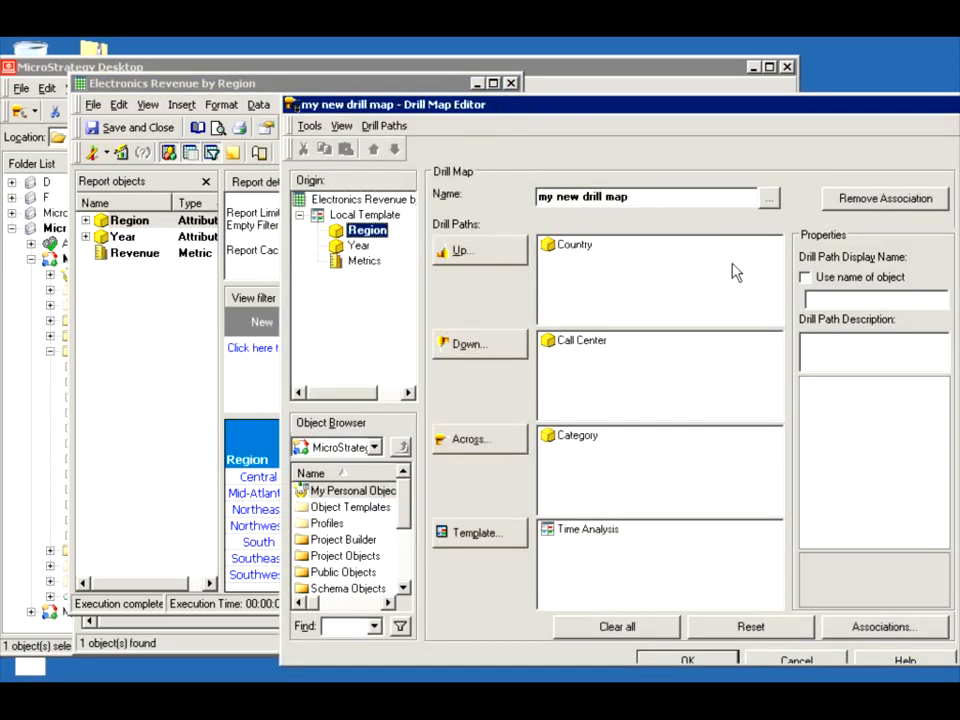
click(578, 246)
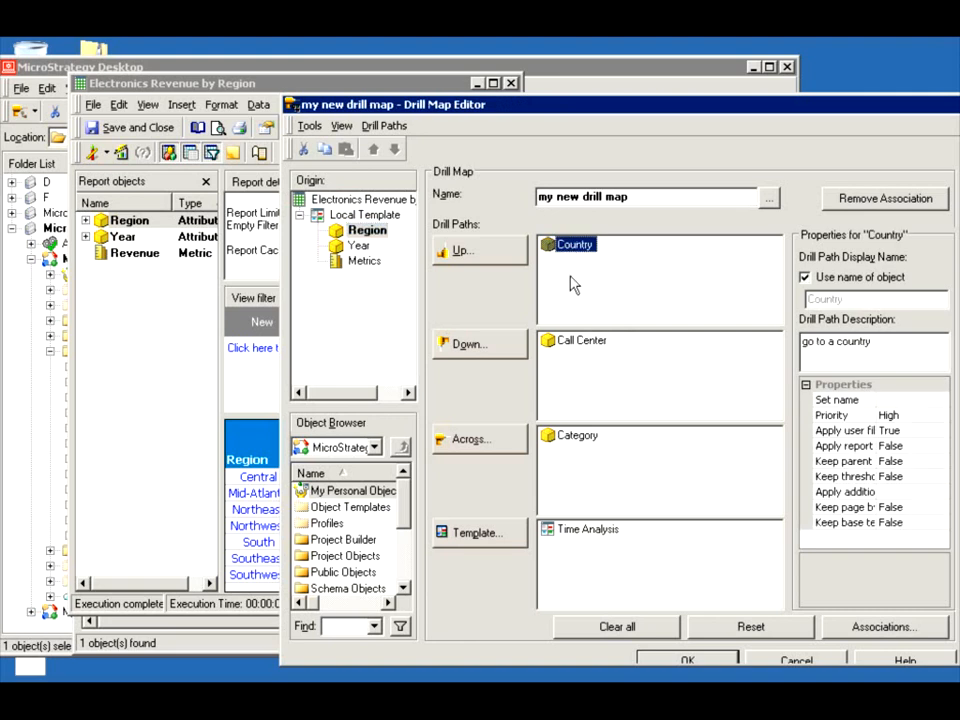
click(582, 342)
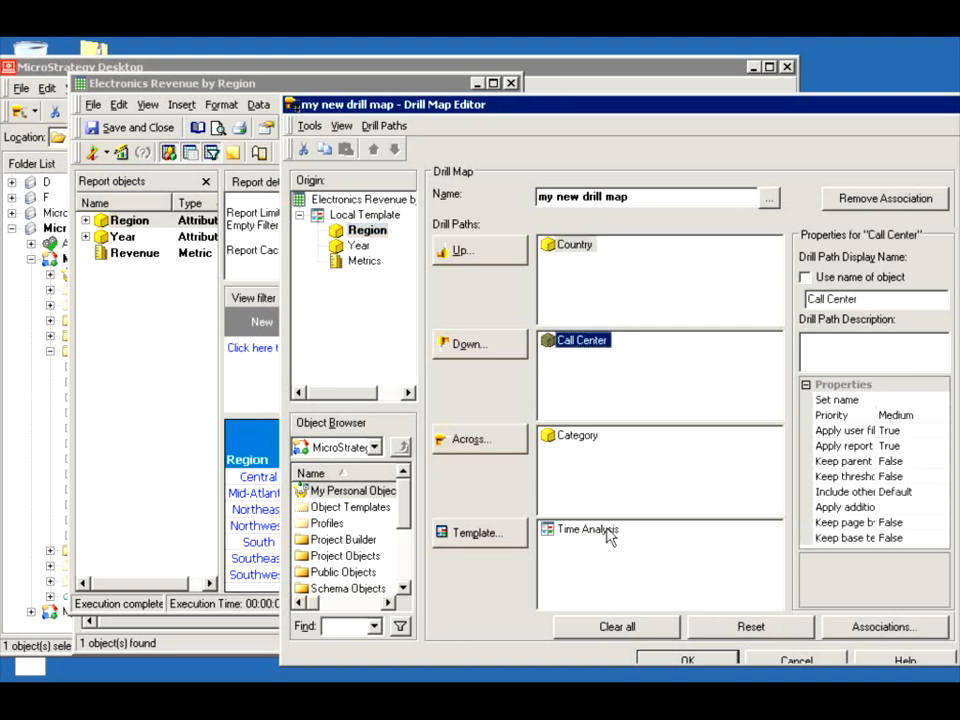
right_click(562, 246)
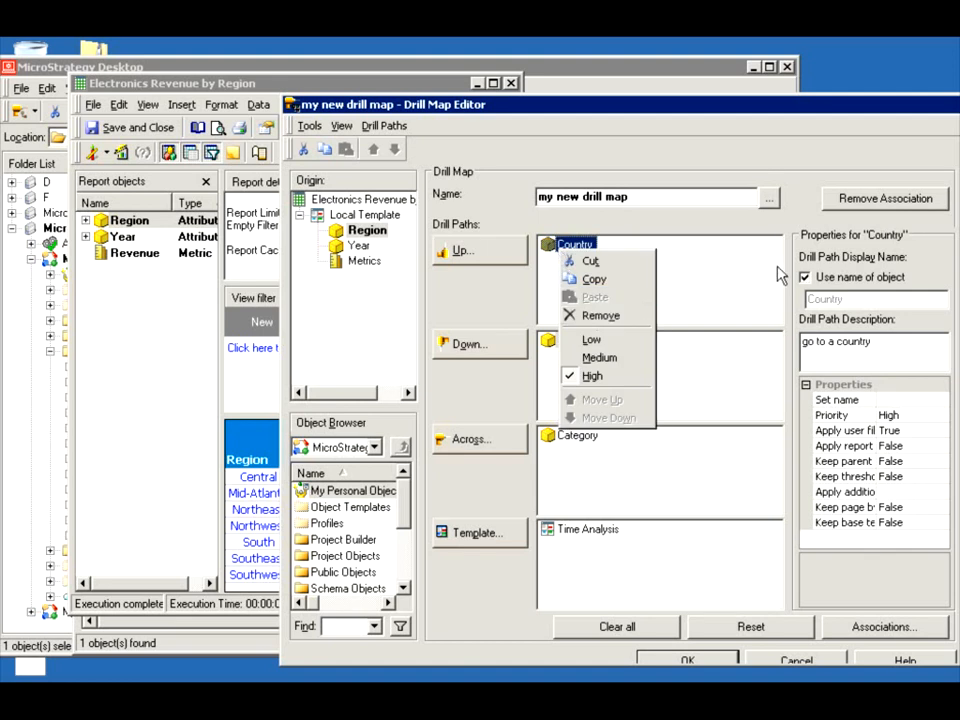
click(581, 197)
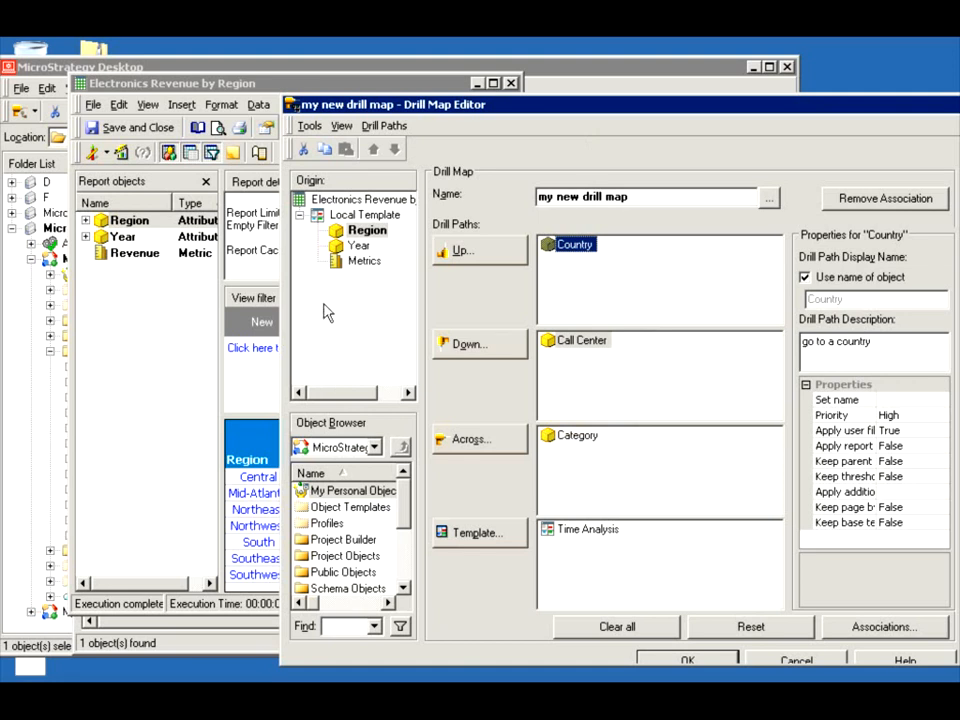
right_click(570, 250)
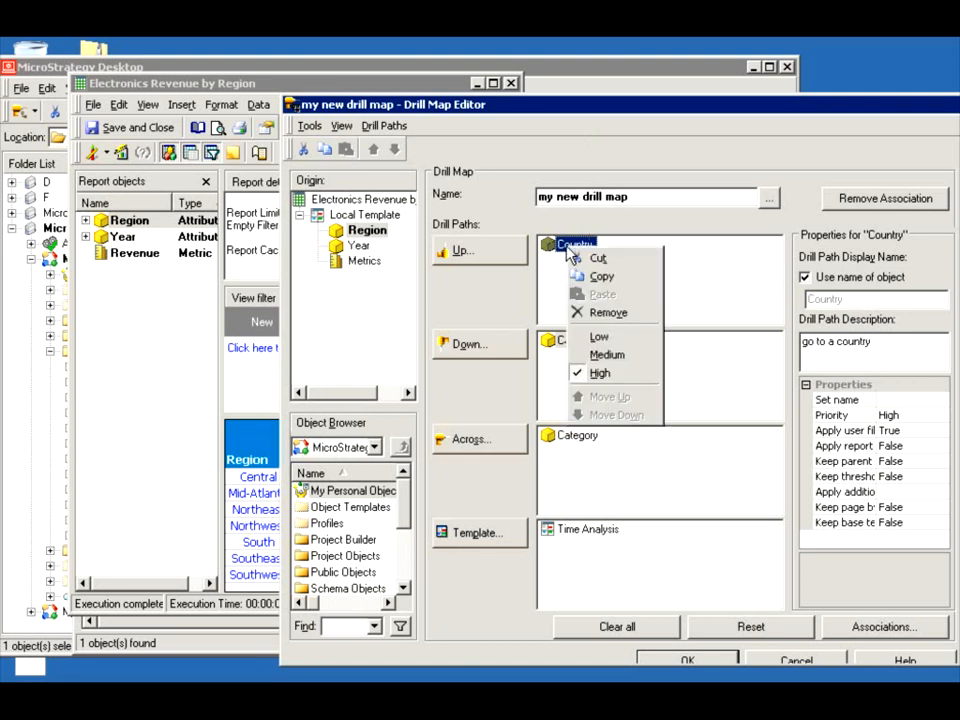
click(724, 282)
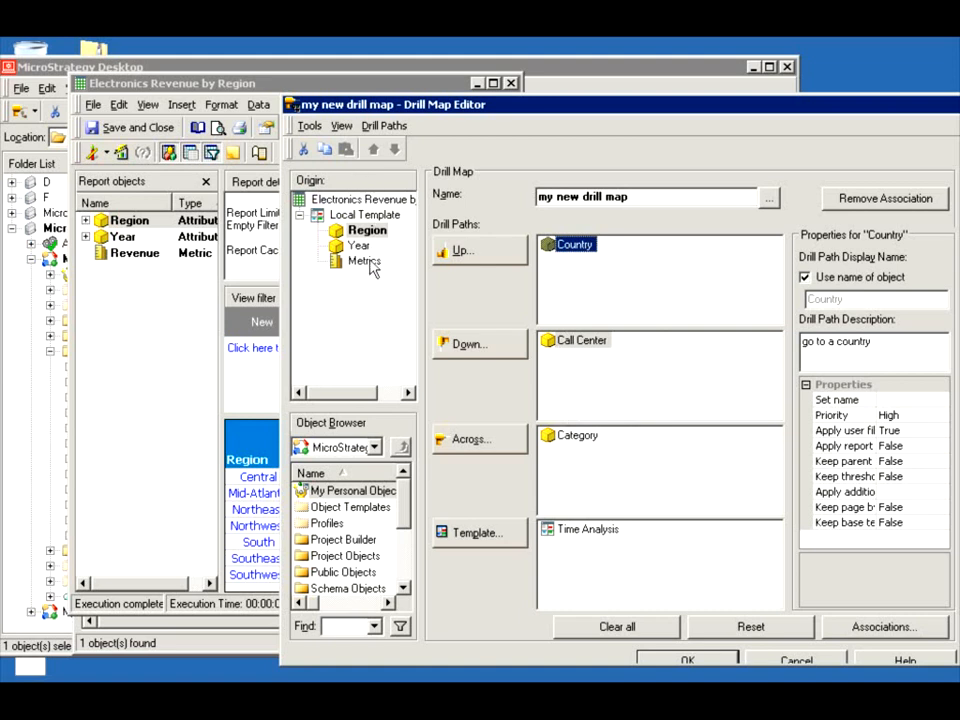
Remove the association between Region and my new drill map, then save and close the Electronics Revenue by Region report
click(870, 200)
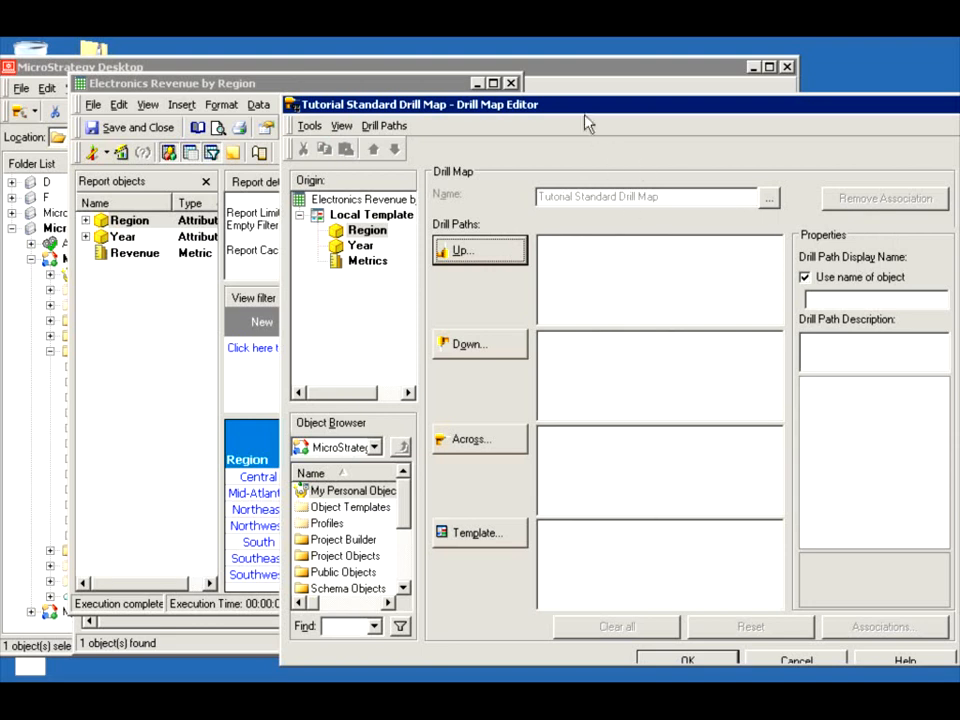
drag(583, 113, 485, 88)
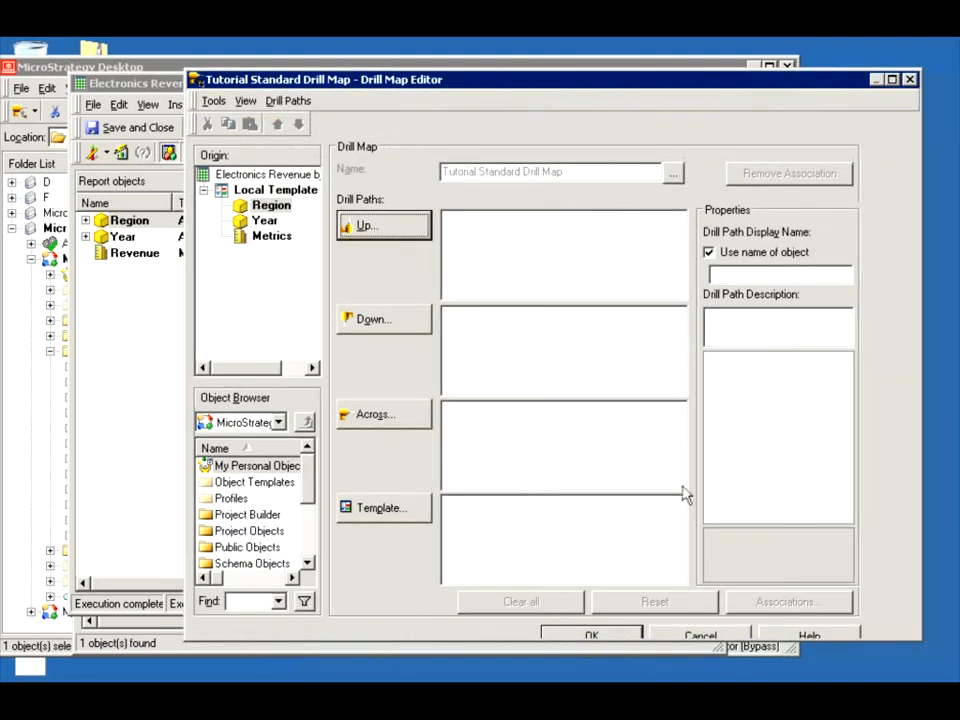
click(566, 633)
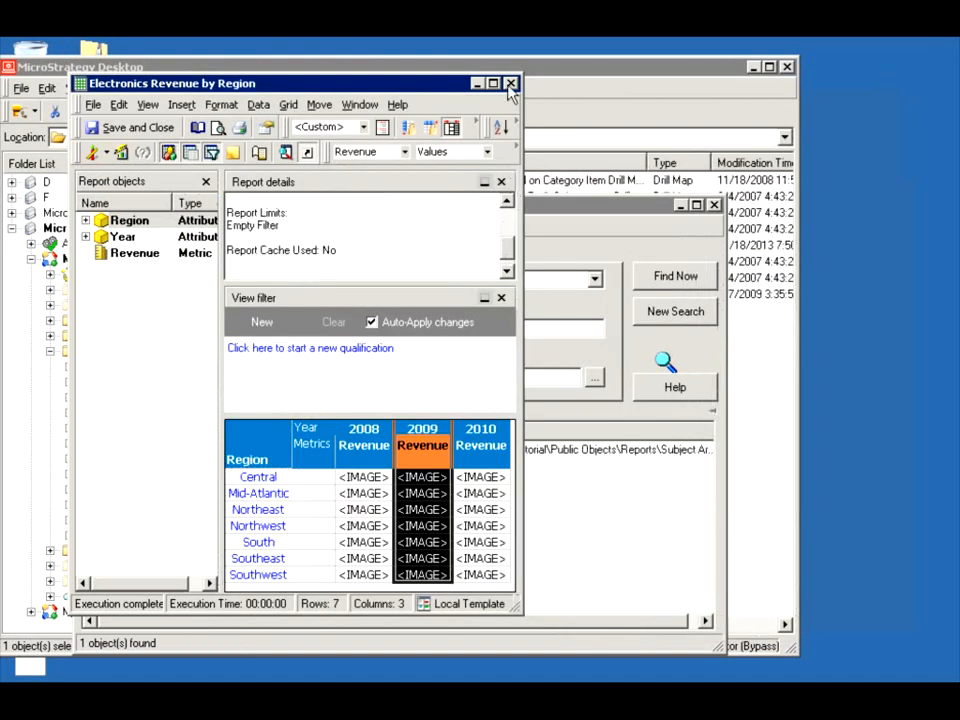
click(162, 128)
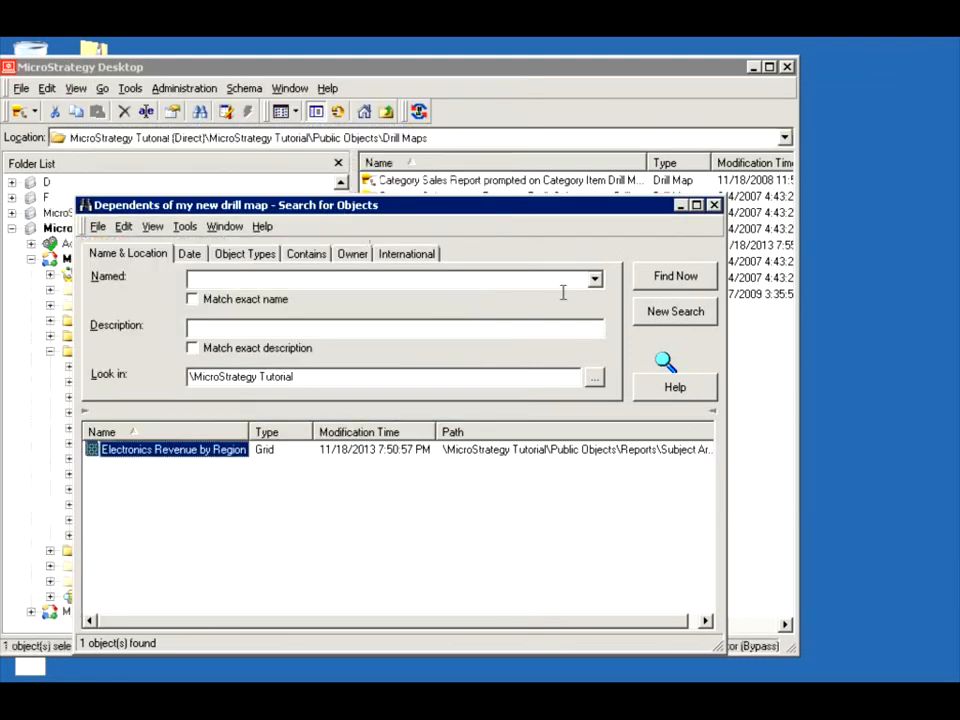
Search for dependents of my new drill map and permanently delete it from the project
click(714, 205)
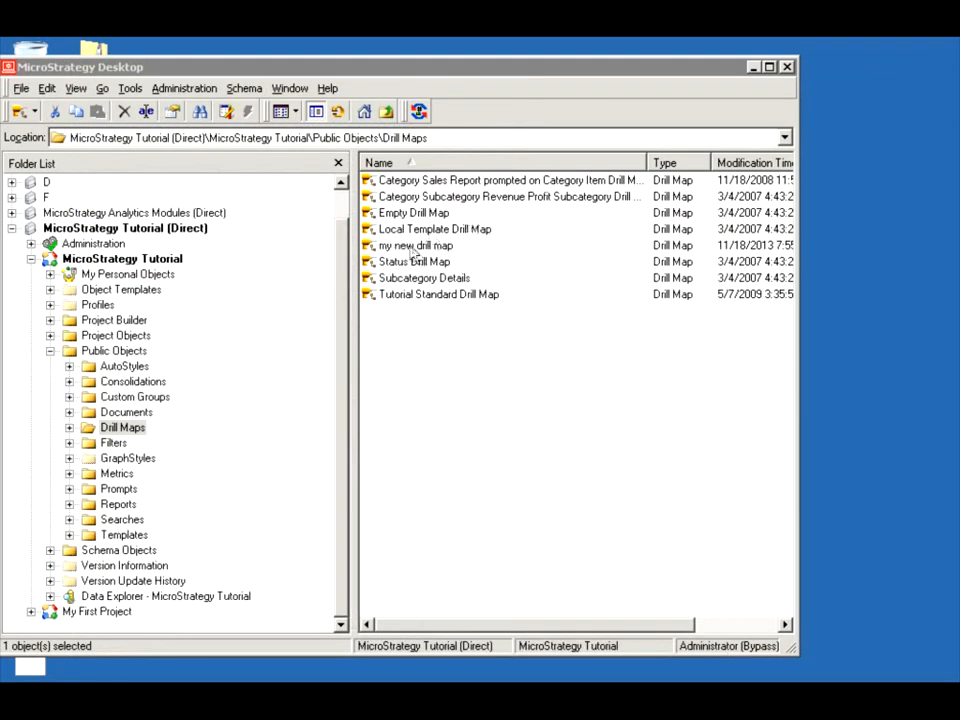
right_click(414, 250)
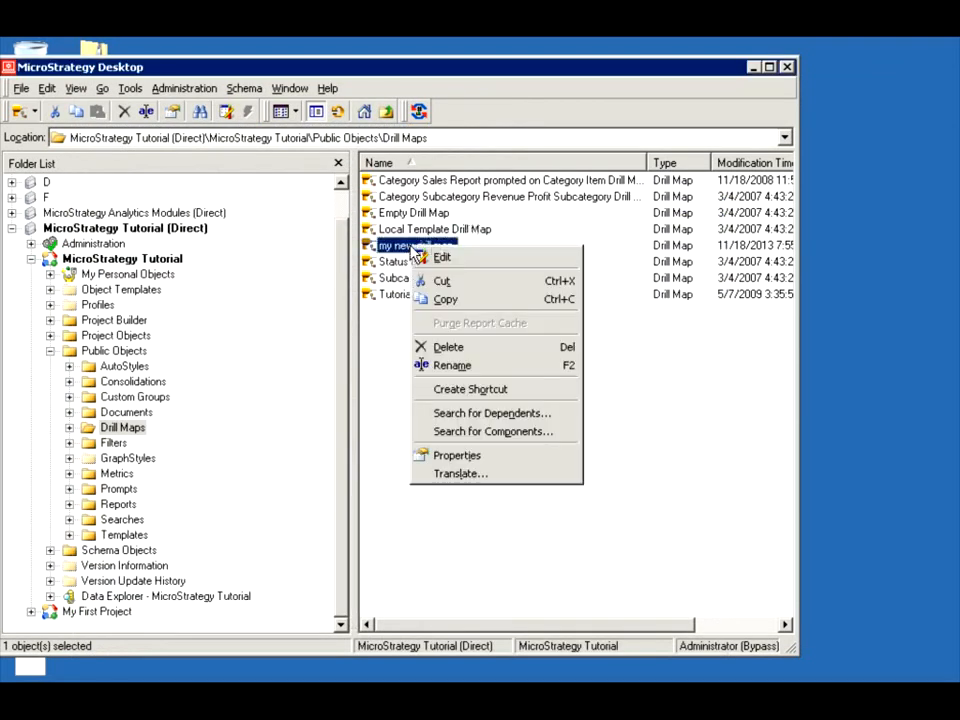
click(492, 413)
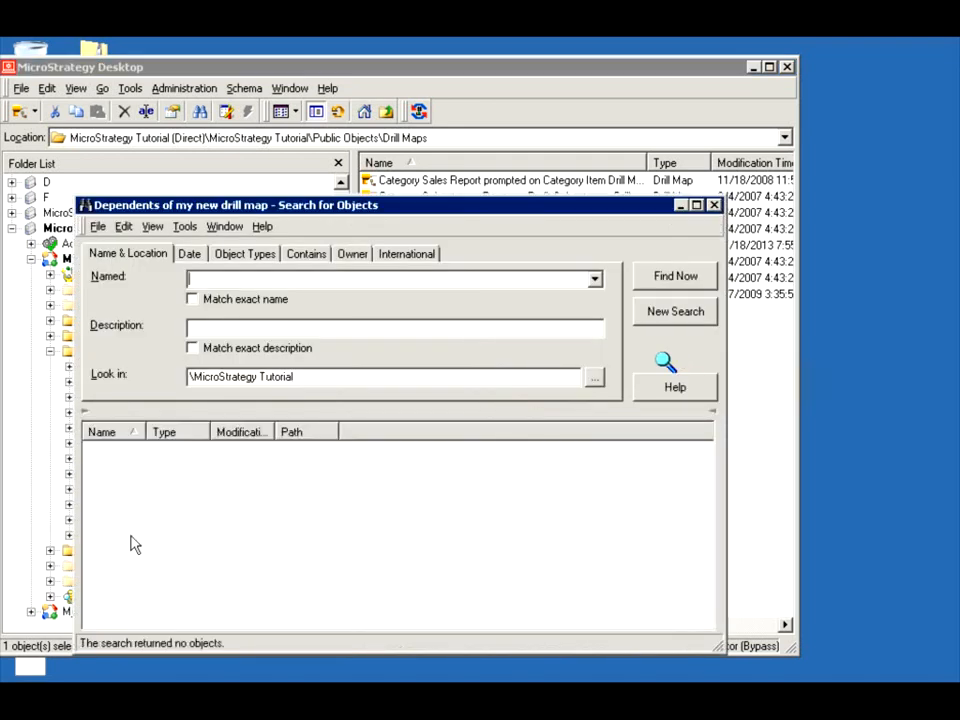
click(714, 205)
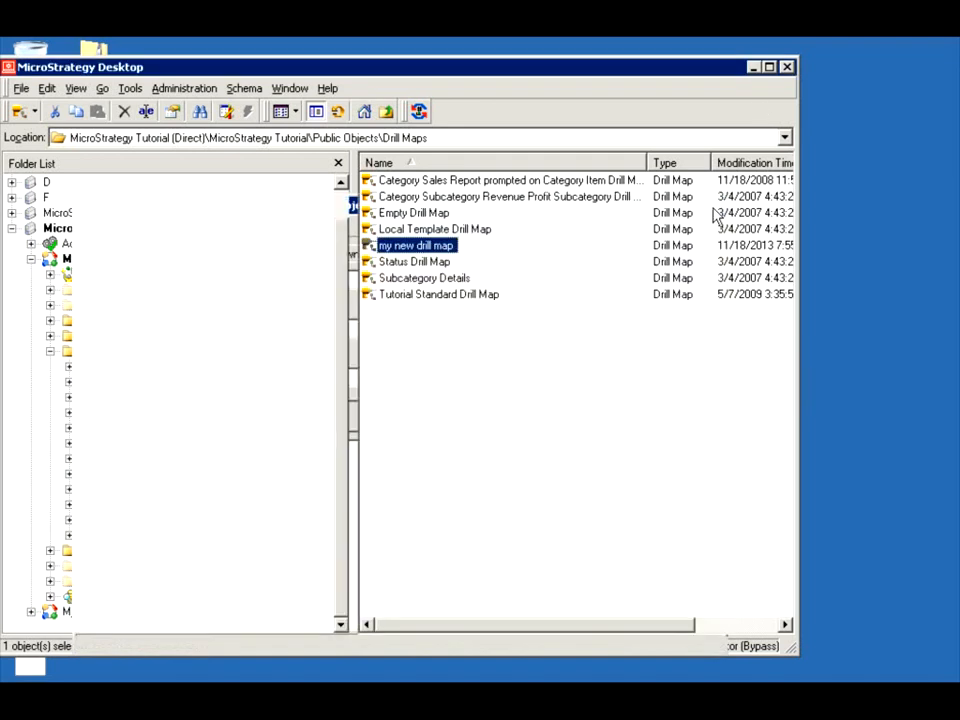
key(Delete)
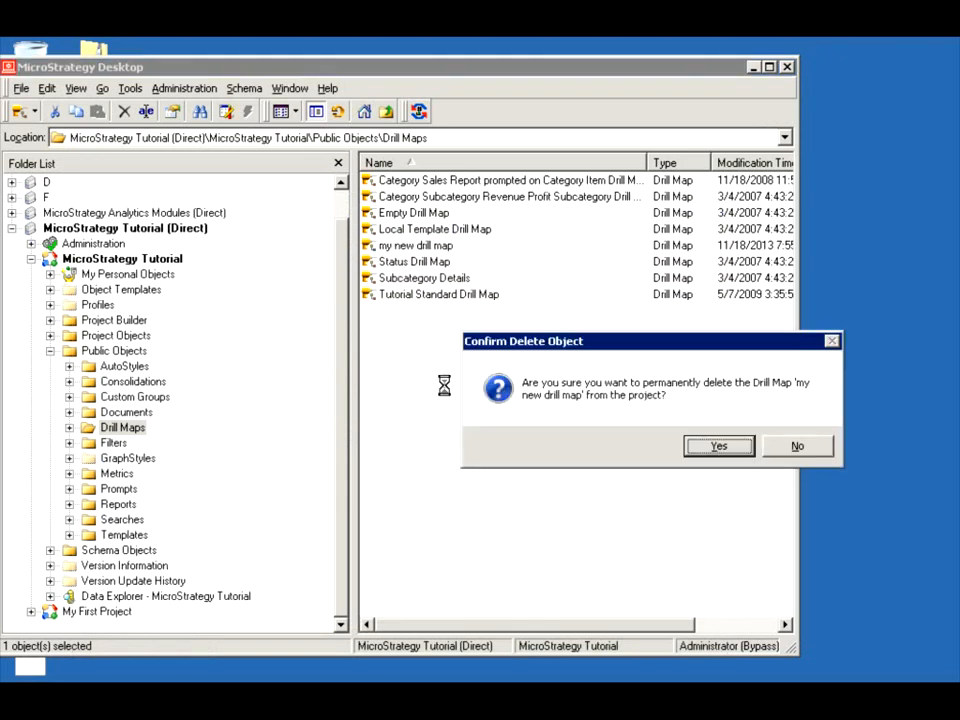
click(720, 447)
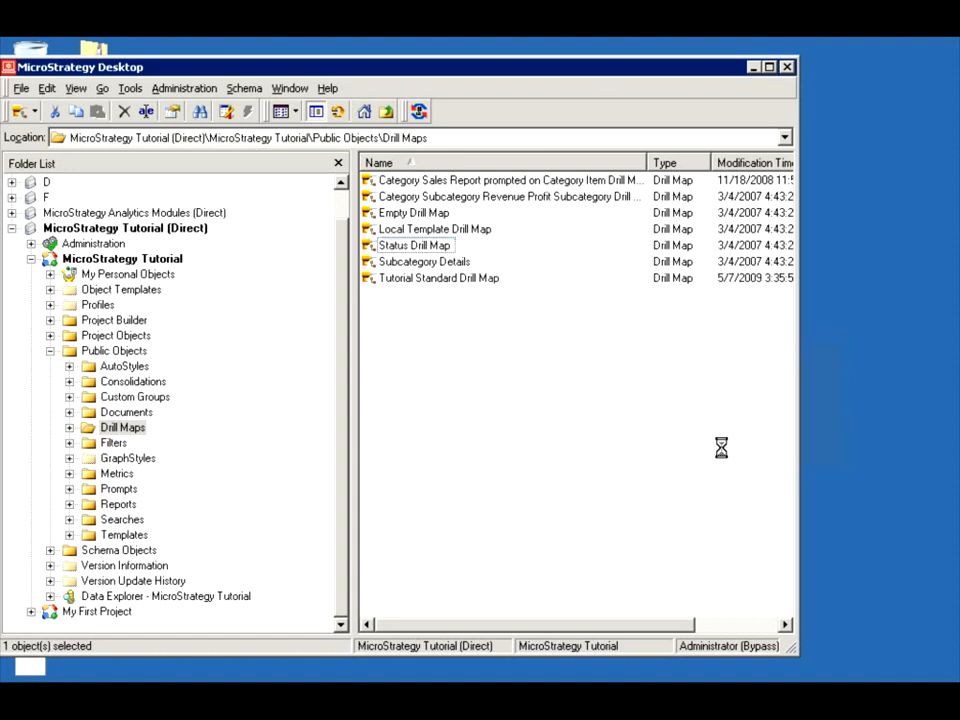